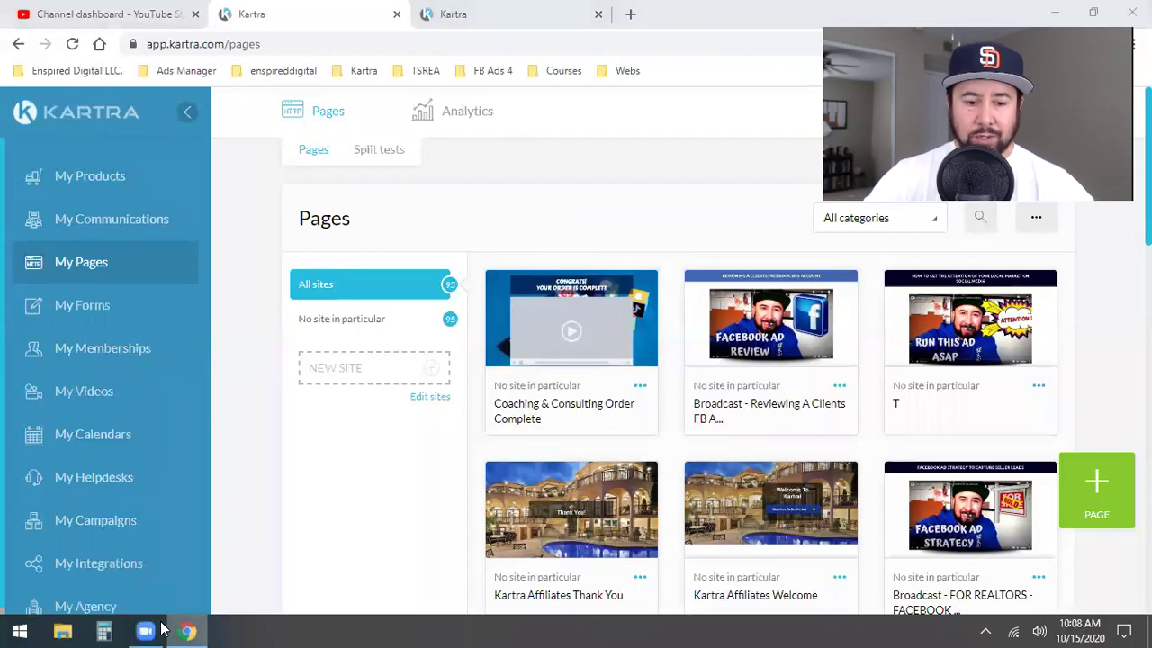
# Locate the COACHING & CONSULTING THANK YOU FOR PURCHASING video file on the desktop and return to the browser
pyautogui.moveTo(187, 630)
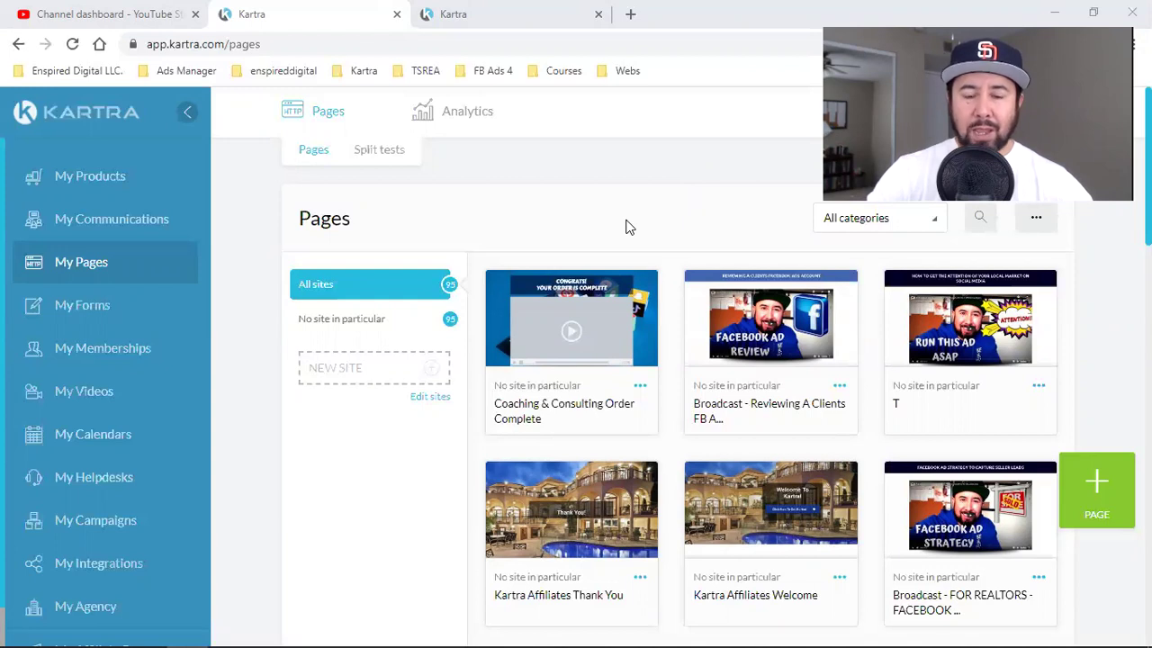
pyautogui.moveTo(237, 627)
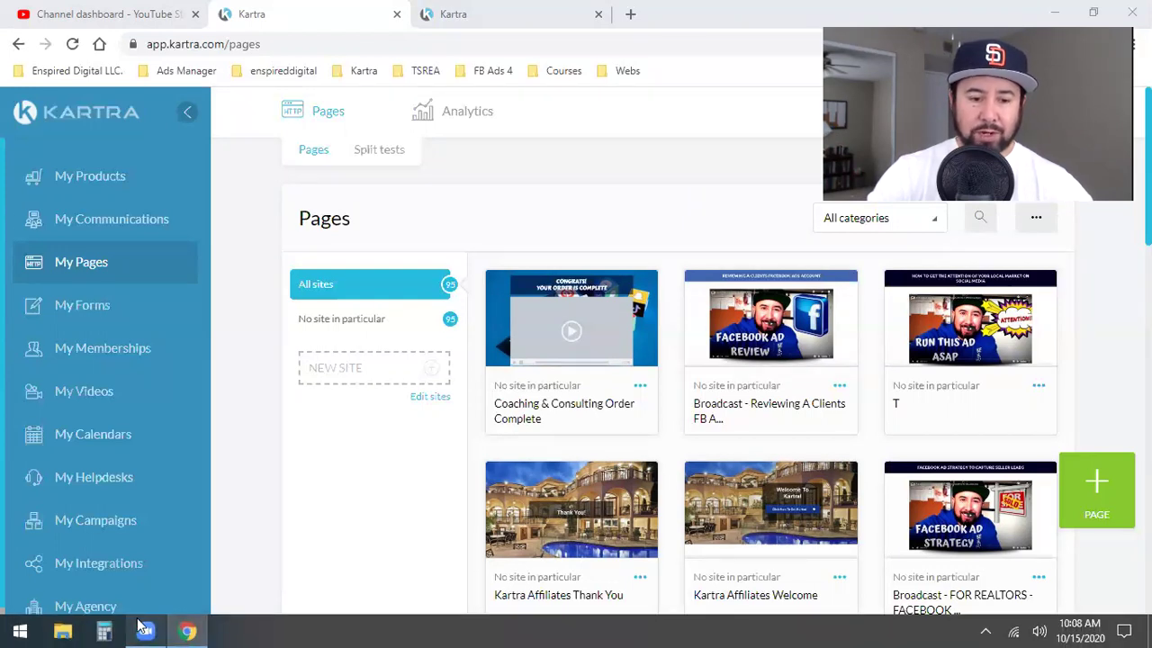
pyautogui.click(189, 630)
pyautogui.click(222, 223)
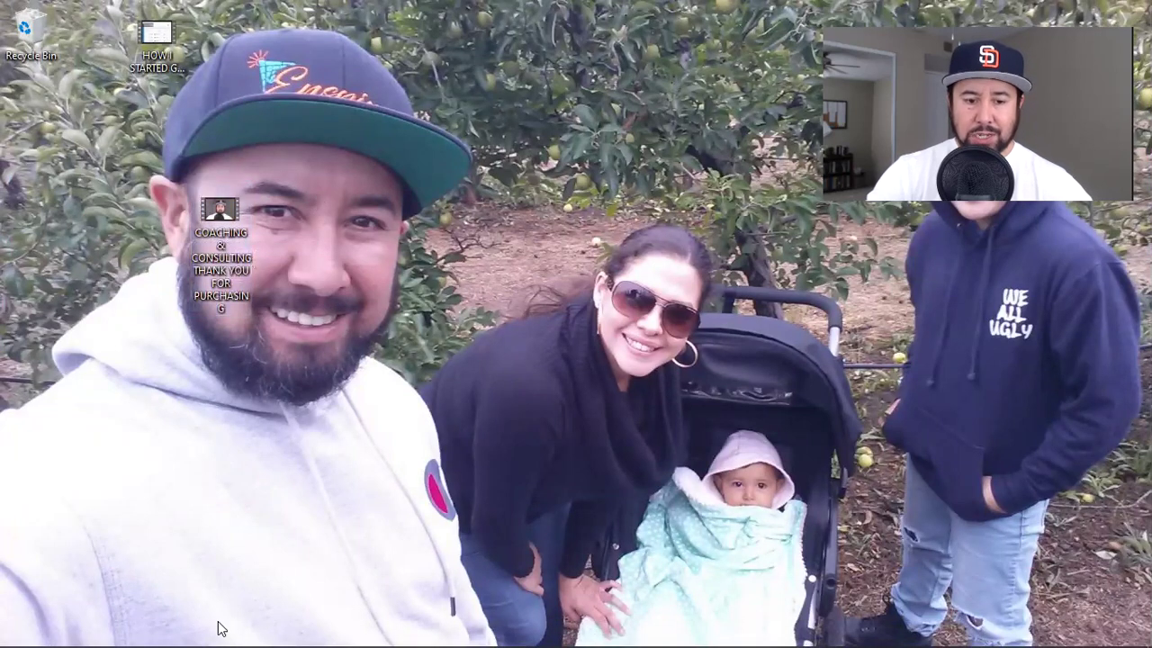
pyautogui.moveTo(213, 629)
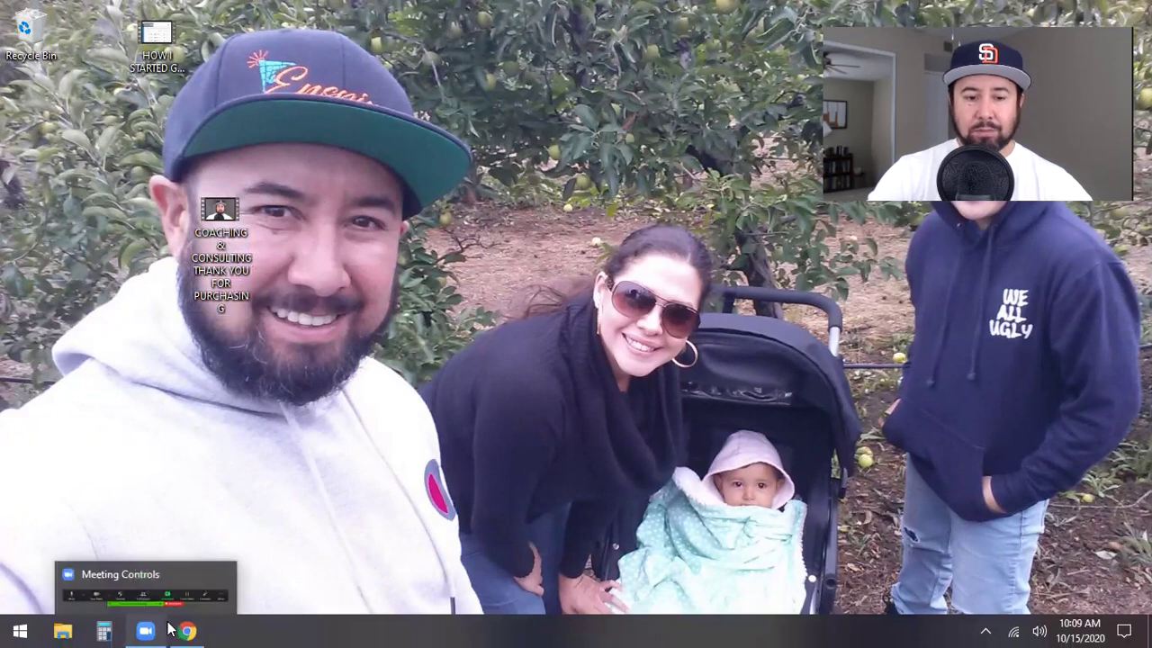
pyautogui.click(179, 630)
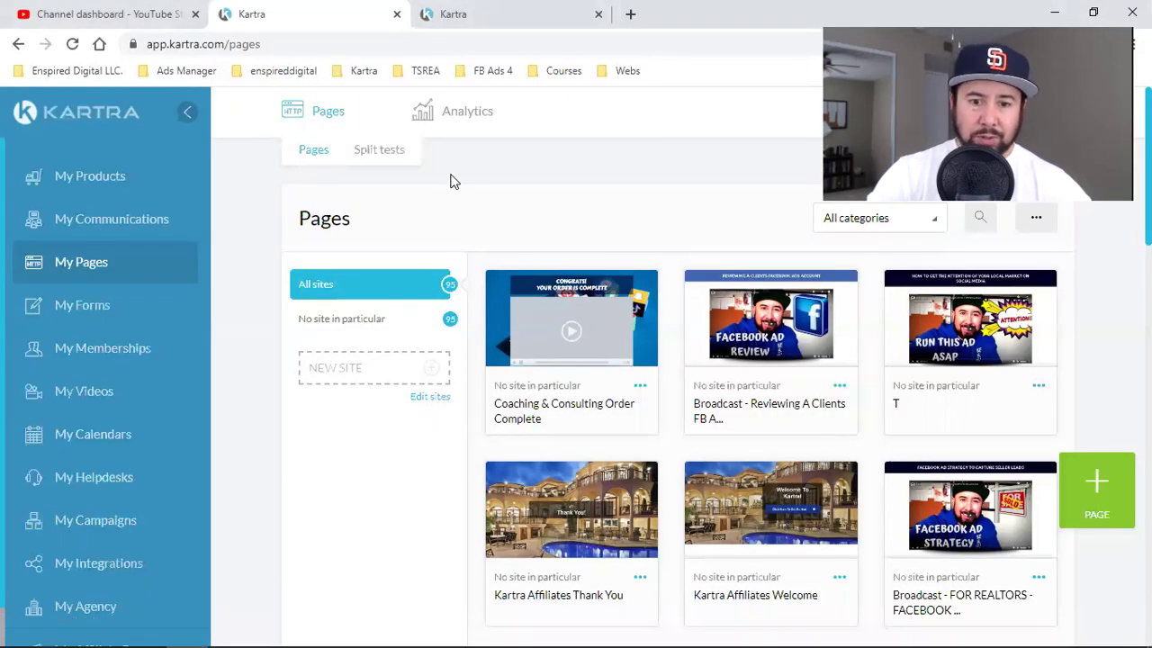
# Preview the Coaching & Consulting Order Form page from the pages list and close the preview
pyautogui.moveTo(602, 351)
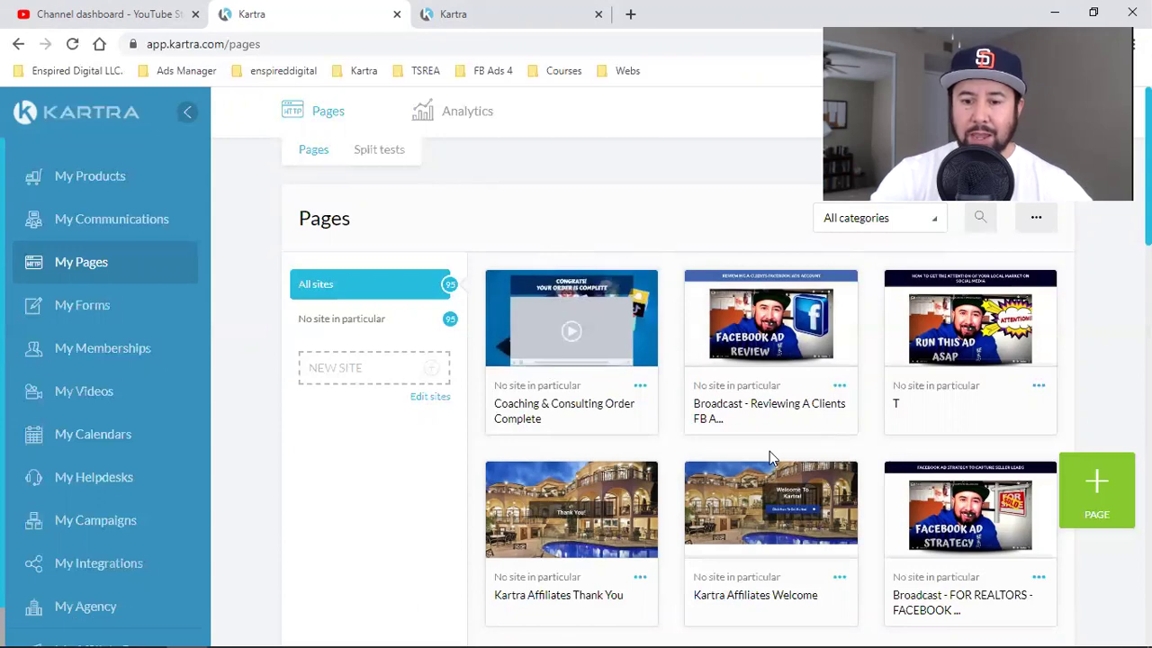
pyautogui.scroll(-4, 866, 488)
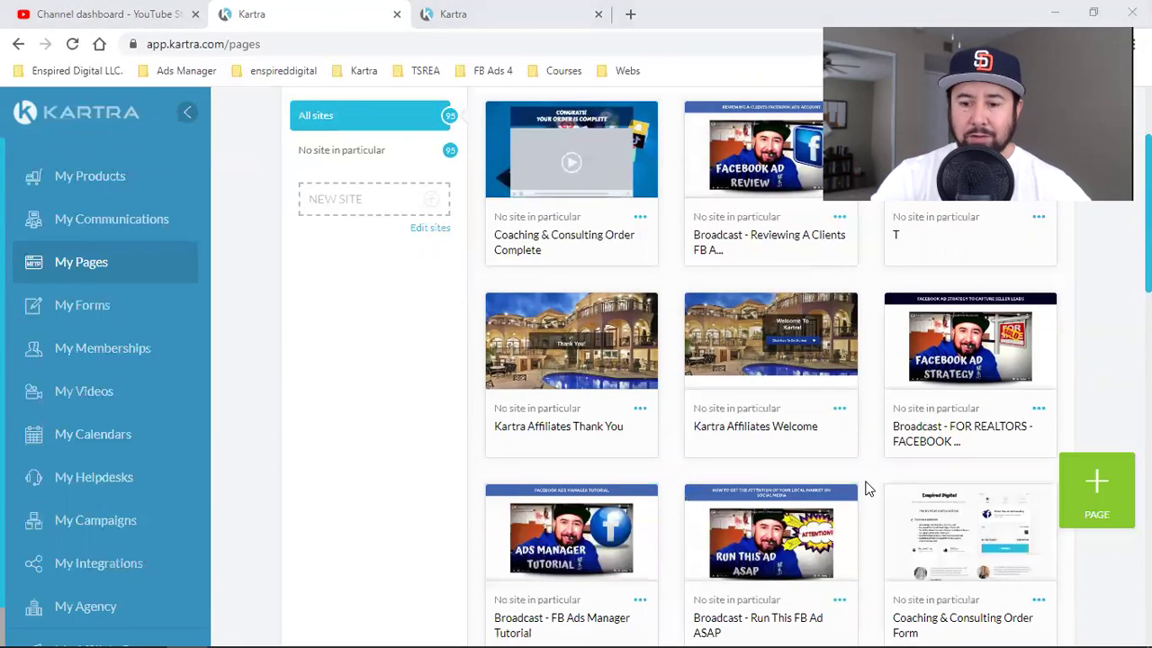
pyautogui.scroll(-1, 851, 478)
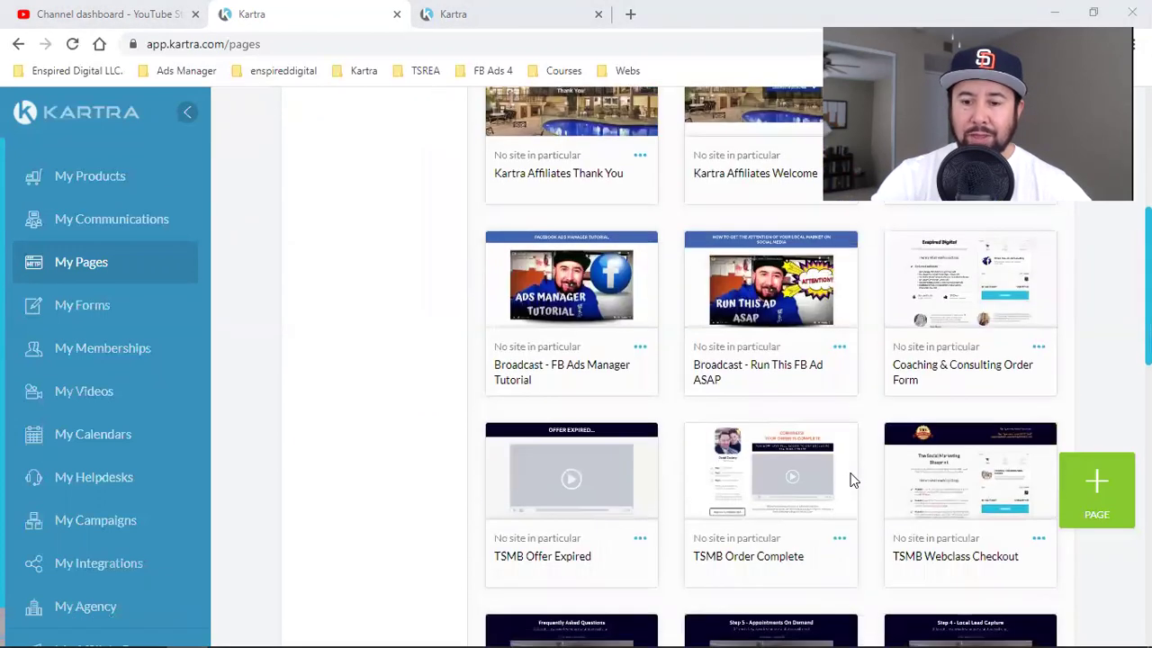
pyautogui.scroll(1, 846, 481)
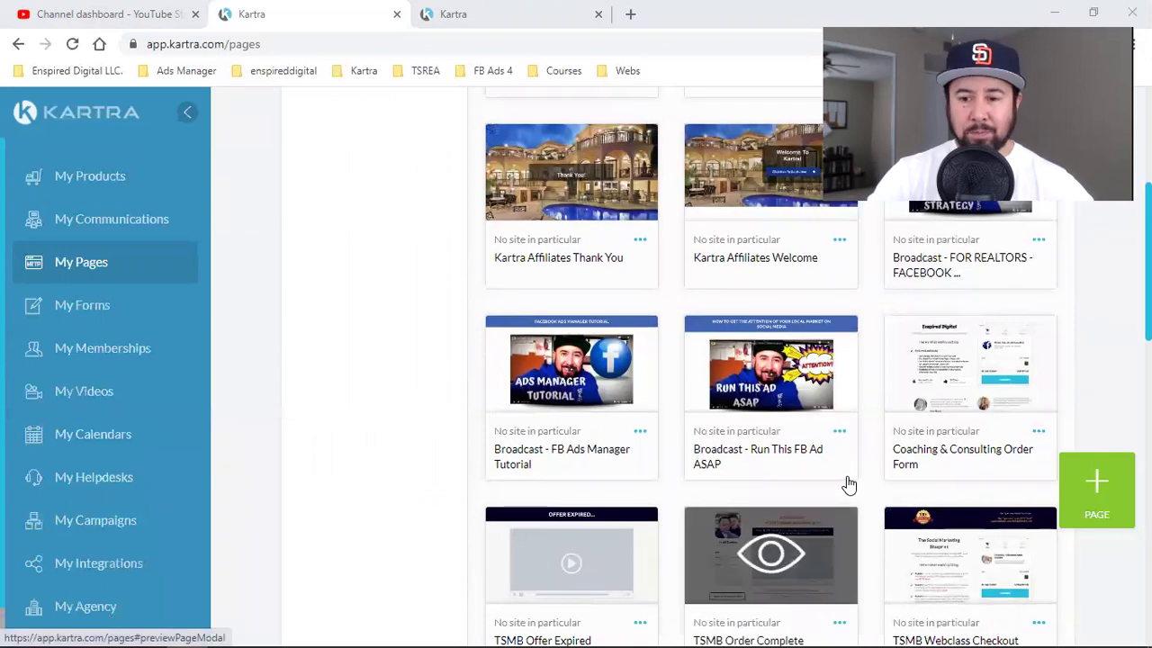
pyautogui.click(992, 370)
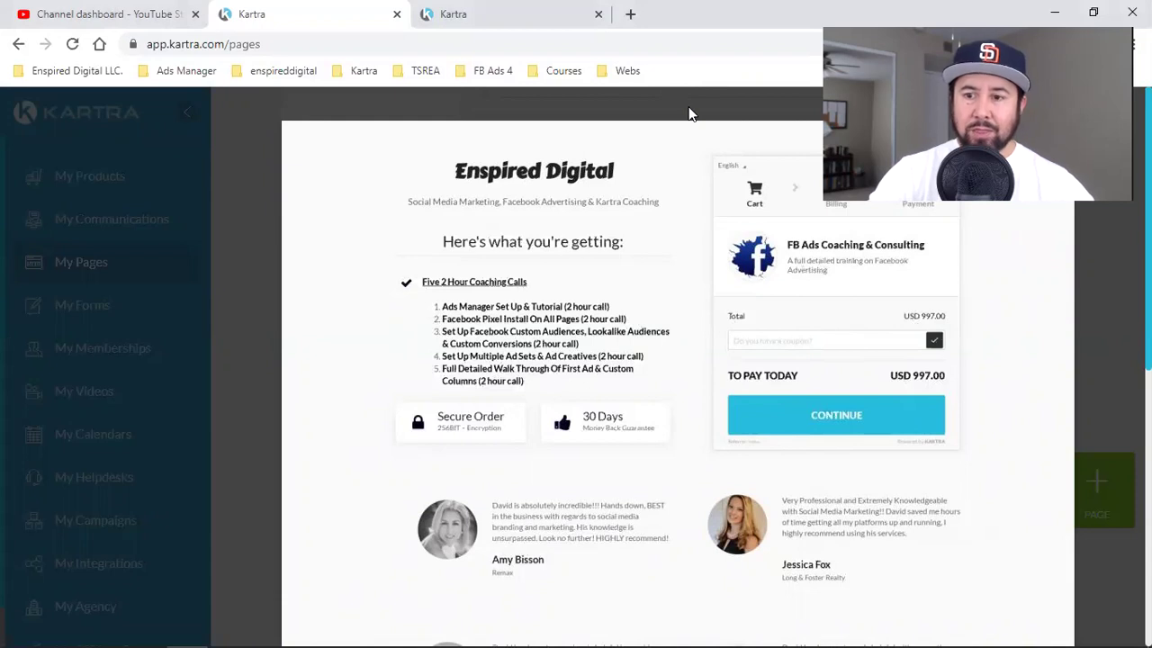
pyautogui.click(1059, 101)
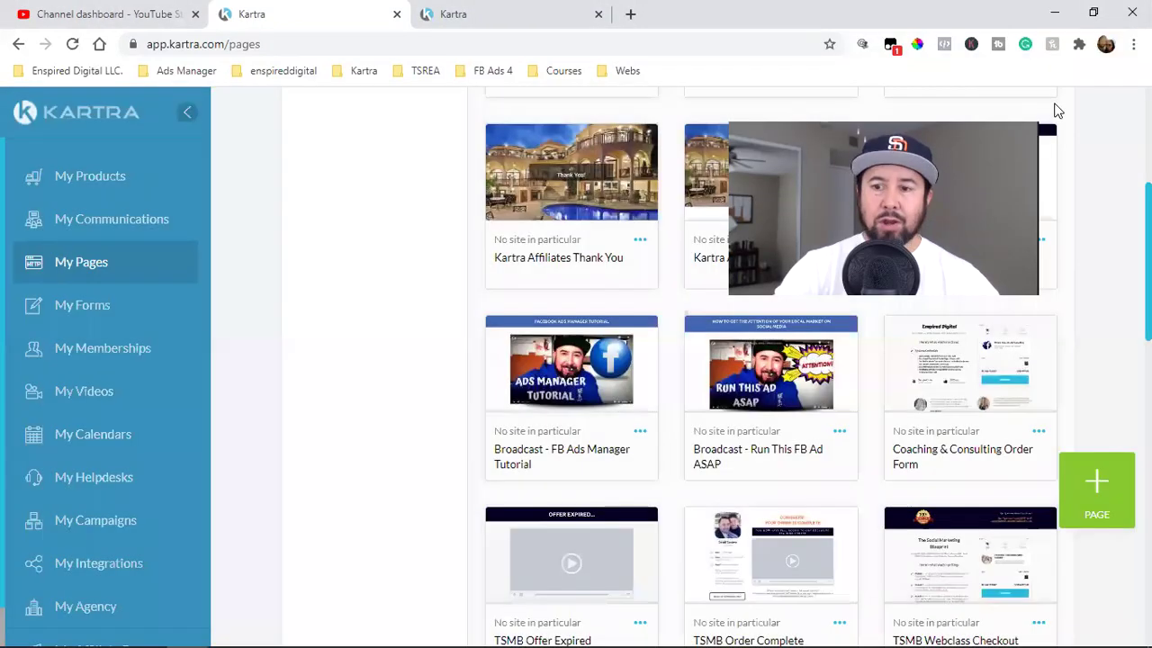
# Preview the Coaching & Consulting Order Complete page, examining its headline, video placeholder and coaching call button, and close the preview
pyautogui.scroll(5, 679, 334)
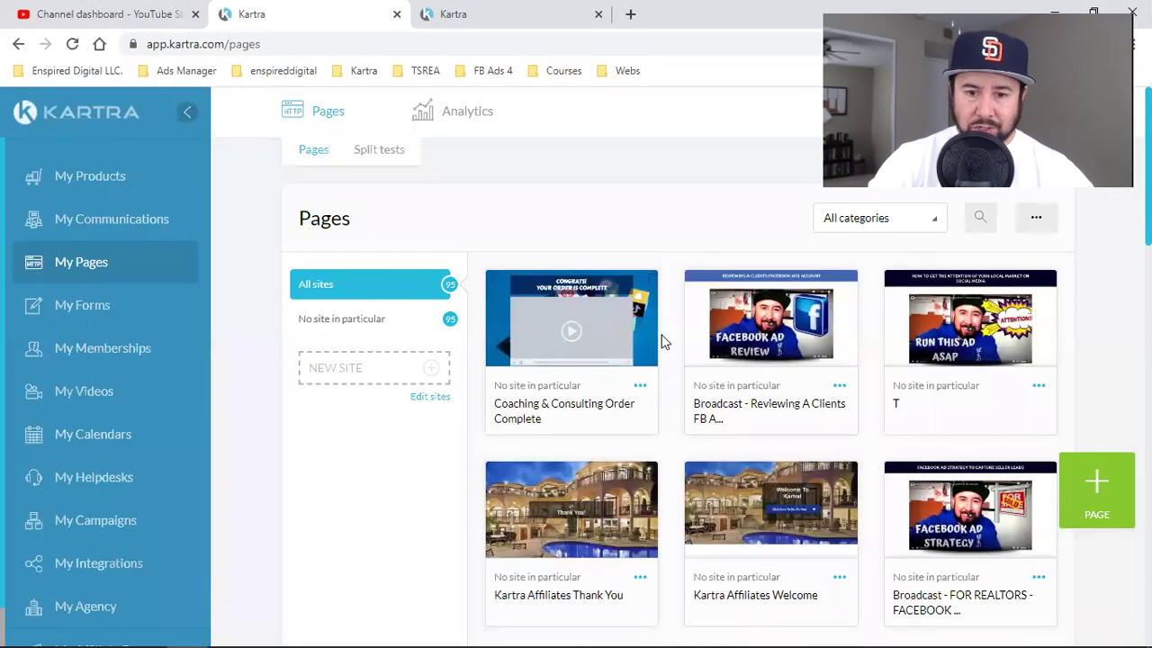
pyautogui.click(570, 335)
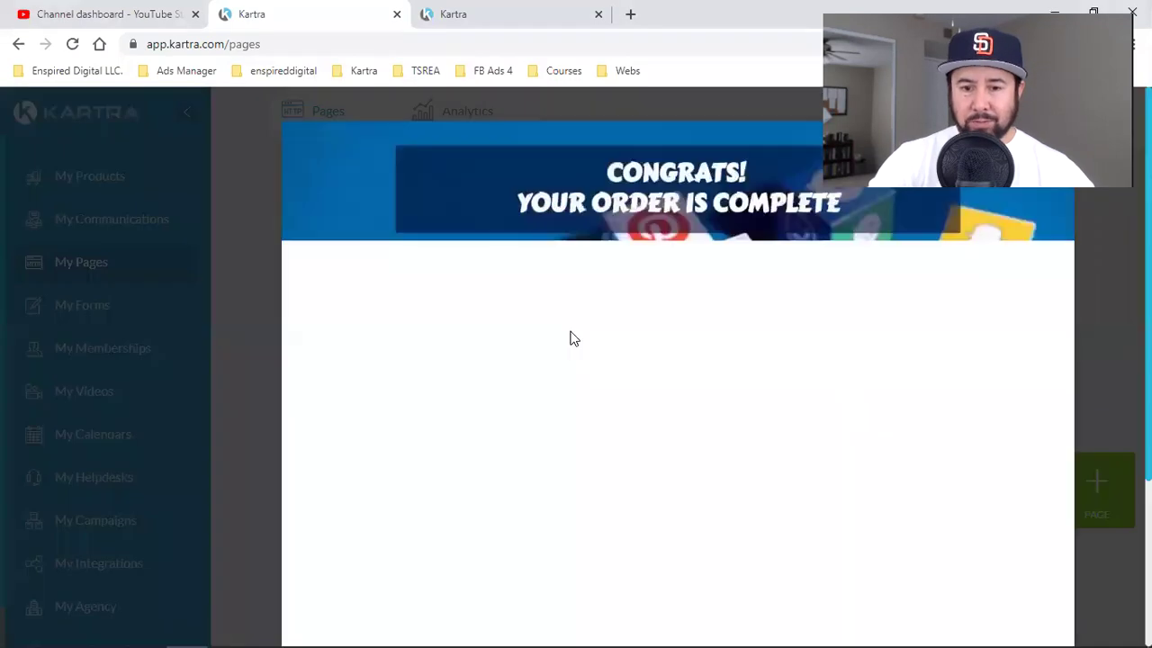
pyautogui.scroll(-2, 711, 389)
pyautogui.scroll(-1, 734, 389)
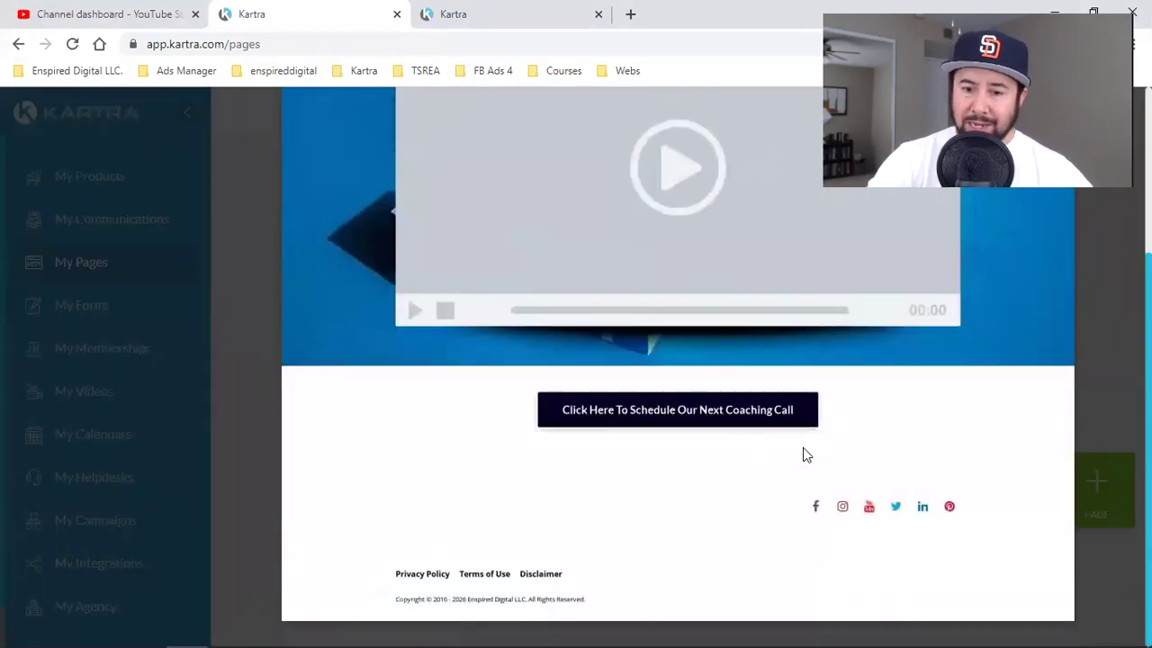
pyautogui.scroll(3, 747, 378)
pyautogui.scroll(-2, 702, 331)
pyautogui.scroll(2, 702, 331)
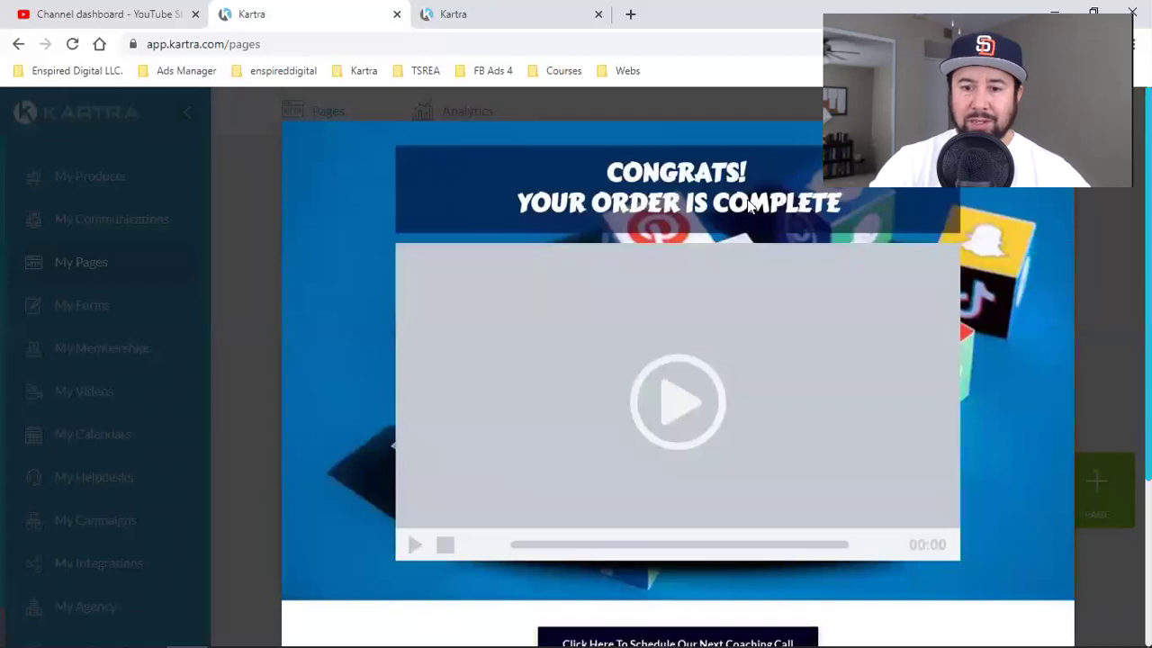
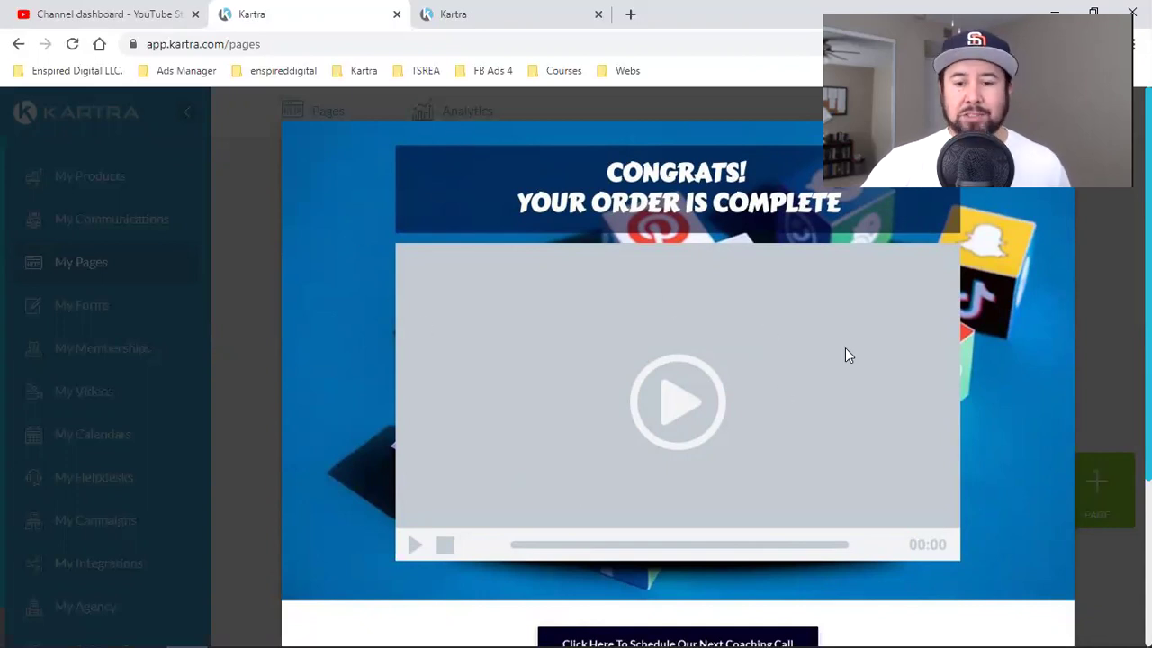
pyautogui.scroll(-2, 735, 346)
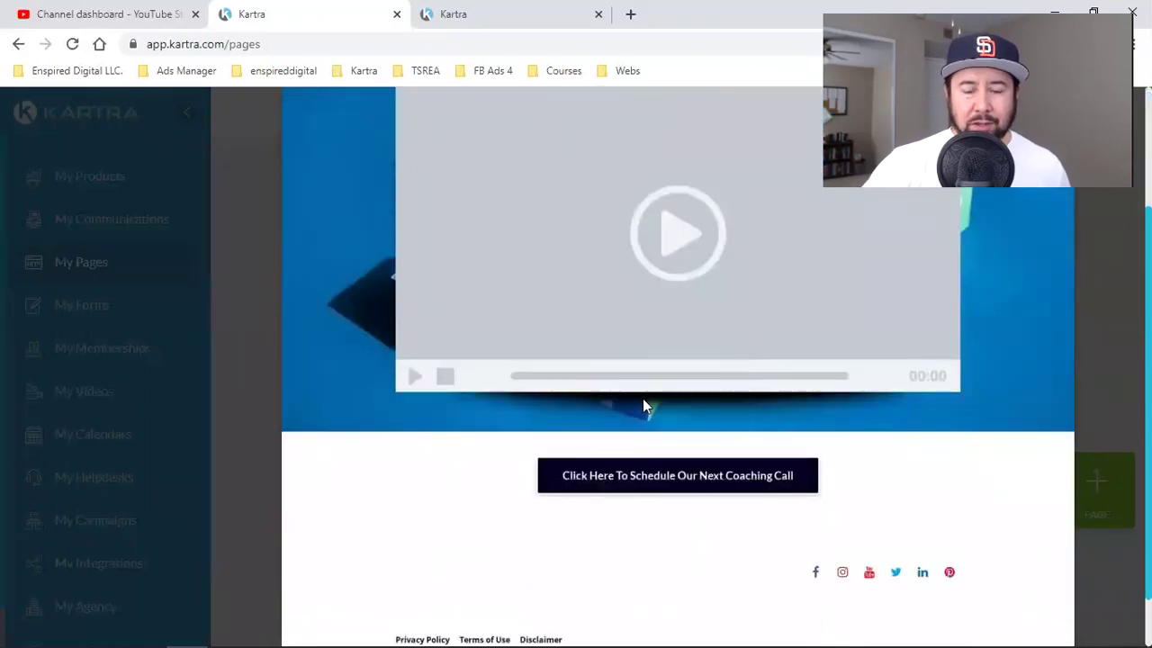
pyautogui.scroll(2, 643, 404)
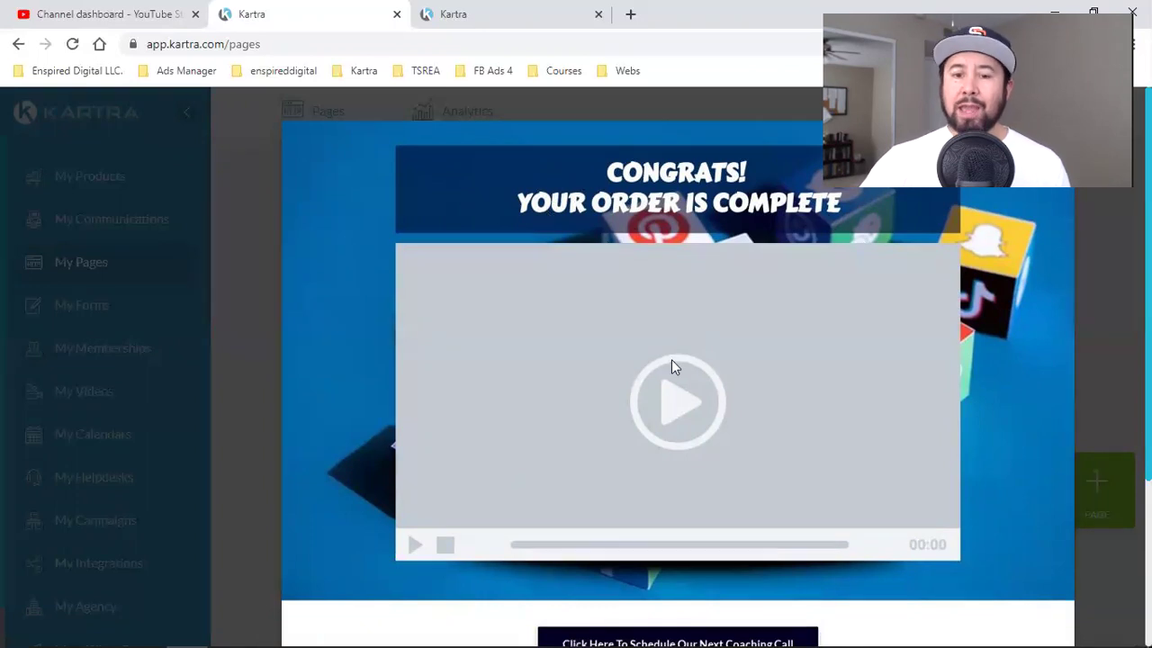
pyautogui.scroll(-3, 666, 382)
pyautogui.scroll(3, 1083, 370)
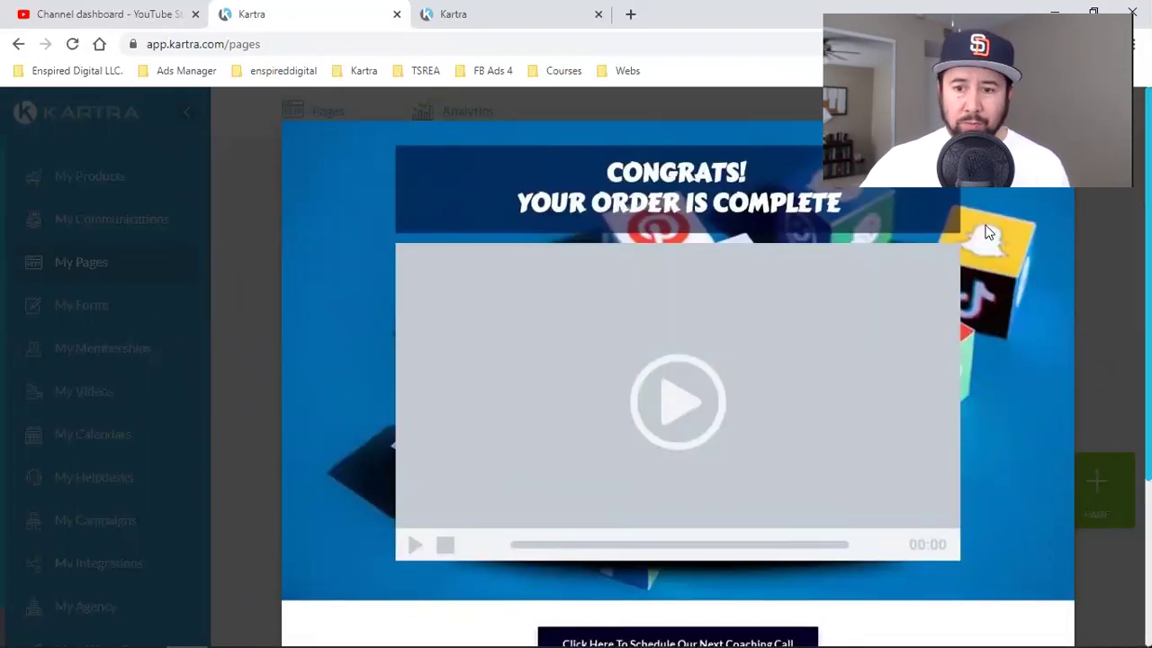
pyautogui.press('Escape')
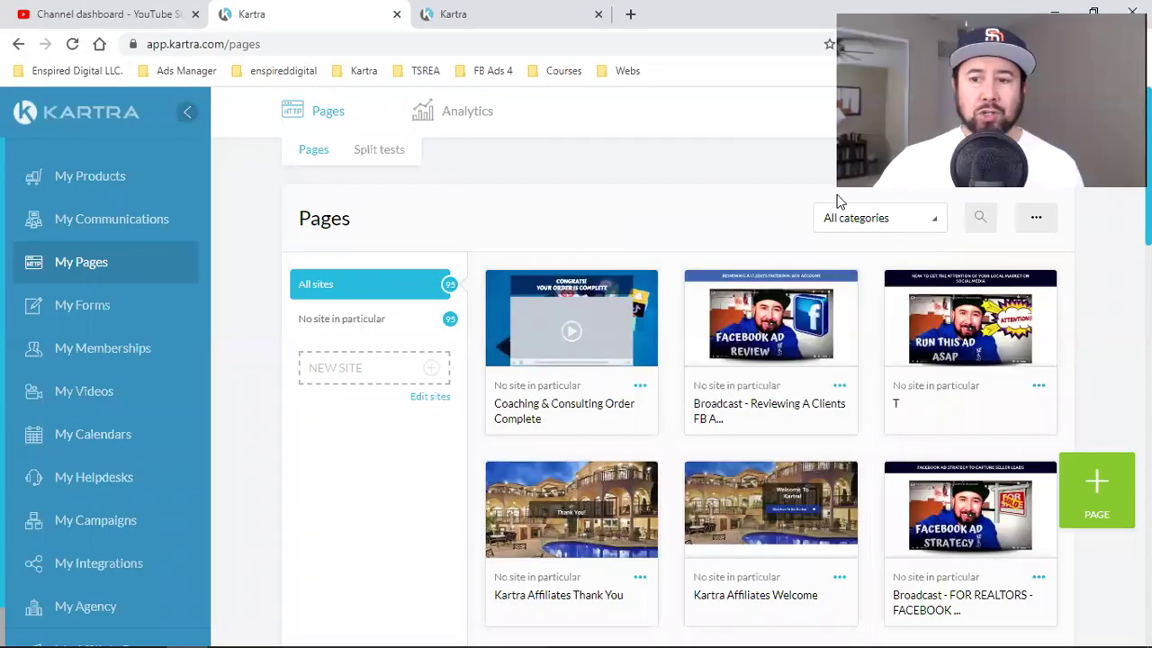
# Switch to the browser tab with the video library and examine the names of the existing videos
pyautogui.moveTo(569, 378)
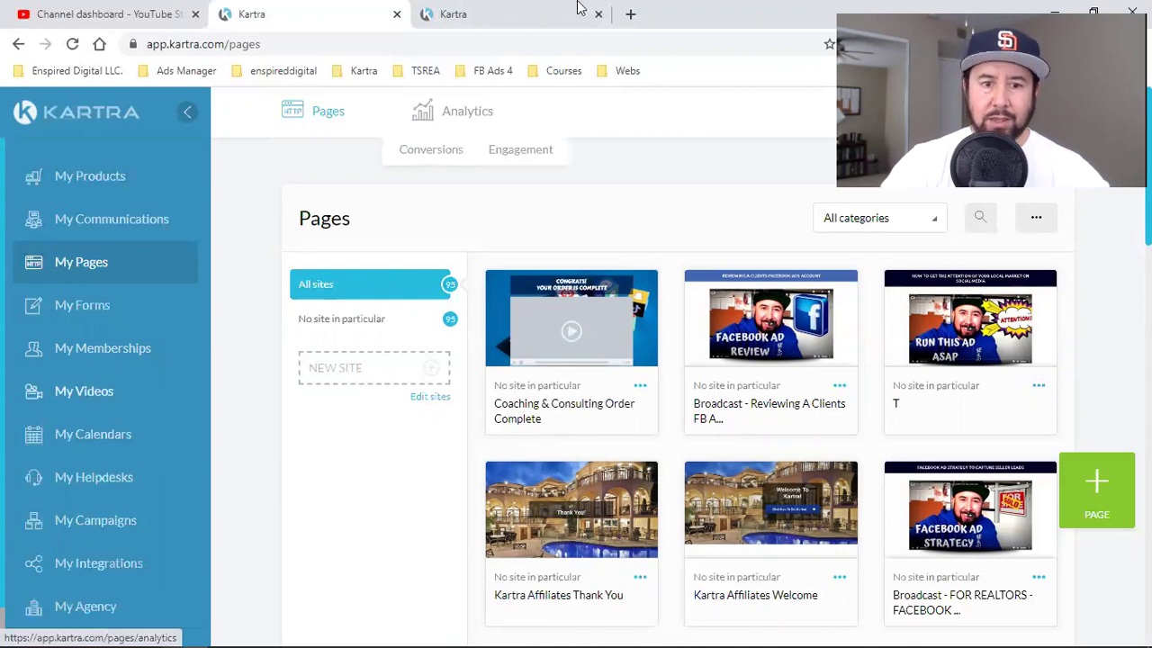
pyautogui.click(527, 10)
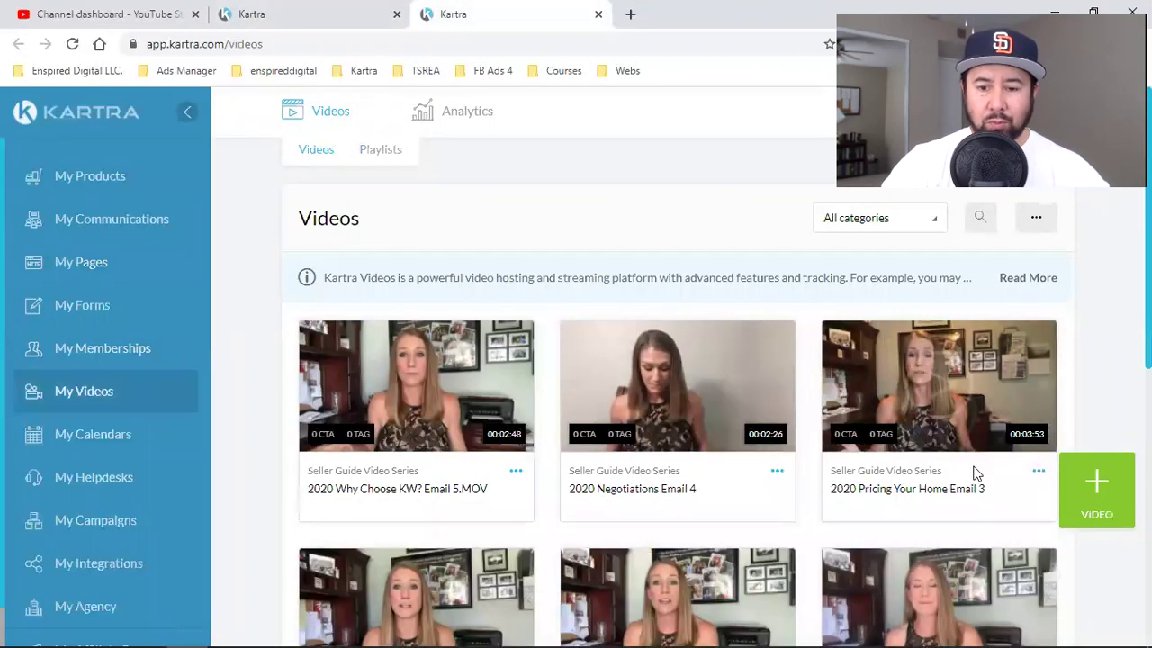
pyautogui.scroll(-3, 976, 475)
pyautogui.scroll(1, 462, 288)
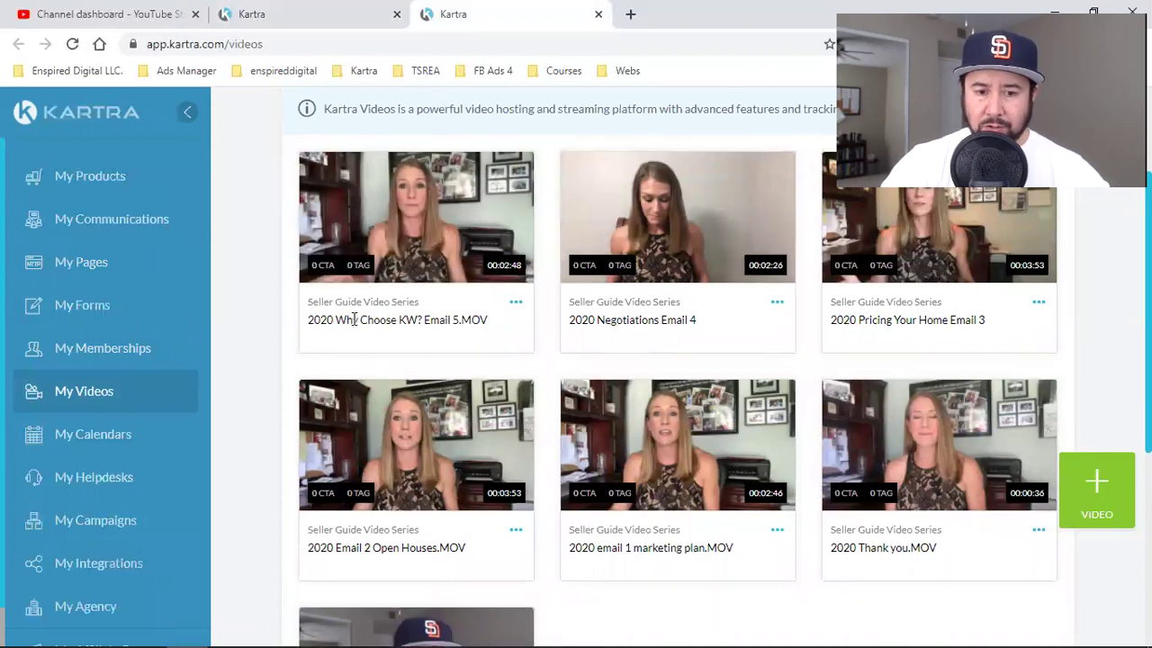
pyautogui.moveTo(351, 319); pyautogui.dragTo(488, 320)
pyautogui.click(318, 321)
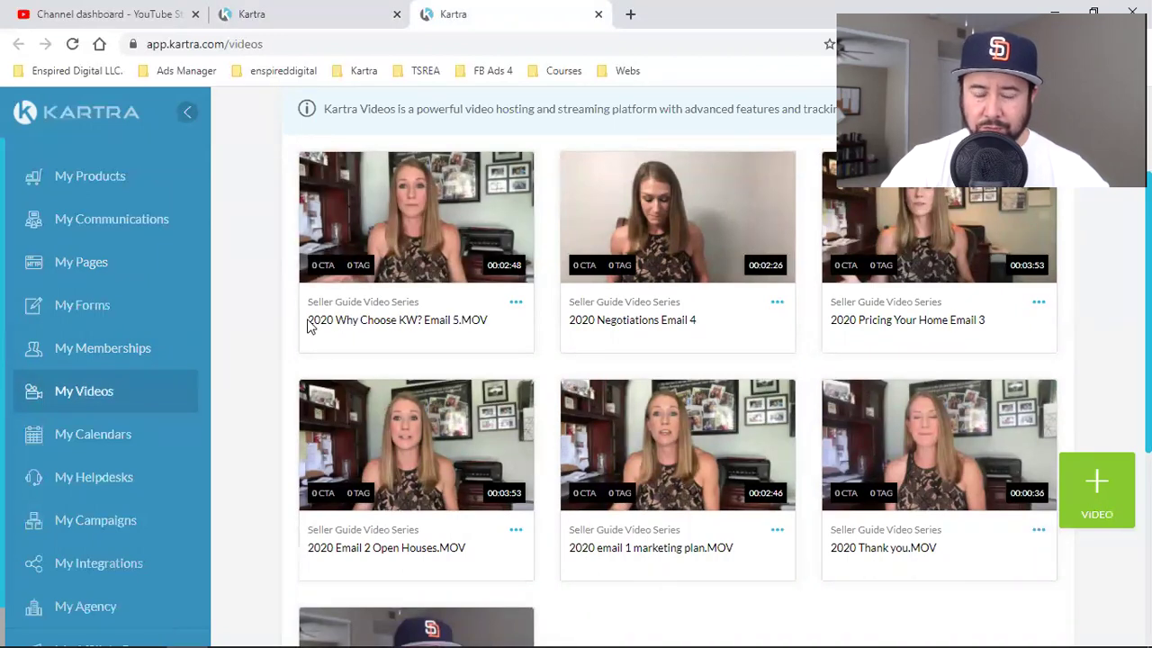
pyautogui.moveTo(307, 323); pyautogui.dragTo(699, 320)
pyautogui.click(944, 316)
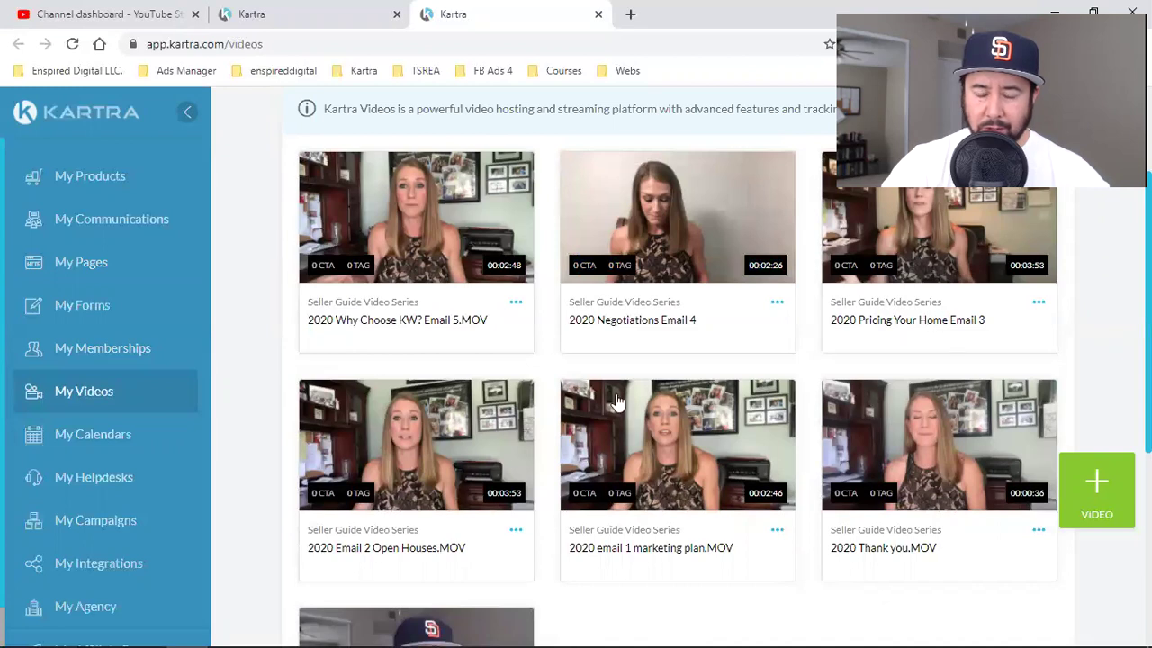
pyautogui.moveTo(308, 322); pyautogui.dragTo(501, 324)
pyautogui.click(317, 324)
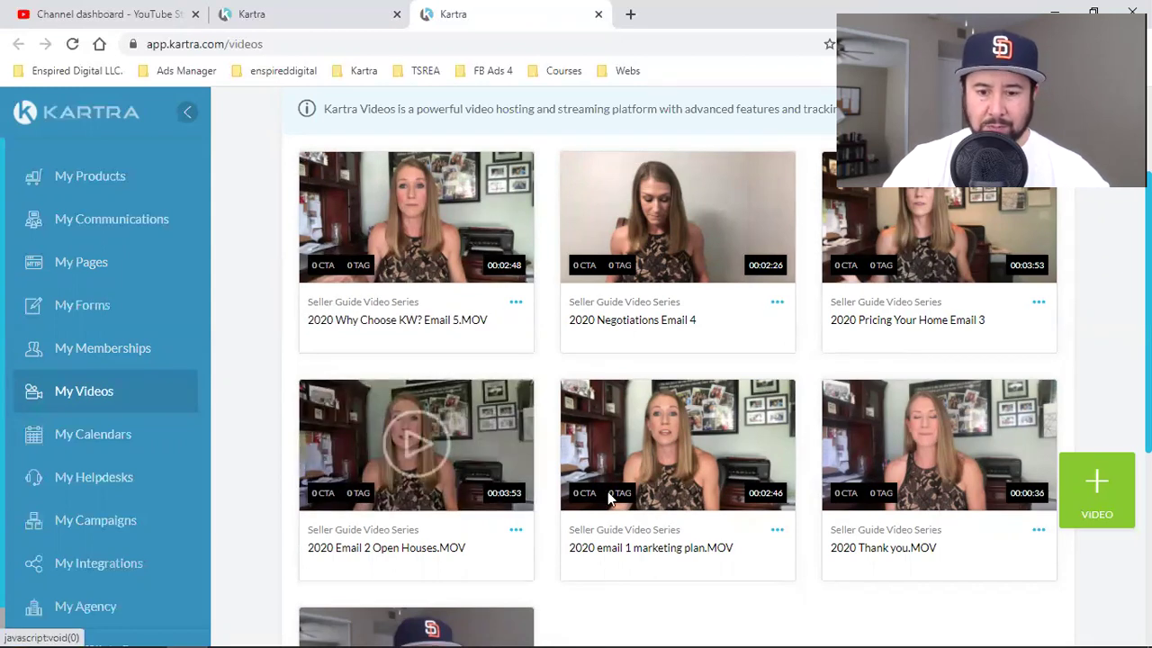
pyautogui.scroll(-2, 845, 546)
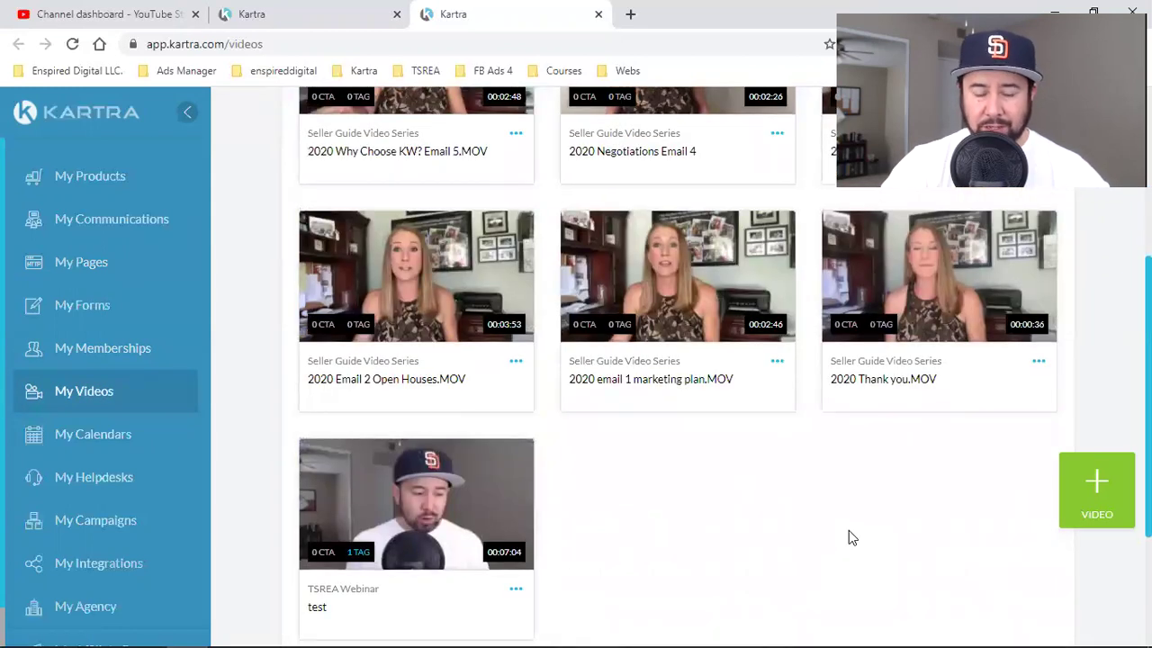
pyautogui.scroll(-1, 849, 531)
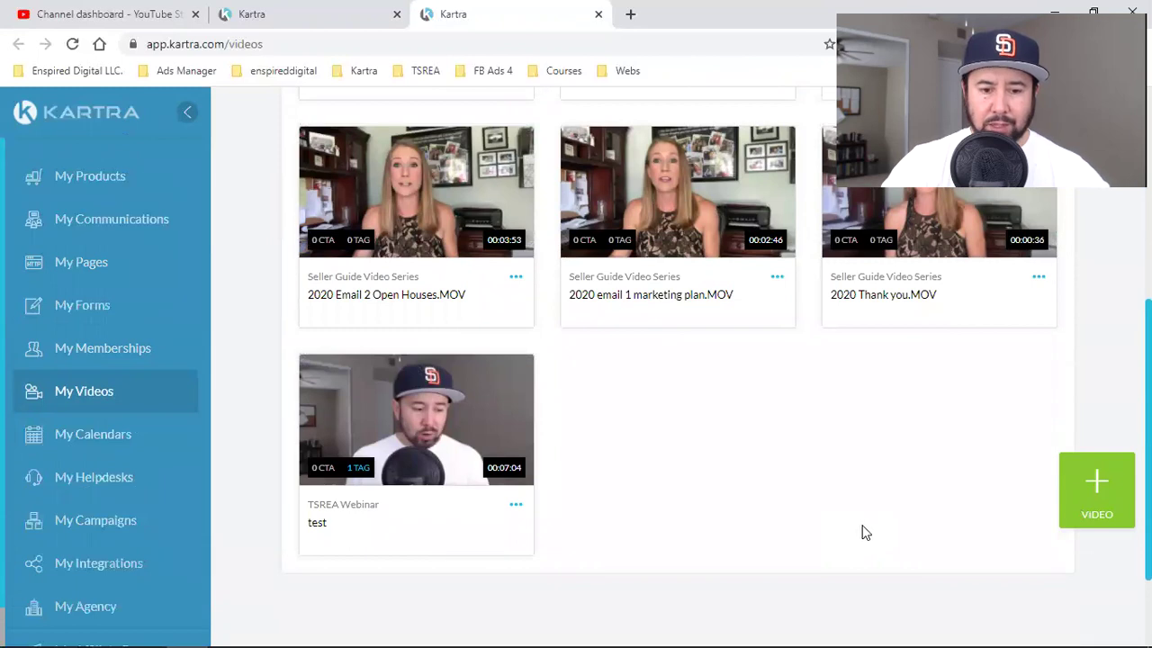
# Start a single video upload and name the new video "Coaching & Consulting Thank You"
pyautogui.click(1077, 483)
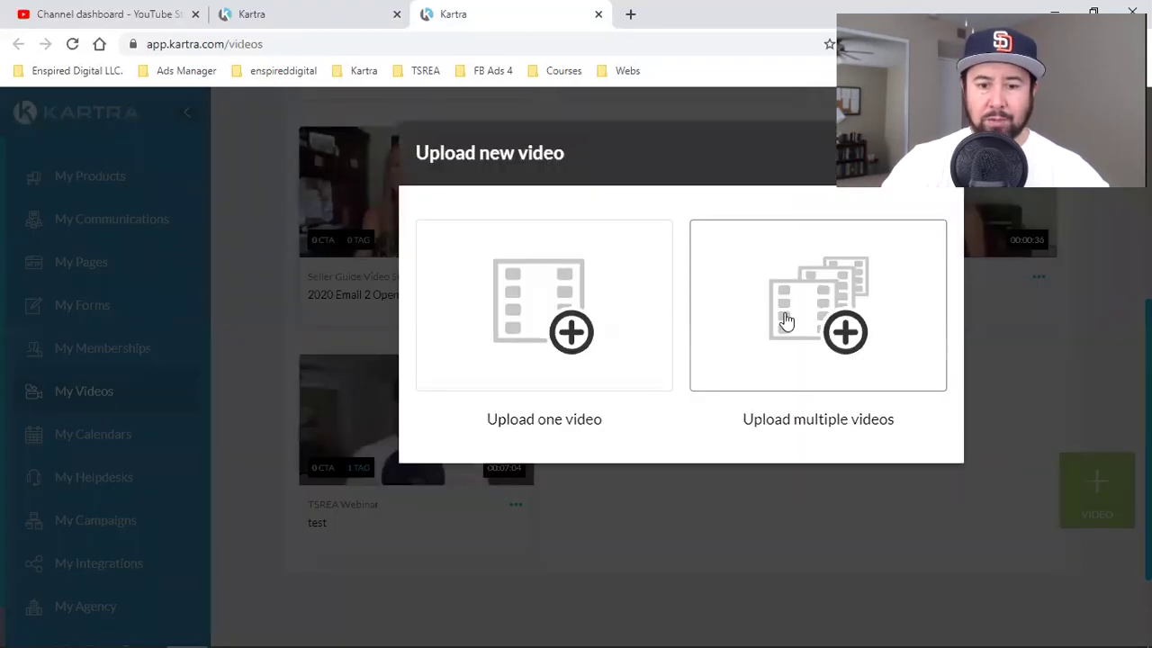
pyautogui.click(564, 308)
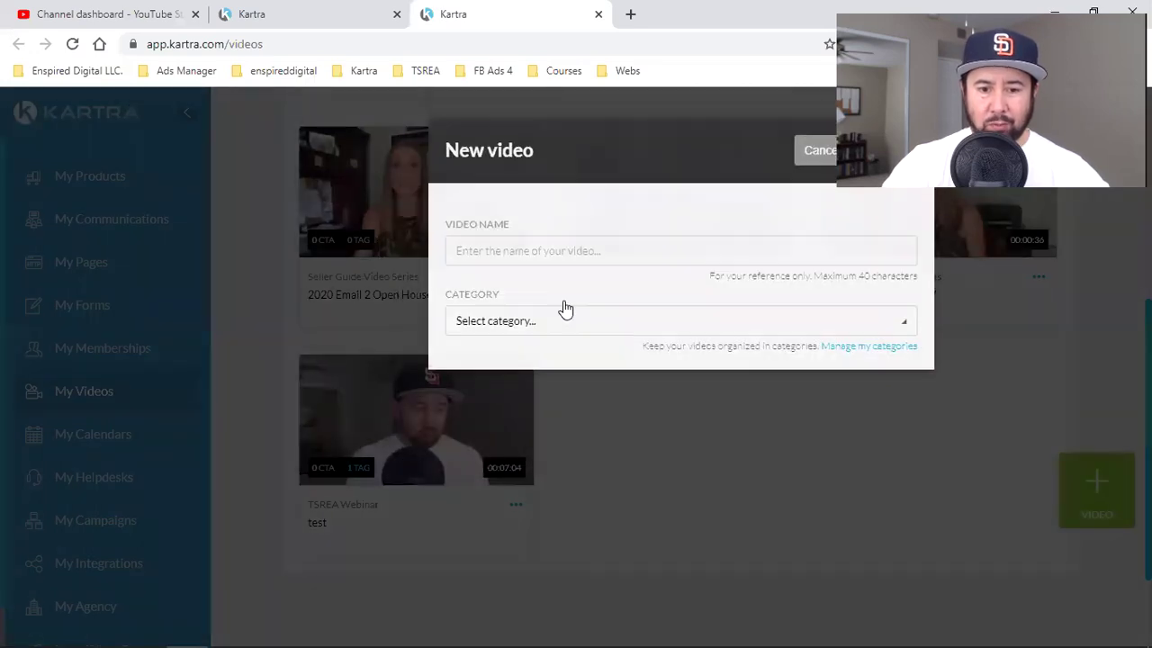
pyautogui.click(516, 251)
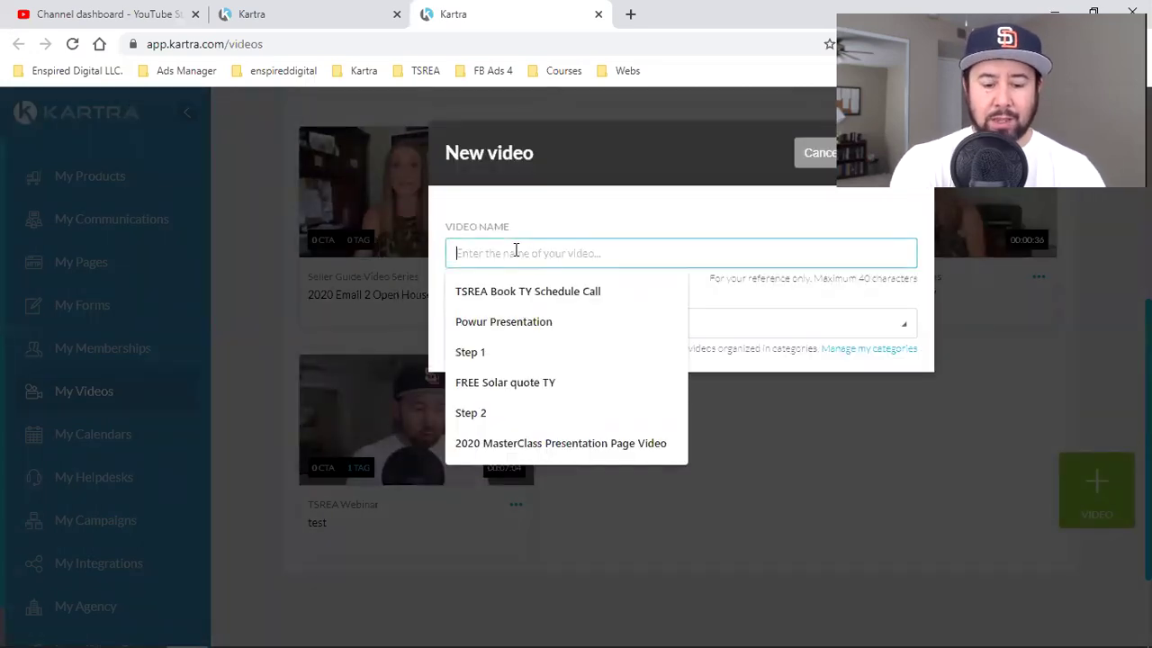
pyautogui.write('Coaching')
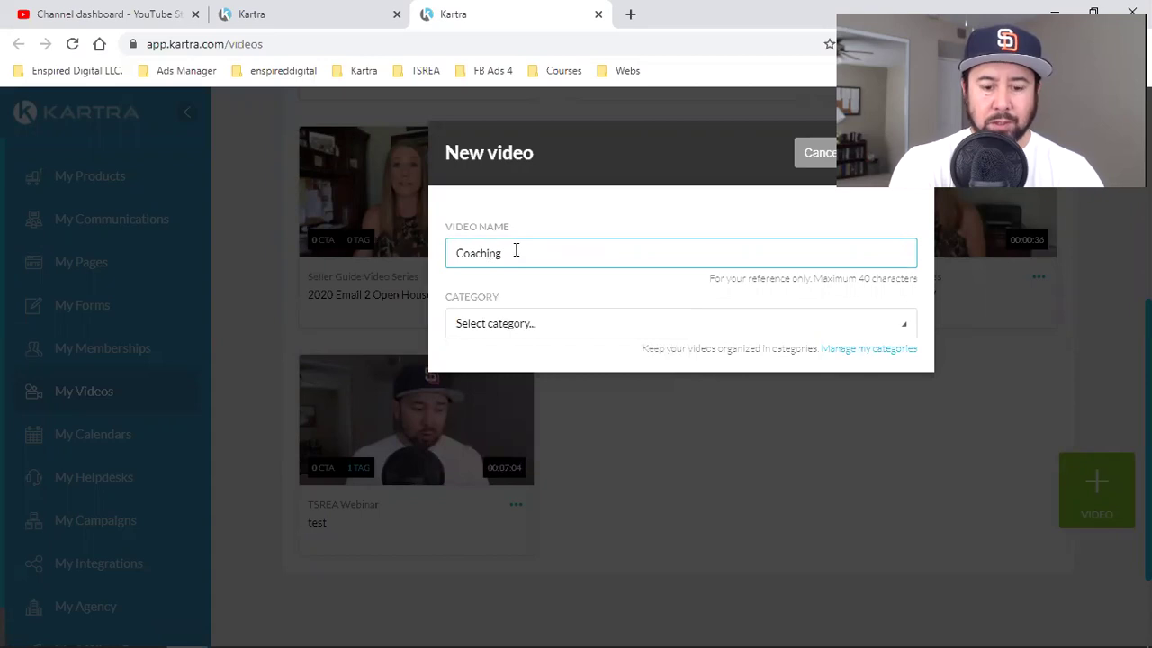
pyautogui.write(' & Consult')
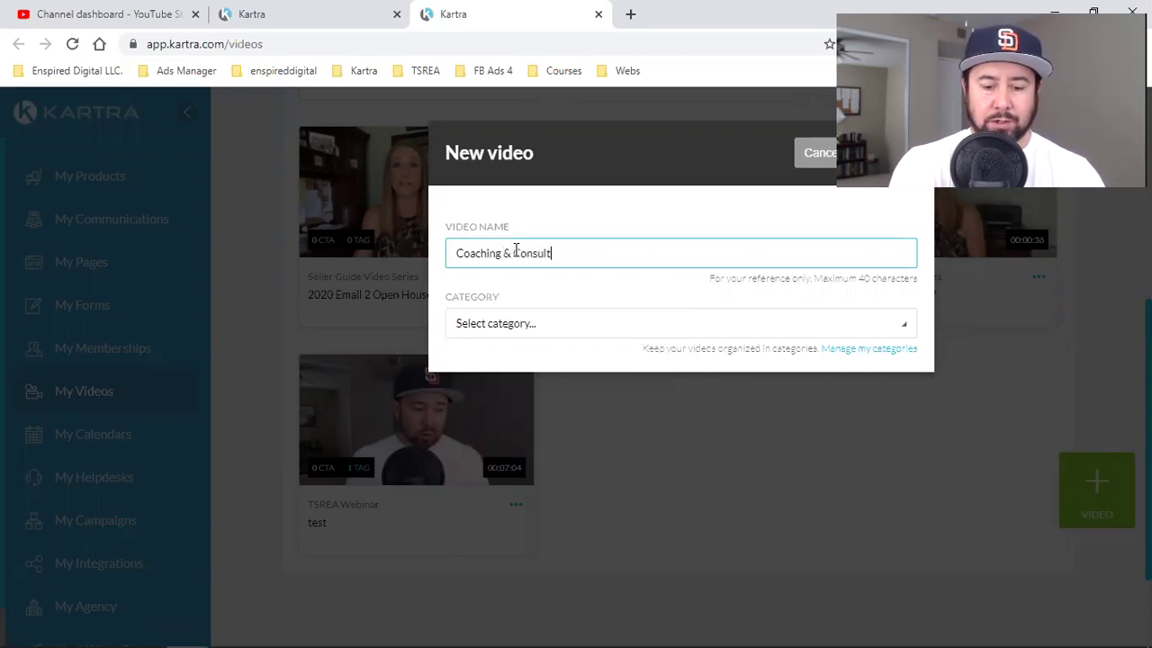
pyautogui.write('ing Thank Y')
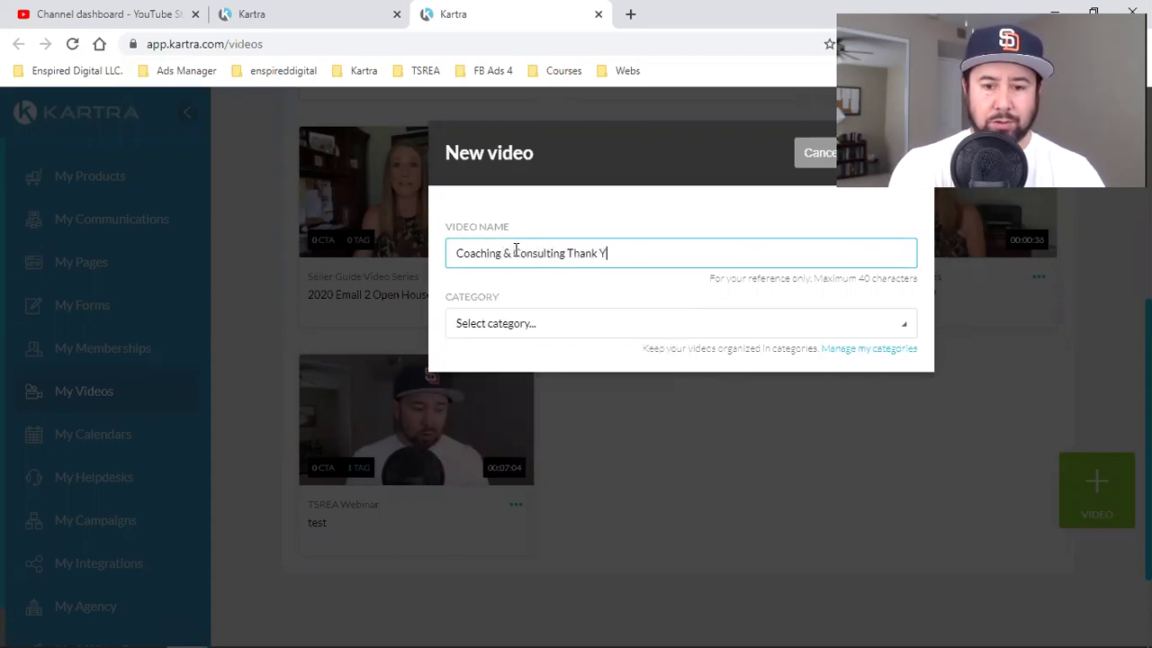
pyautogui.write('ou')
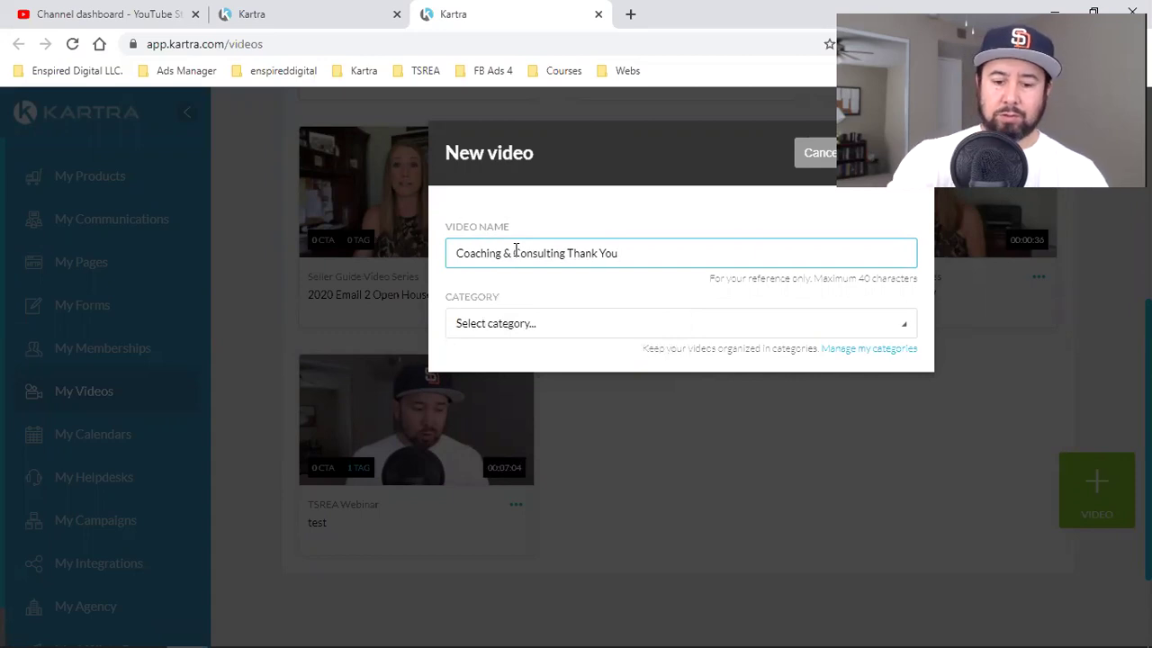
# Complete the video name as "Coaching & Consulting Thank You Page" and look through the available categories
pyautogui.write(' p')
pyautogui.write('Page')
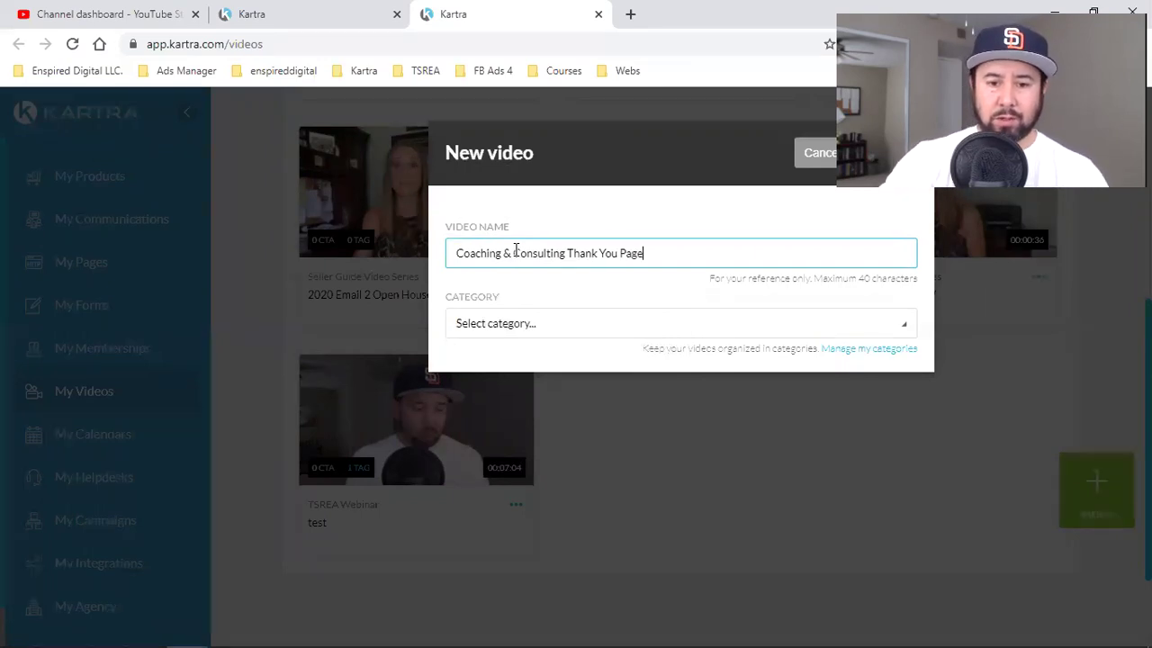
pyautogui.click(543, 326)
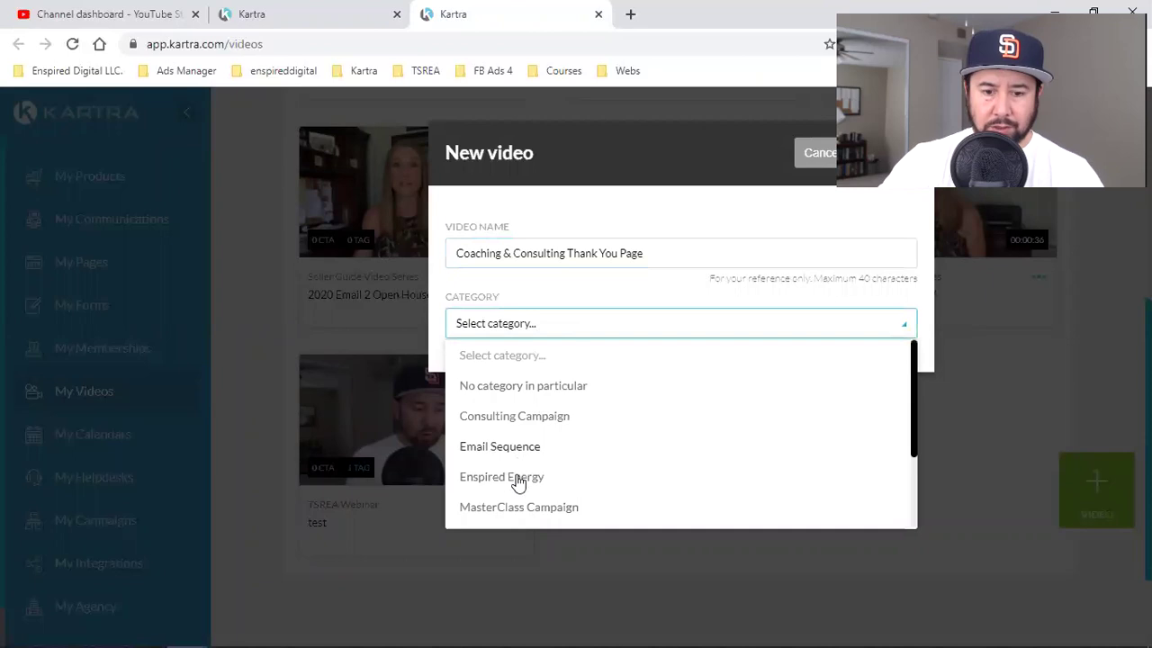
pyautogui.scroll(-3, 558, 459)
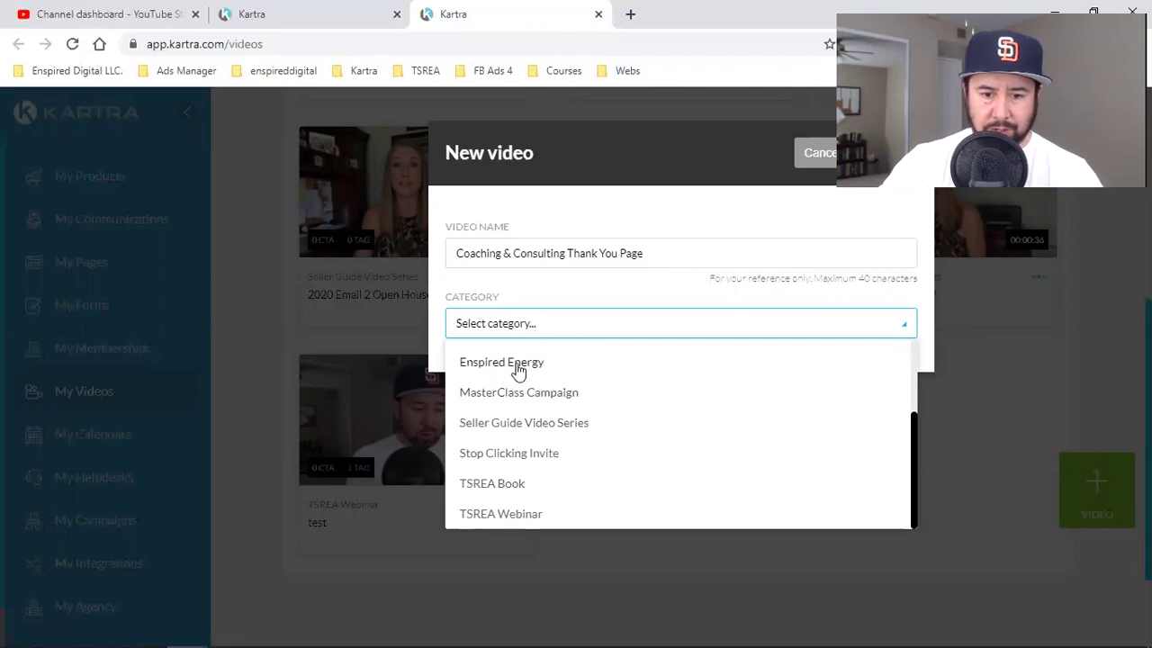
pyautogui.scroll(3, 670, 456)
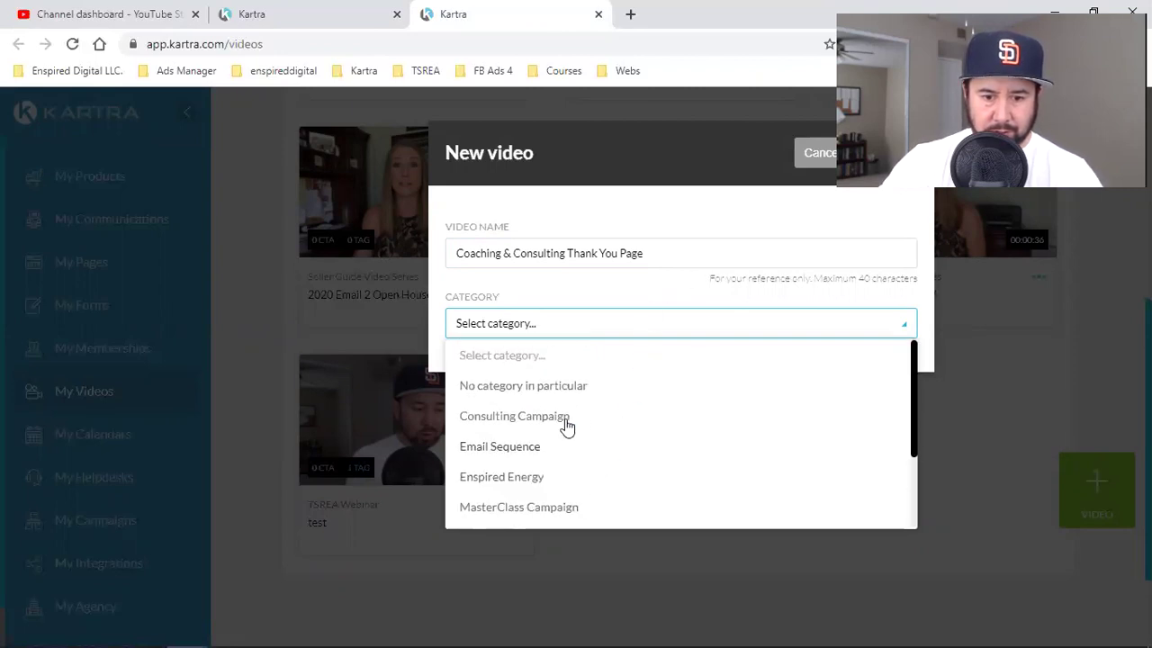
# Open the category manager and delete the Consulting Campaign, Email Sequence and MasterClass Campaign categories
pyautogui.click(743, 220)
pyautogui.click(847, 351)
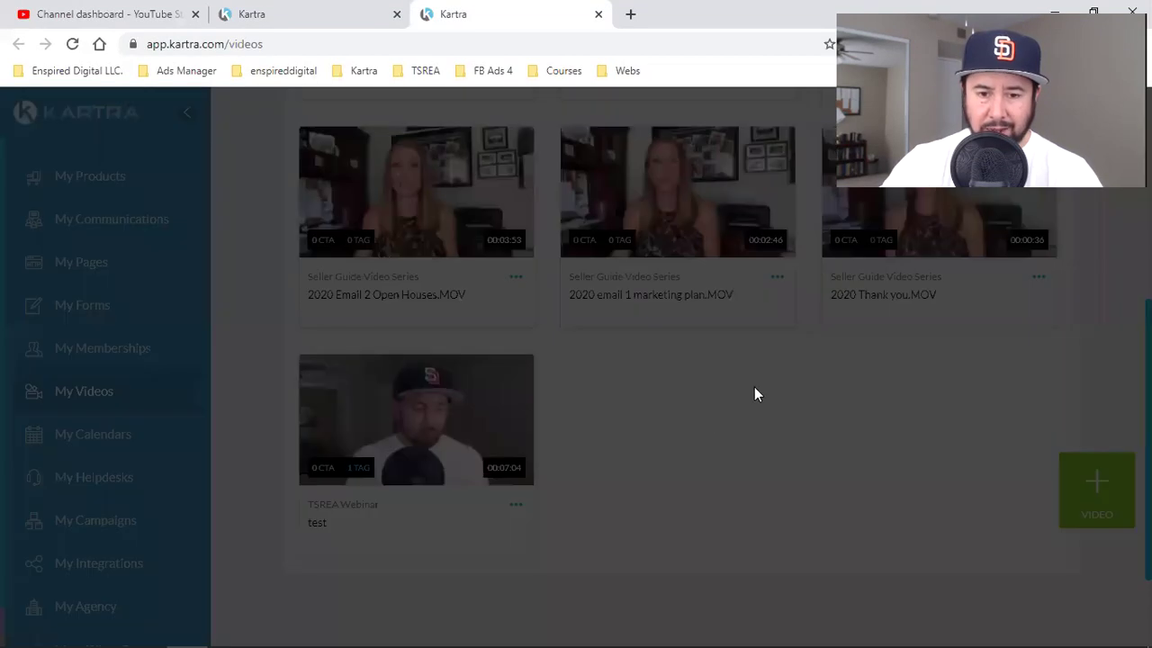
pyautogui.scroll(-1, 712, 426)
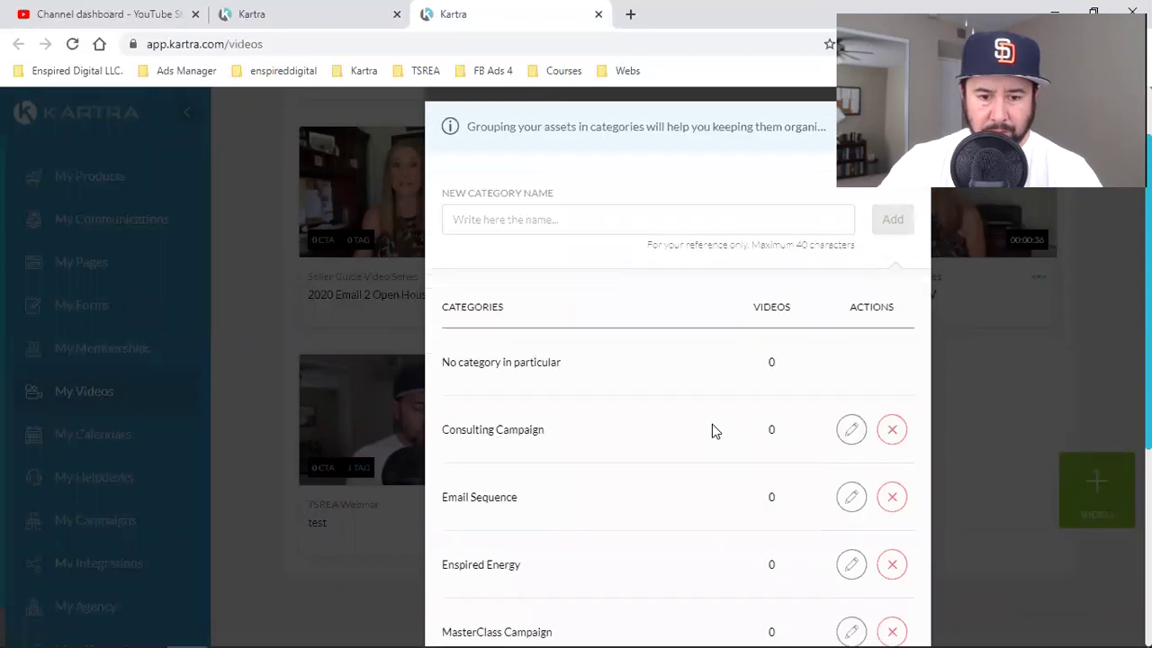
pyautogui.click(893, 436)
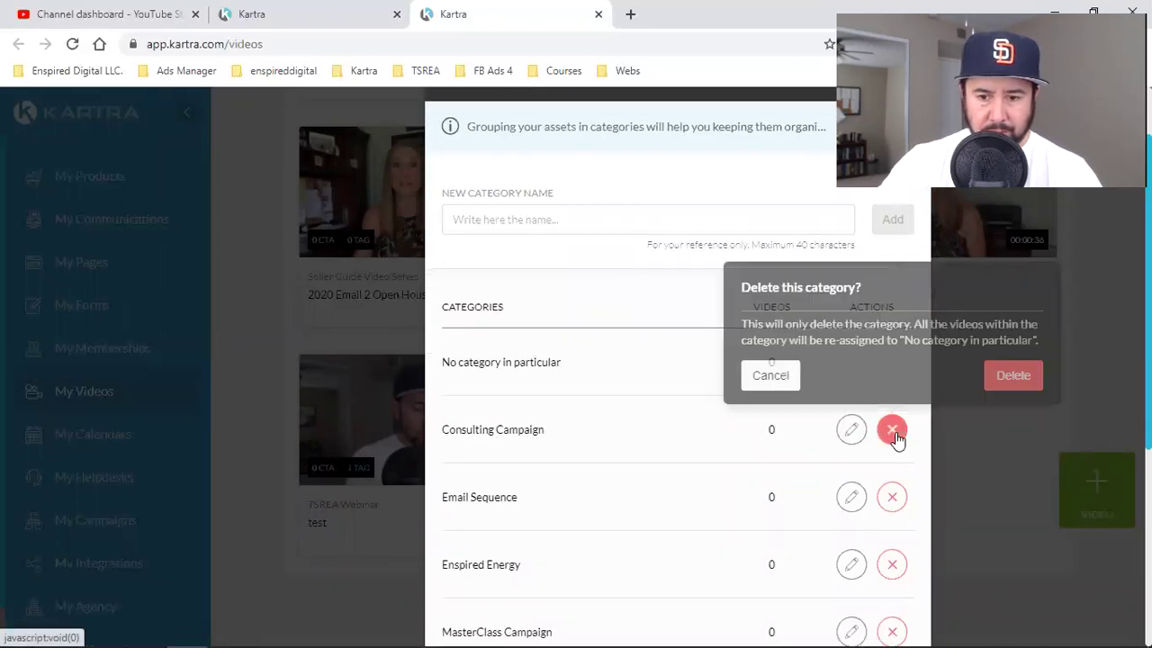
pyautogui.click(1015, 386)
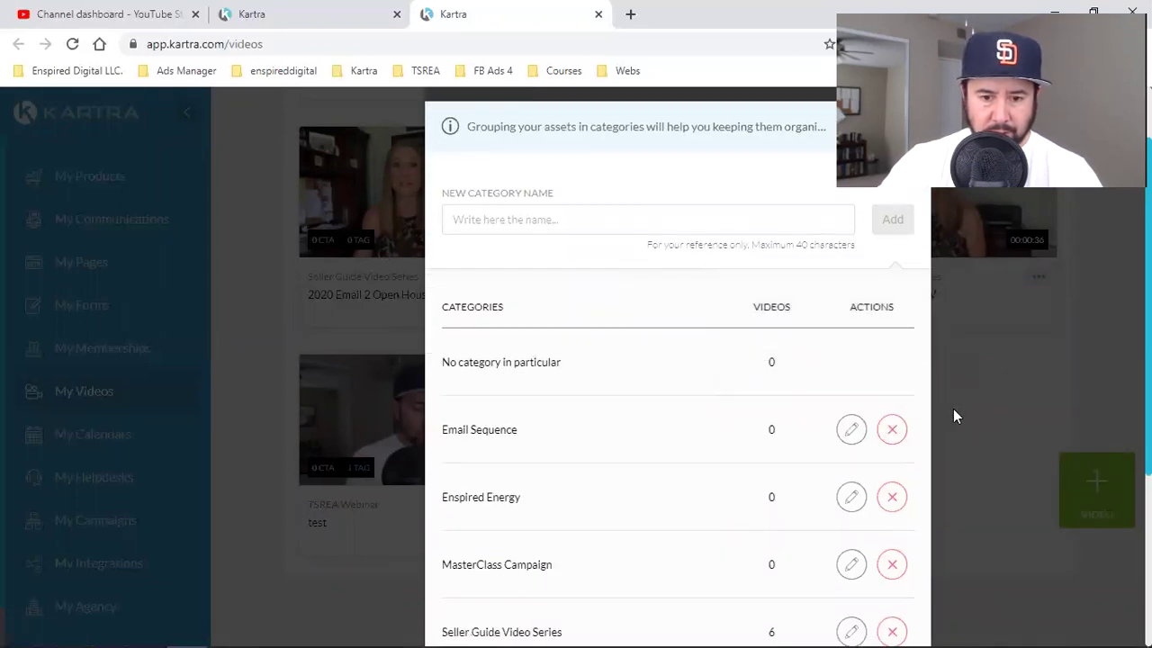
pyautogui.click(891, 433)
pyautogui.click(1013, 376)
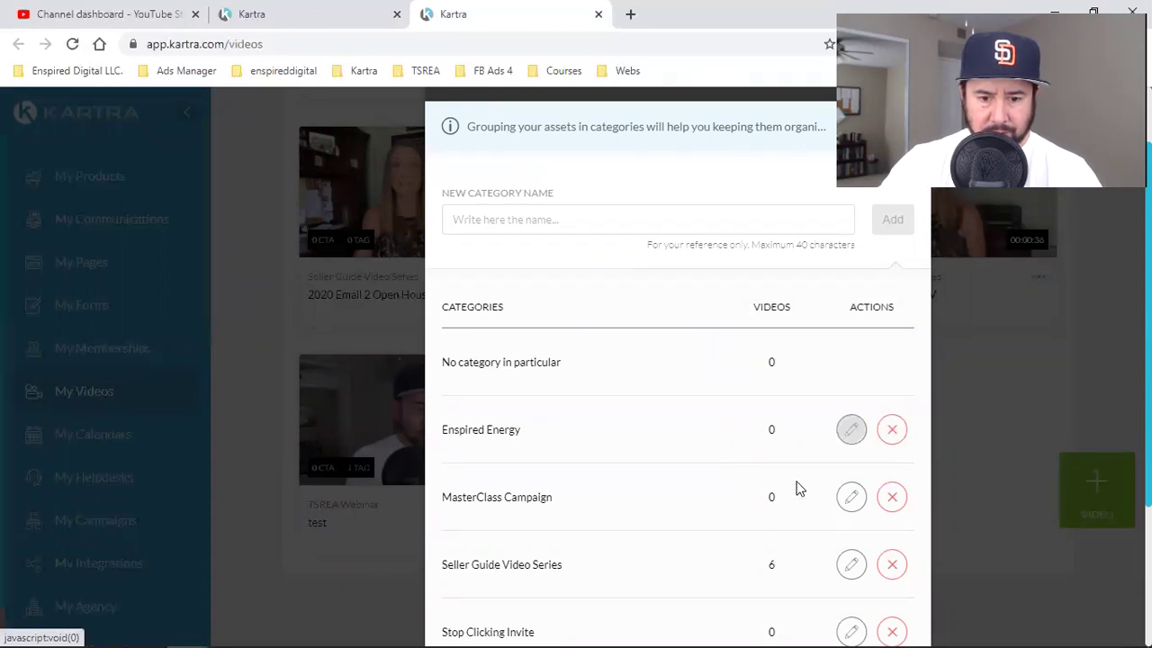
pyautogui.click(889, 504)
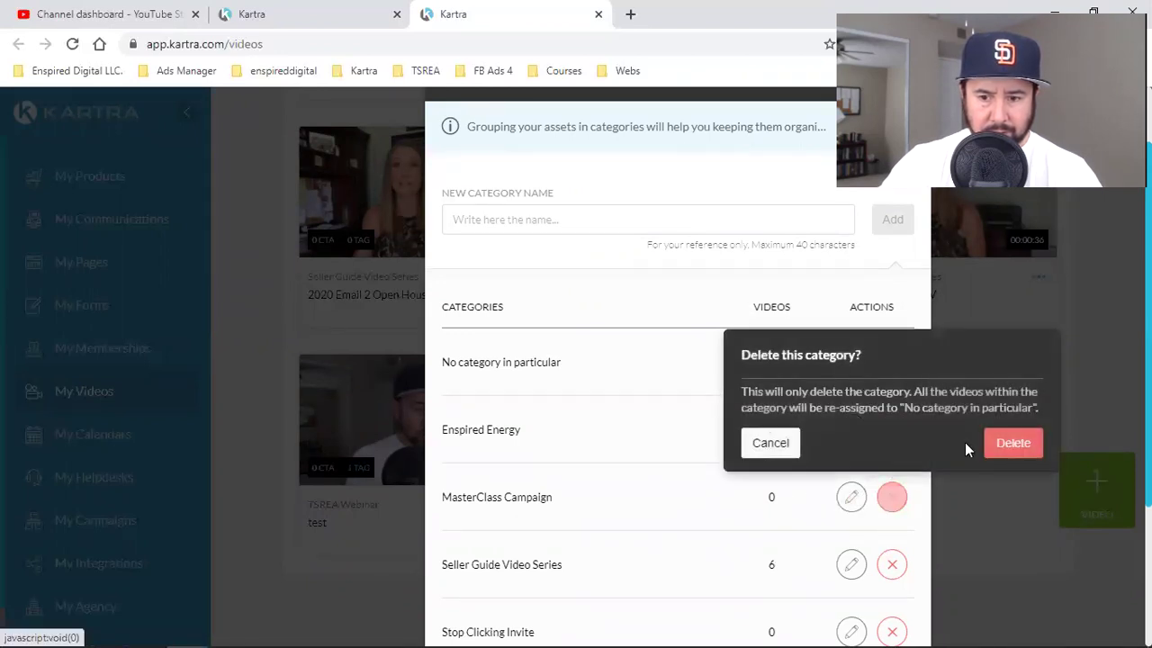
pyautogui.click(999, 442)
# Rename the TSREA Webinar category to "TSREA Training Course"
pyautogui.scroll(-3, 781, 518)
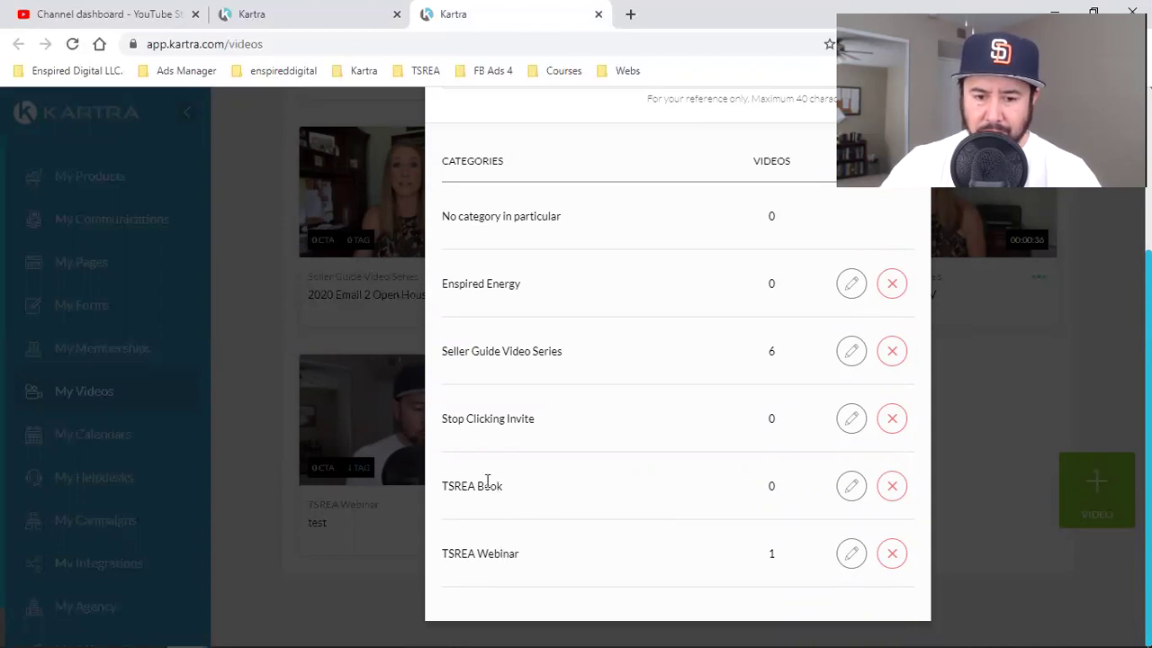
pyautogui.scroll(1, 590, 517)
pyautogui.scroll(-1, 591, 518)
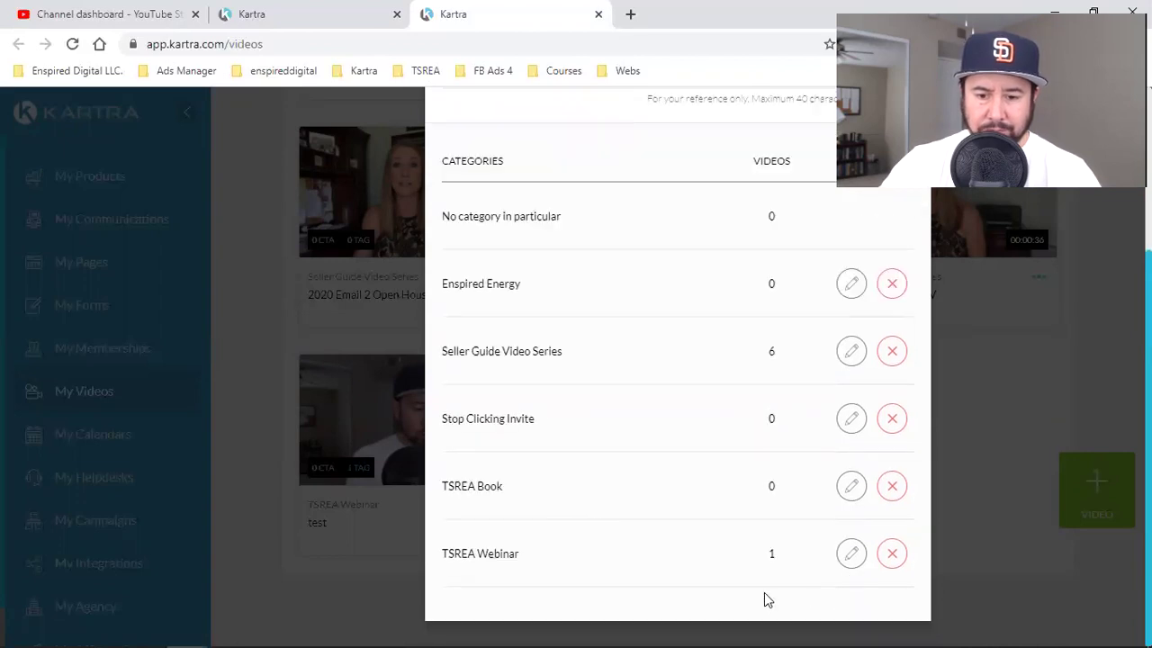
pyautogui.click(846, 558)
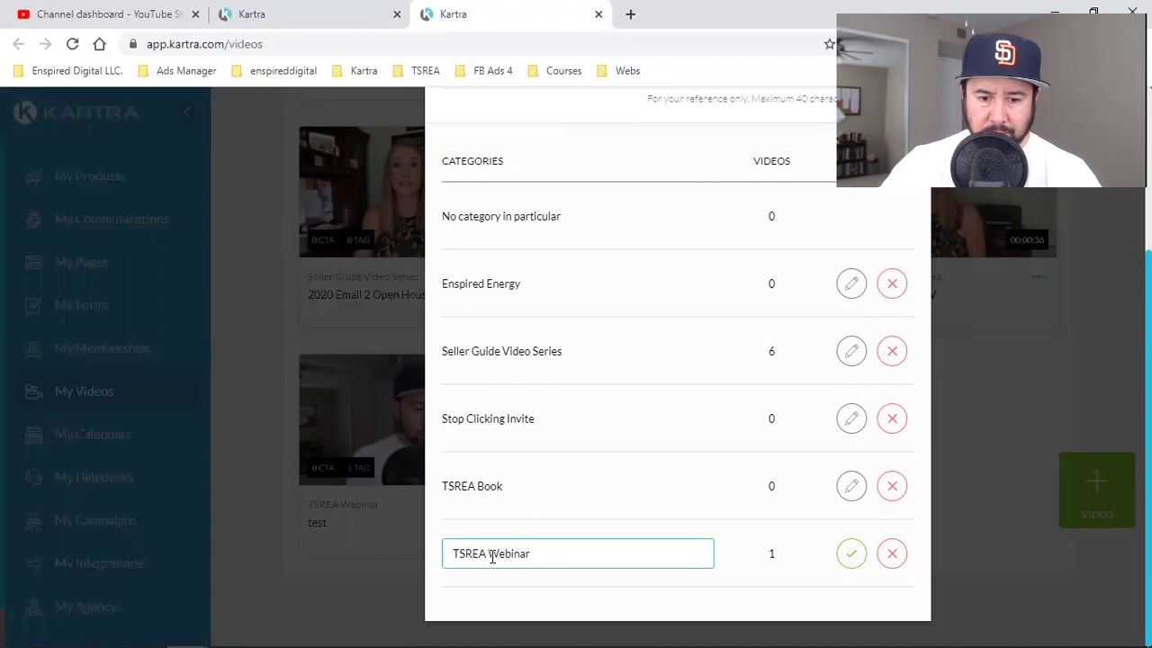
pyautogui.moveTo(491, 555); pyautogui.dragTo(602, 545)
pyautogui.write('Trai')
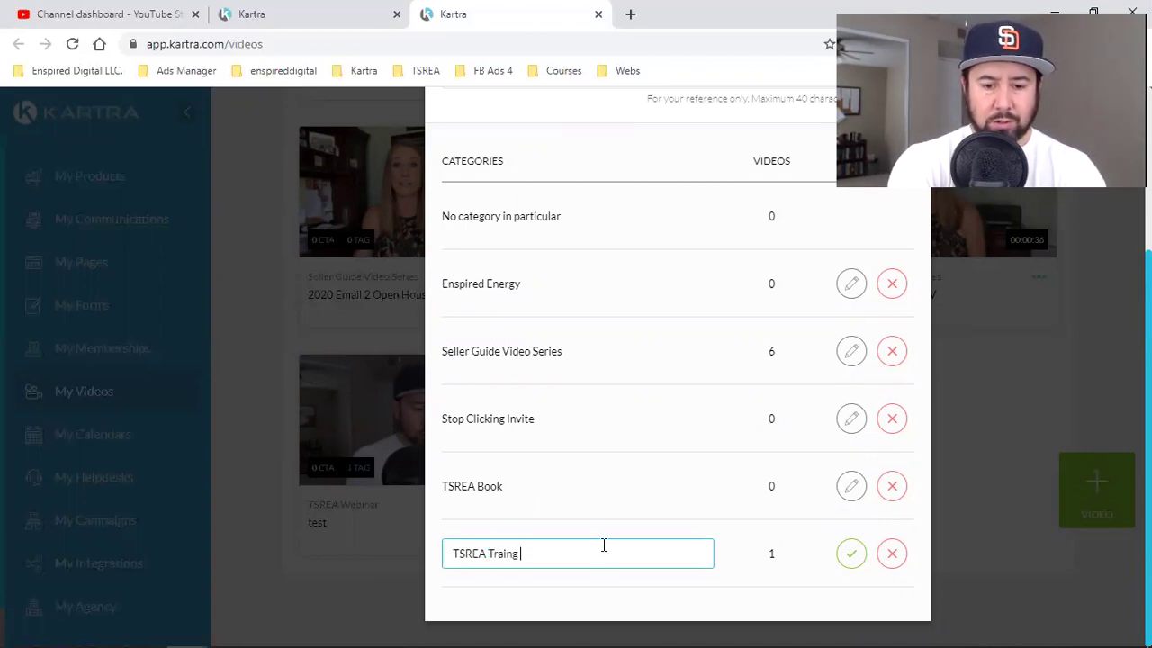
pyautogui.write('ning Course')
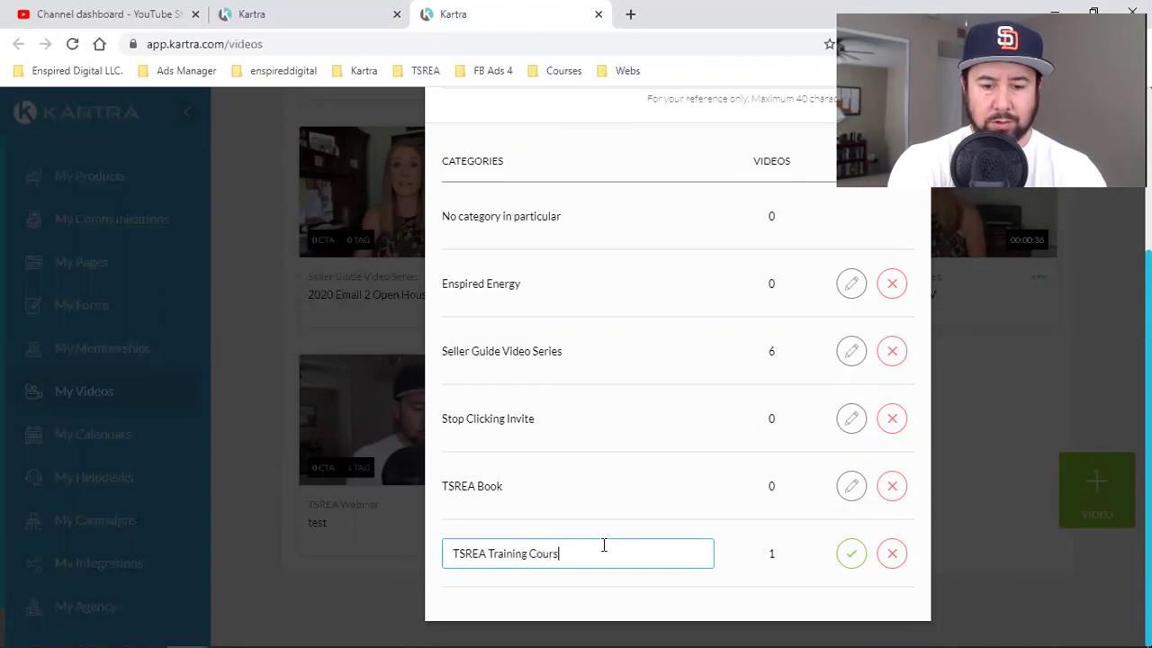
pyautogui.click(854, 554)
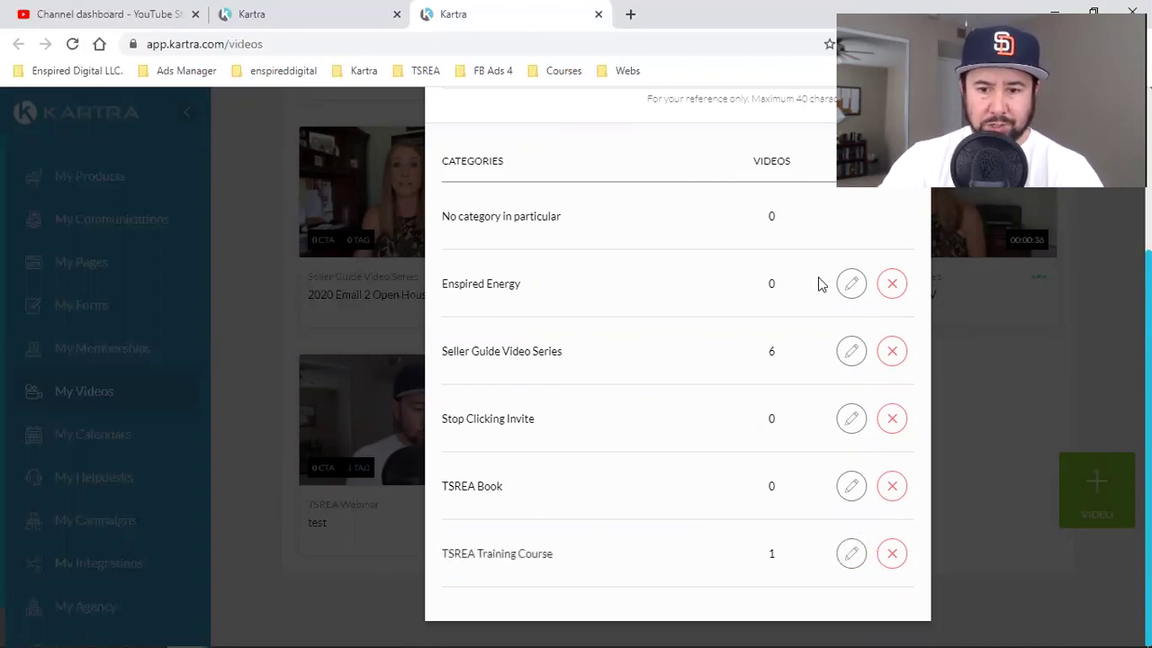
# Rename the Enspired Energy category to "Enspired Digital"
pyautogui.click(851, 283)
pyautogui.doubleClick(514, 286)
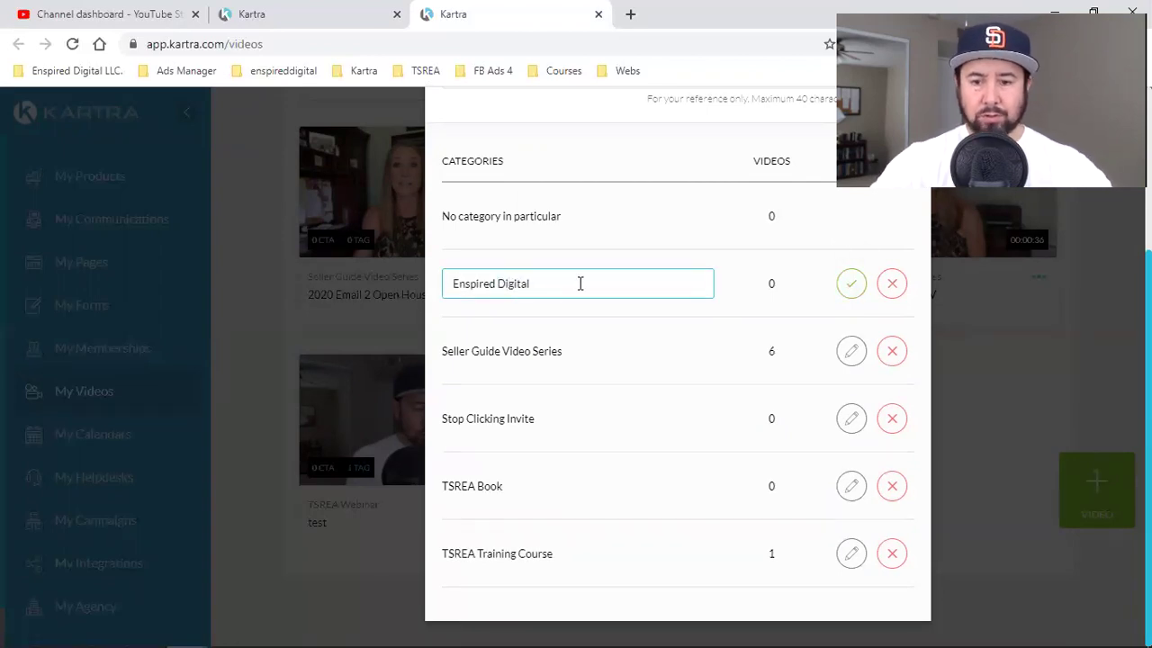
pyautogui.click(853, 285)
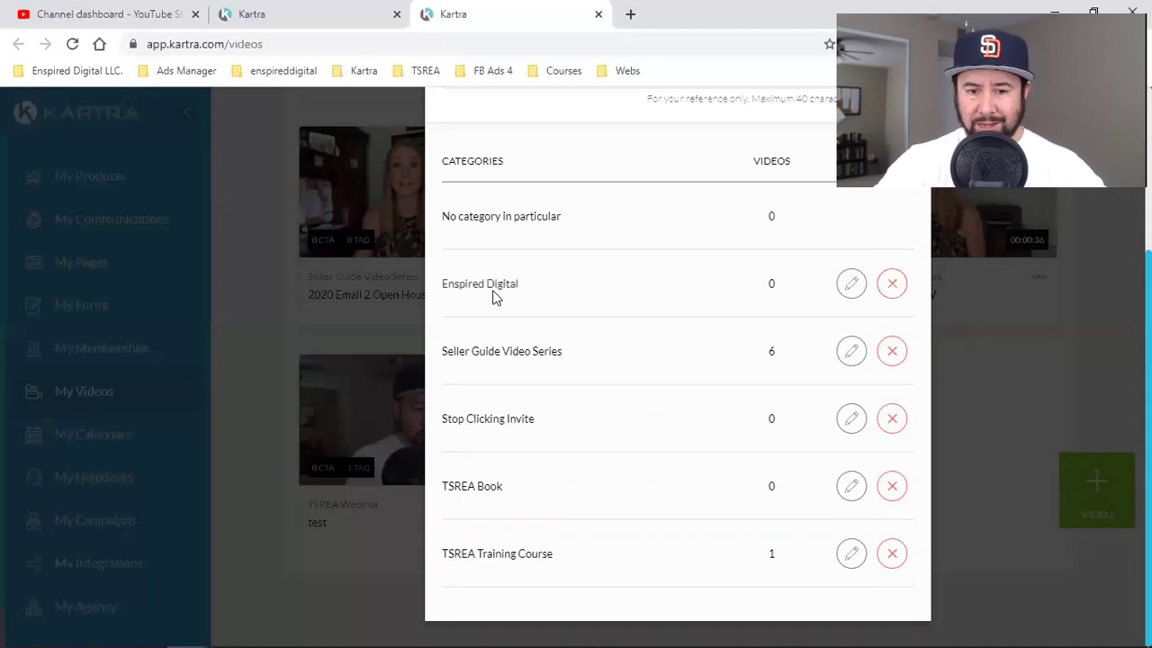
# Close the category manager and assign the new video to the Enspired Digital category, continuing to its configuration page
pyautogui.scroll(3, 608, 324)
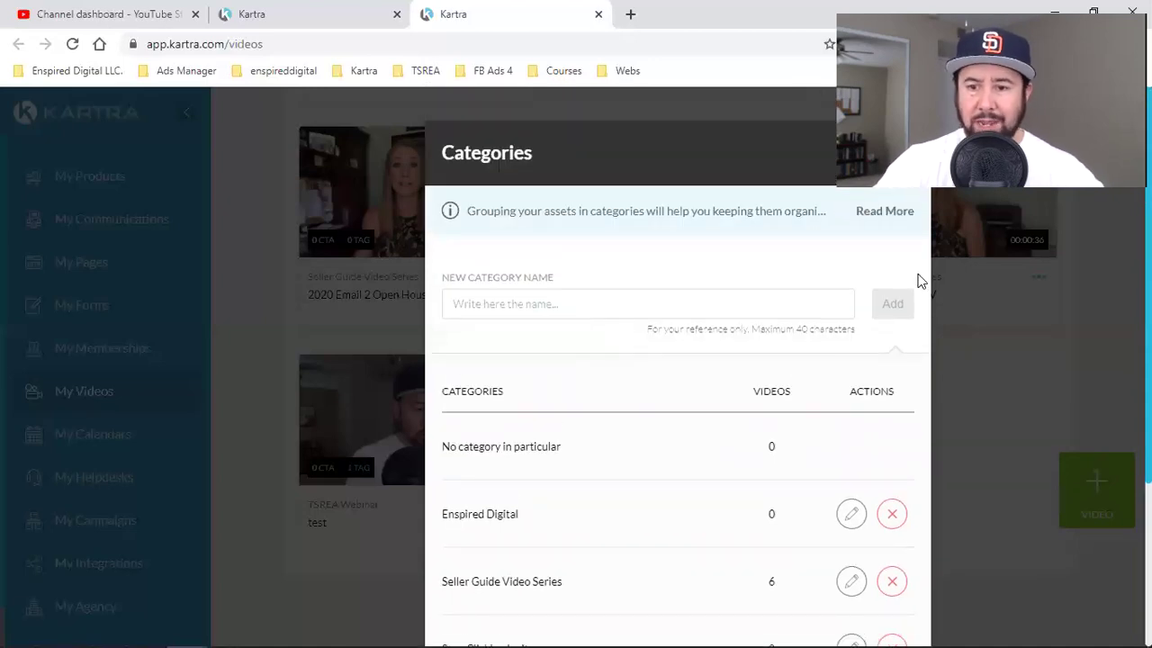
pyautogui.click(886, 167)
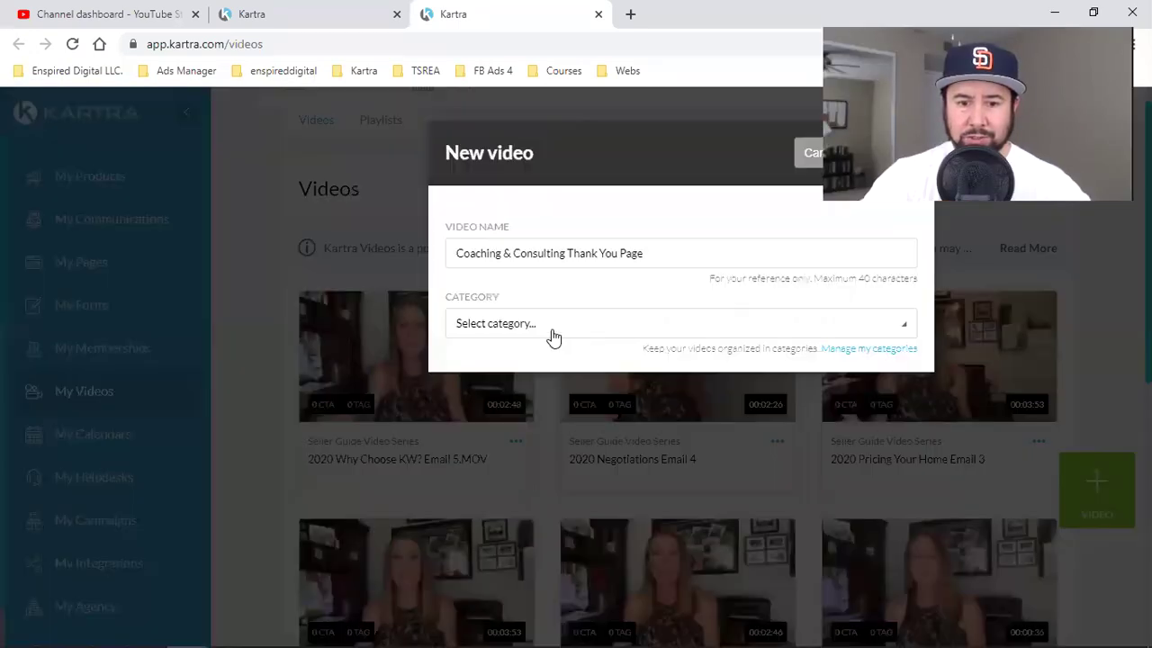
pyautogui.click(558, 328)
pyautogui.click(519, 419)
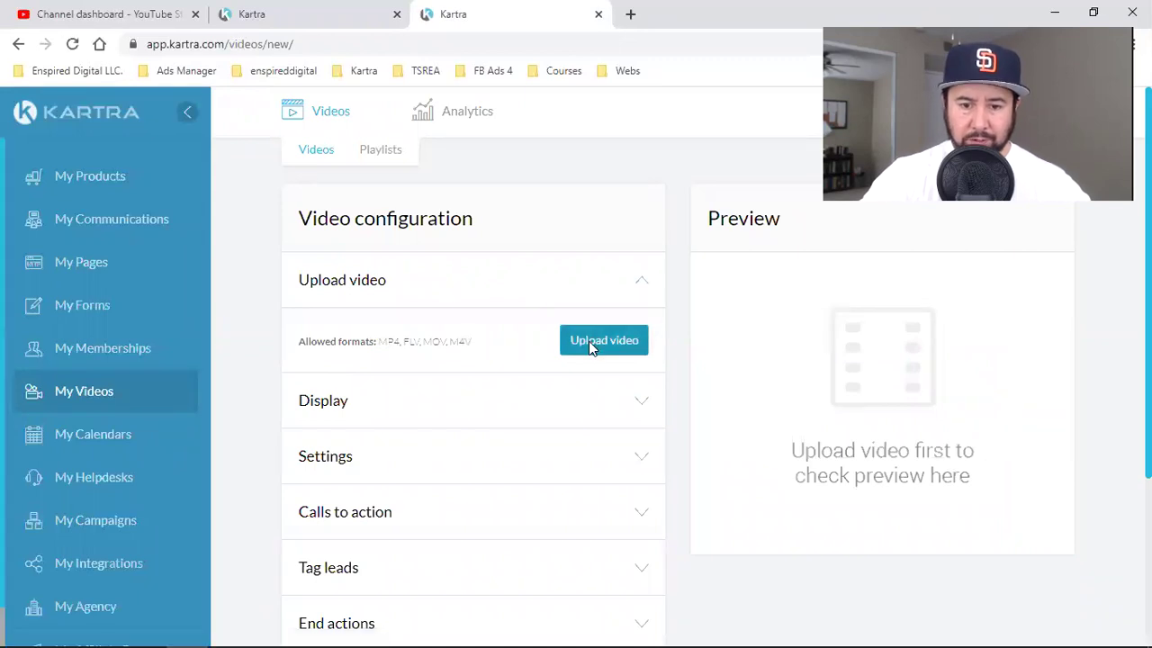
# Upload the video file "COACHING & CONSULTING THANK YOU FOR PURCHASING" from the Desktop folder
pyautogui.click(588, 341)
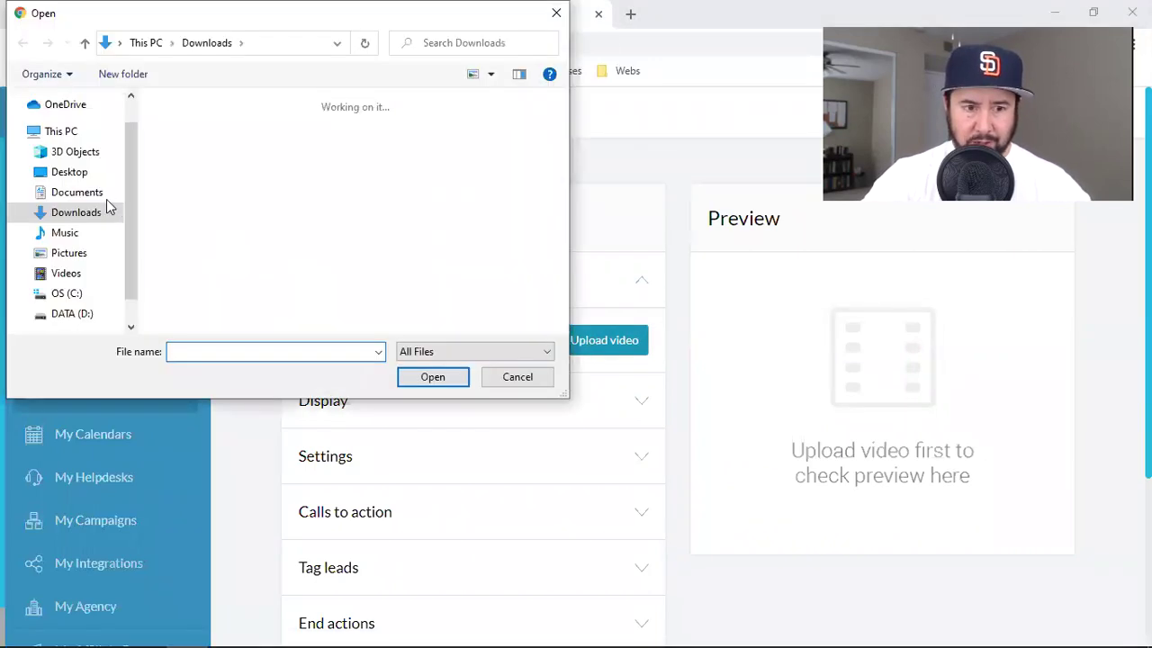
pyautogui.click(69, 172)
pyautogui.click(198, 166)
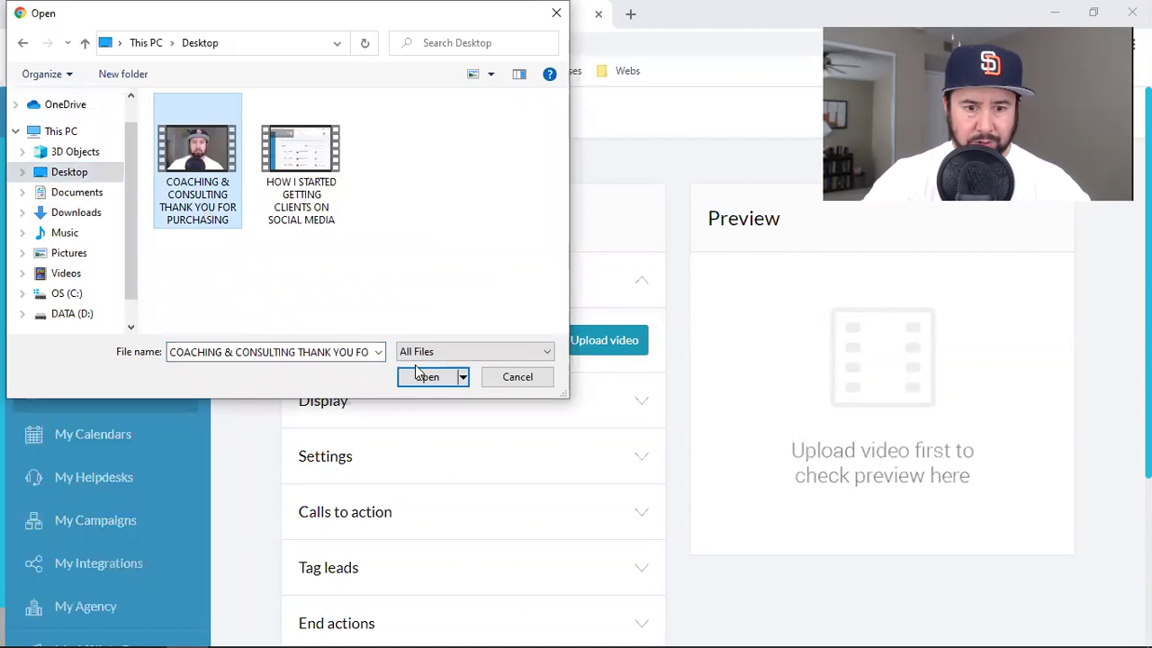
pyautogui.click(425, 376)
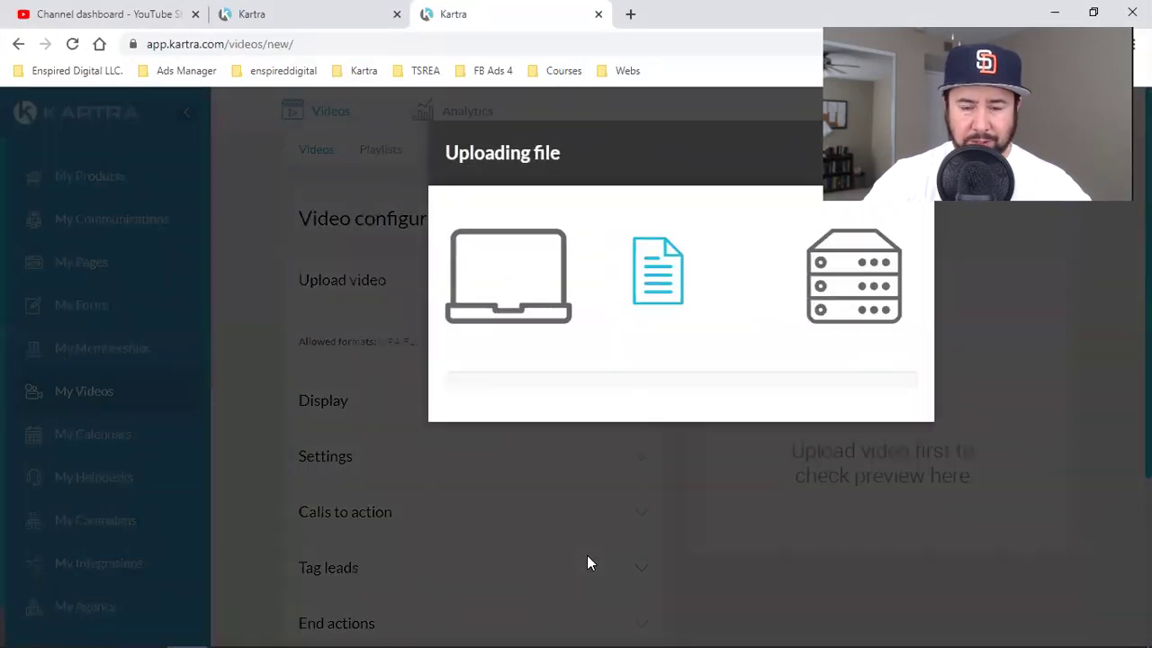
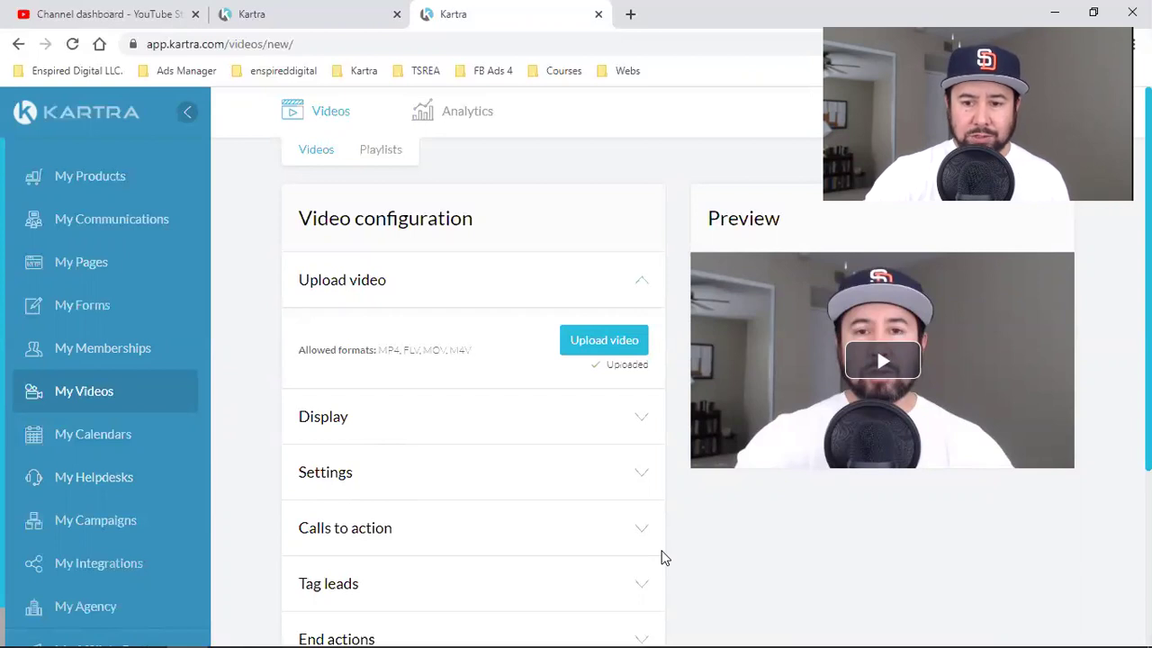
# Check the uploaded video's display and dimension options, and open its player settings
pyautogui.click(643, 421)
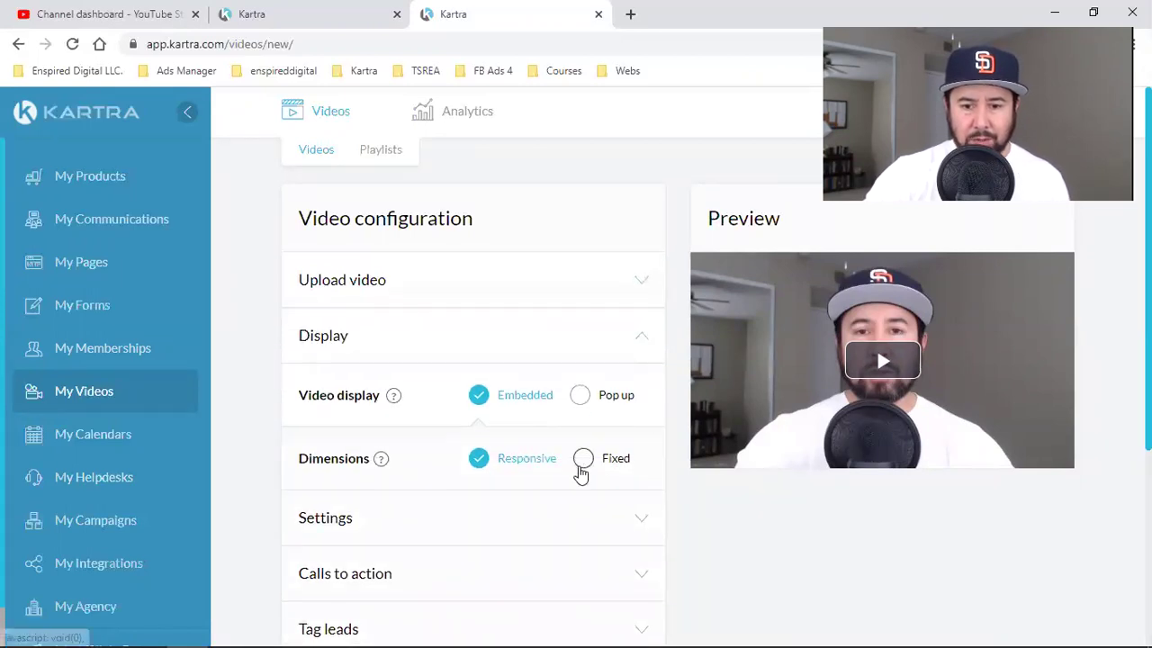
pyautogui.click(645, 524)
pyautogui.scroll(-1, 646, 527)
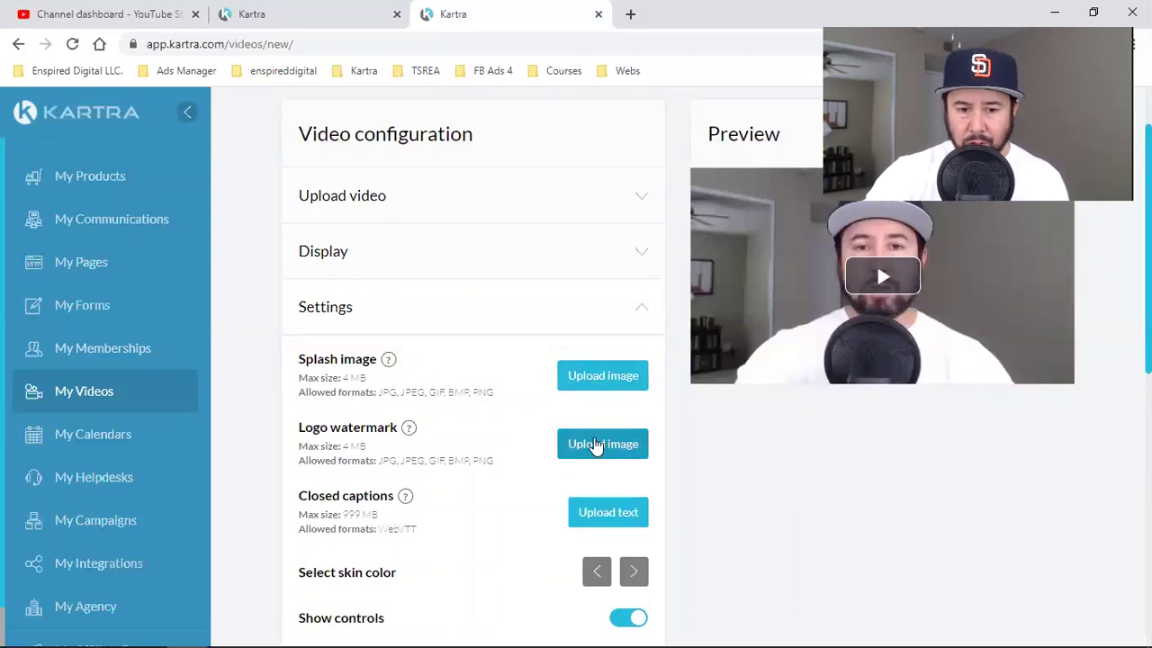
pyautogui.scroll(-1, 594, 445)
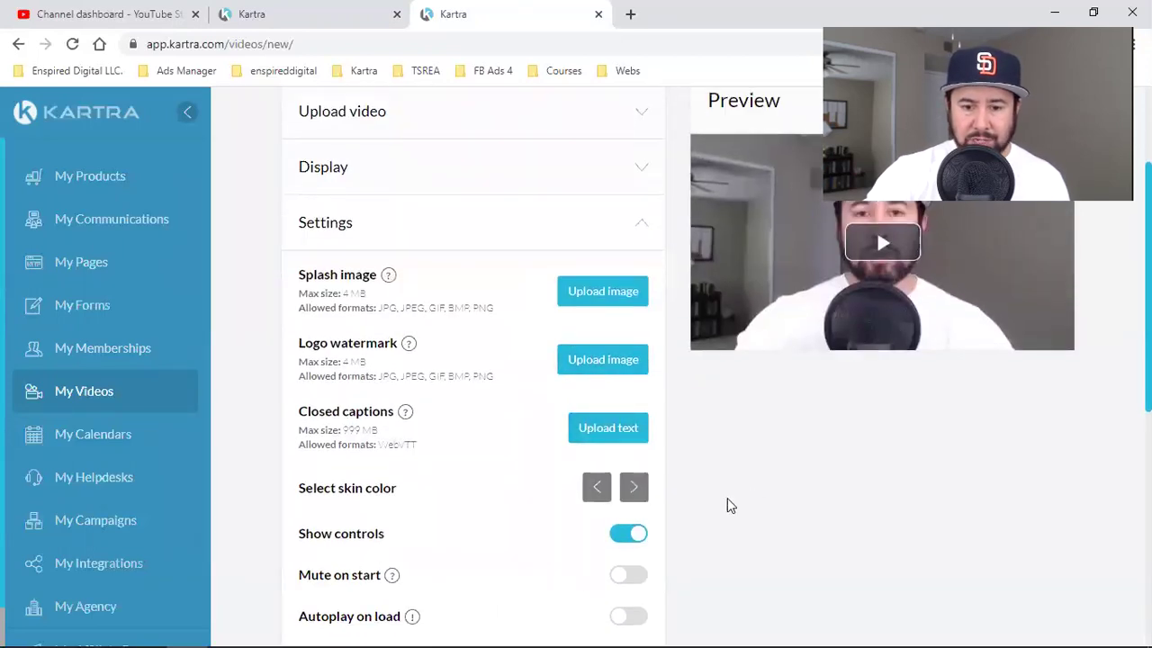
# Cycle through the player skin colors in the preview and return to the white-outlined rounded play button skin
pyautogui.click(634, 487)
pyautogui.click(633, 488)
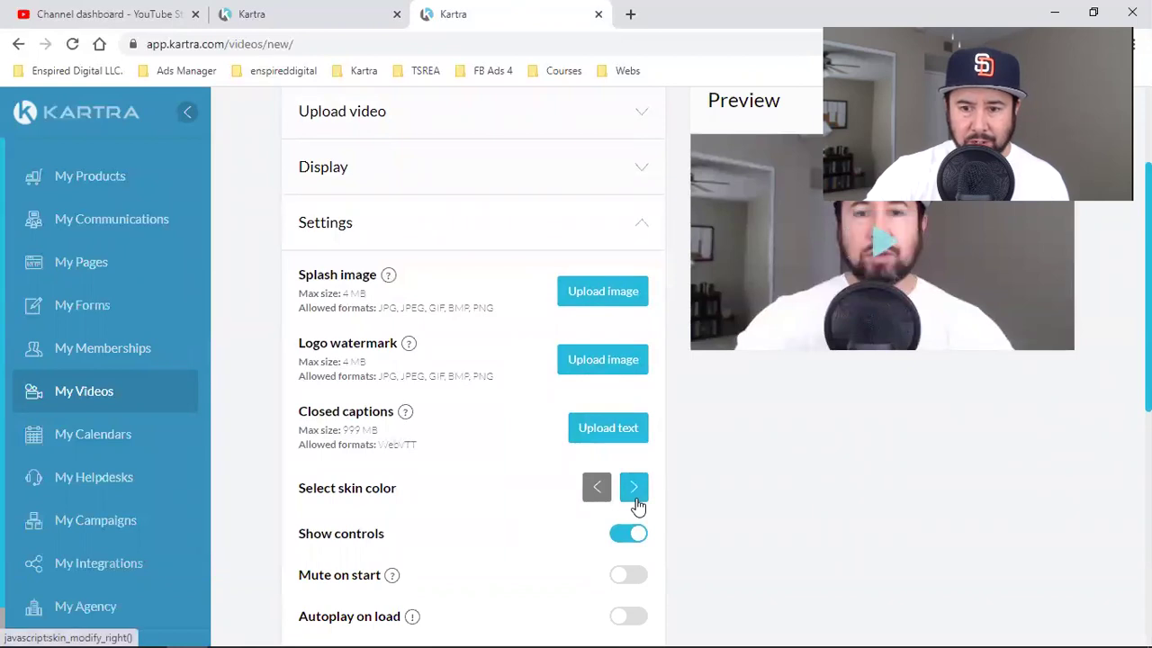
pyautogui.click(636, 503)
pyautogui.click(636, 504)
pyautogui.click(636, 504)
pyautogui.click(636, 504)
pyautogui.click(637, 504)
pyautogui.click(637, 503)
pyautogui.click(636, 504)
pyautogui.click(636, 504)
pyautogui.click(637, 504)
pyautogui.click(636, 504)
pyautogui.click(637, 503)
pyautogui.click(637, 504)
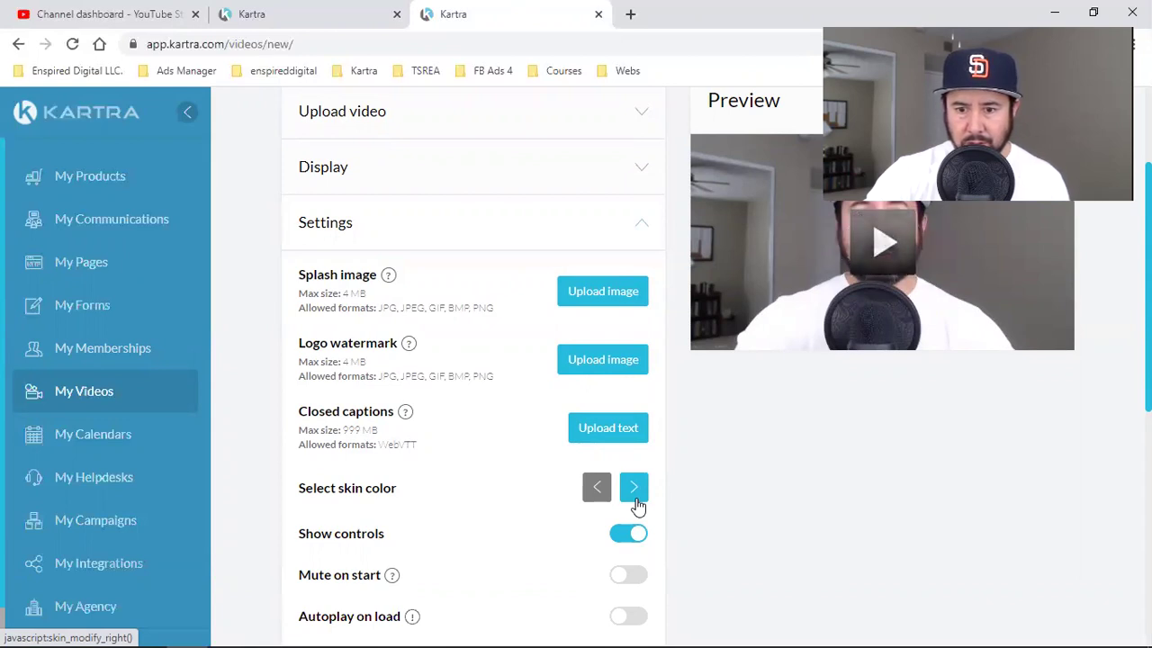
pyautogui.click(636, 504)
pyautogui.click(636, 504)
pyautogui.click(636, 504)
pyautogui.click(636, 504)
pyautogui.click(636, 504)
pyautogui.click(637, 504)
pyautogui.click(636, 504)
pyautogui.click(636, 504)
pyautogui.click(634, 487)
pyautogui.click(634, 487)
pyautogui.click(633, 487)
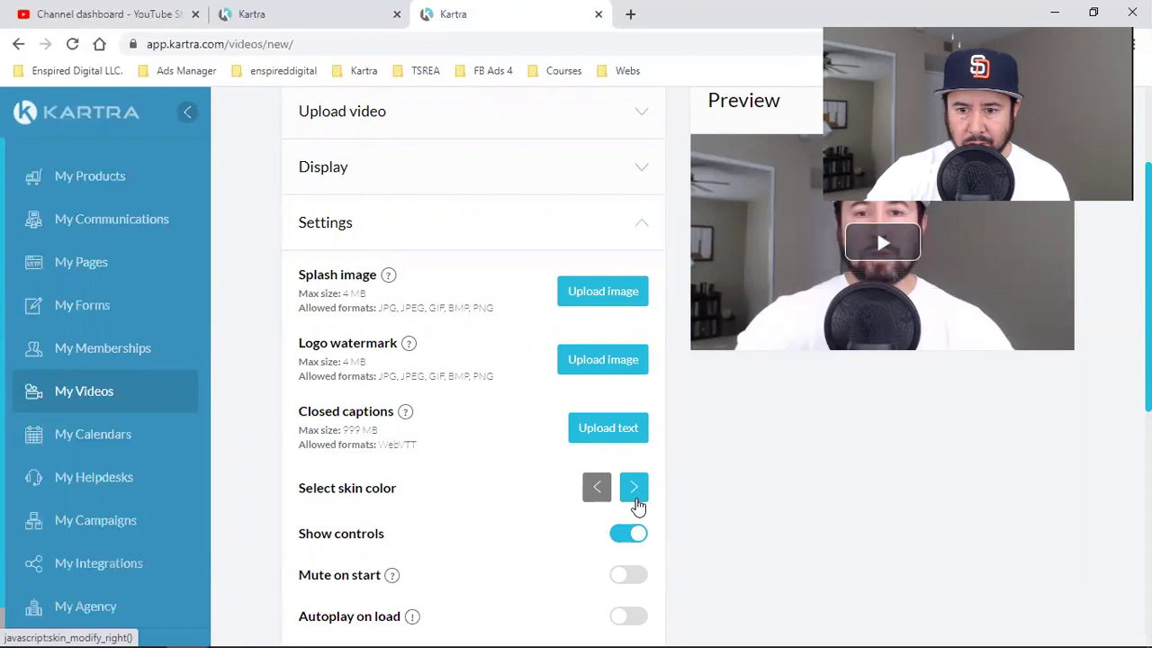
pyautogui.click(636, 504)
pyautogui.click(637, 504)
pyautogui.click(636, 504)
pyautogui.click(636, 504)
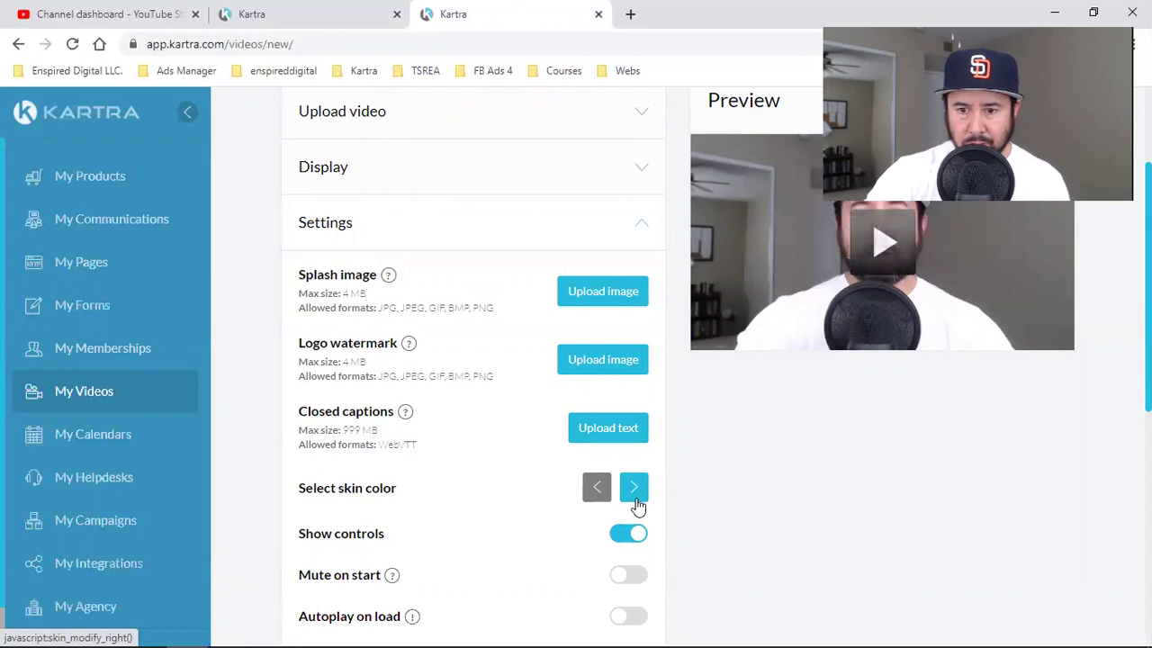
pyautogui.click(594, 490)
pyautogui.click(594, 490)
pyautogui.click(593, 491)
pyautogui.click(594, 490)
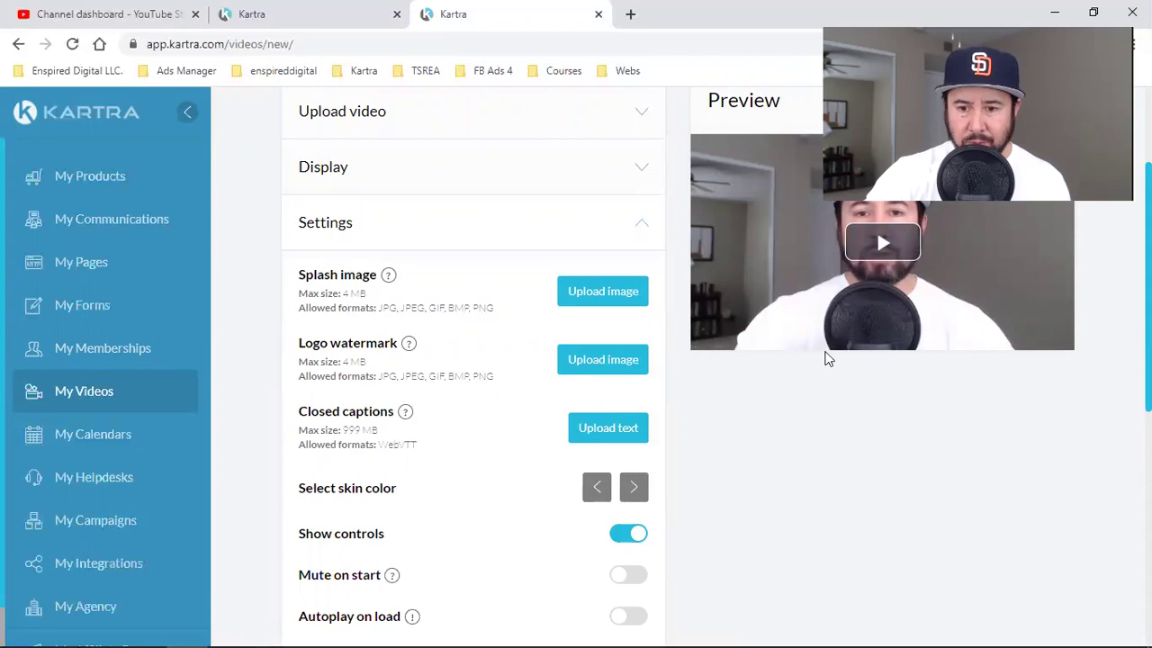
# Turn on autoplay on load for the video
pyautogui.scroll(-1, 620, 427)
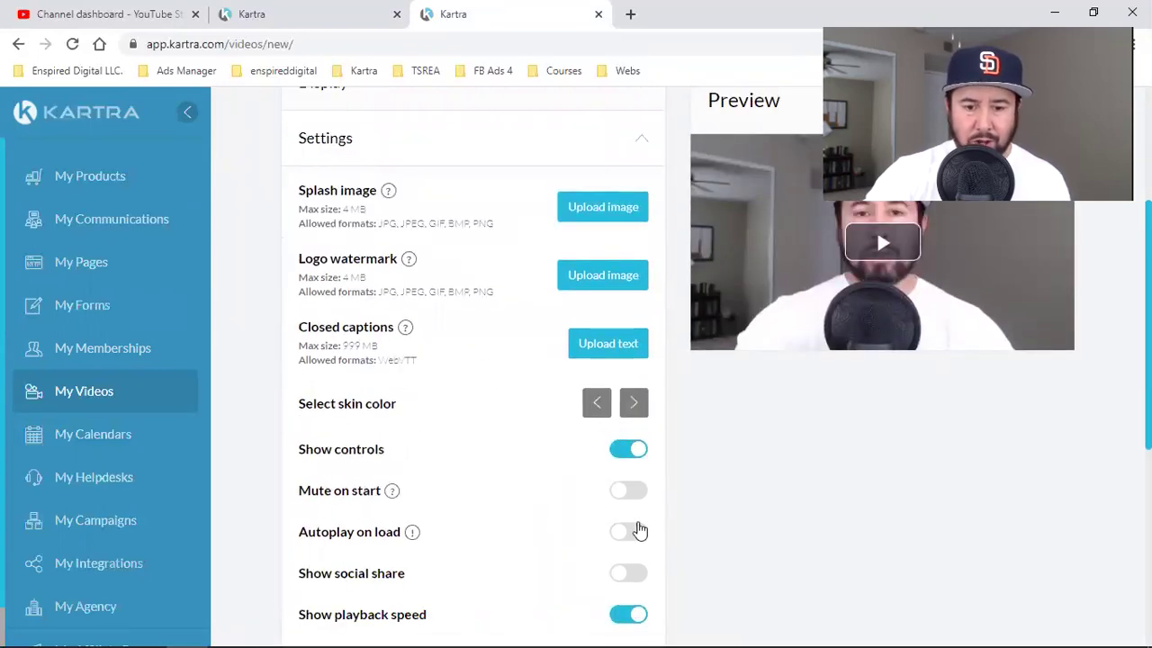
pyautogui.click(632, 531)
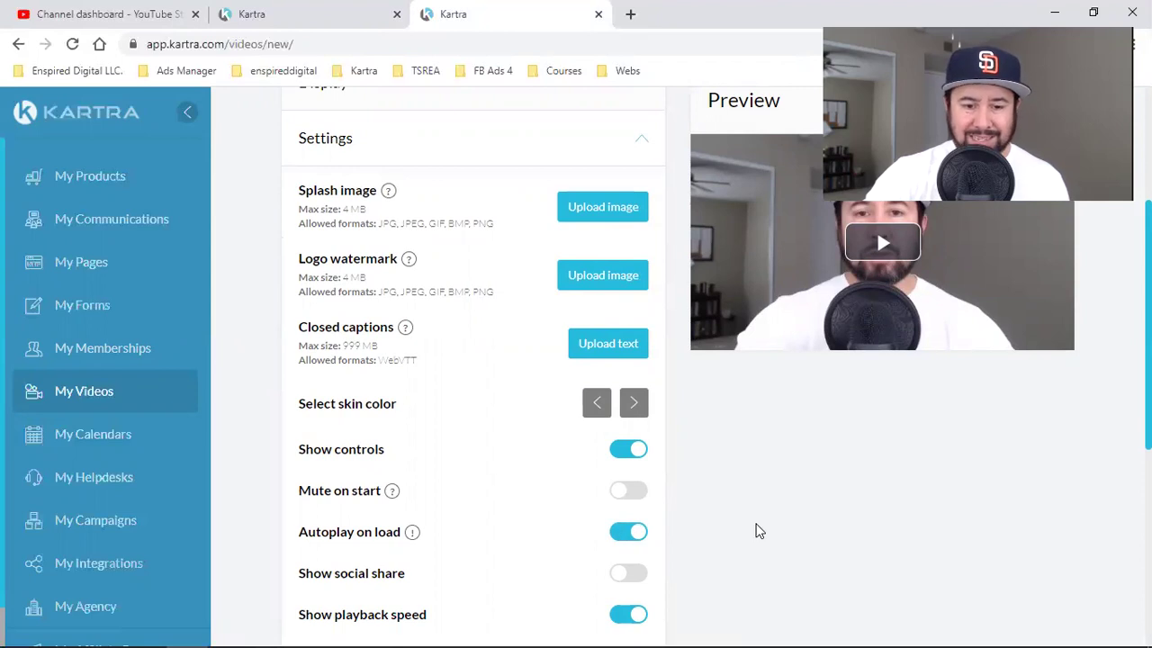
# Review the remaining player settings and the call-to-action options for the video
pyautogui.scroll(-2, 756, 531)
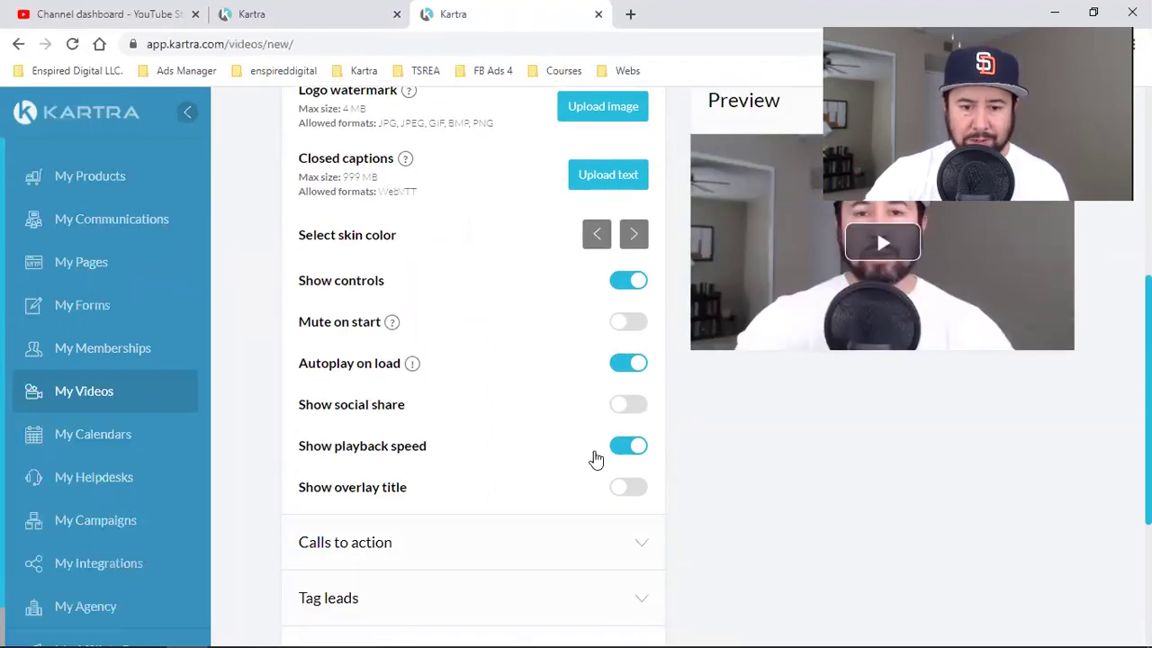
pyautogui.scroll(-1, 720, 482)
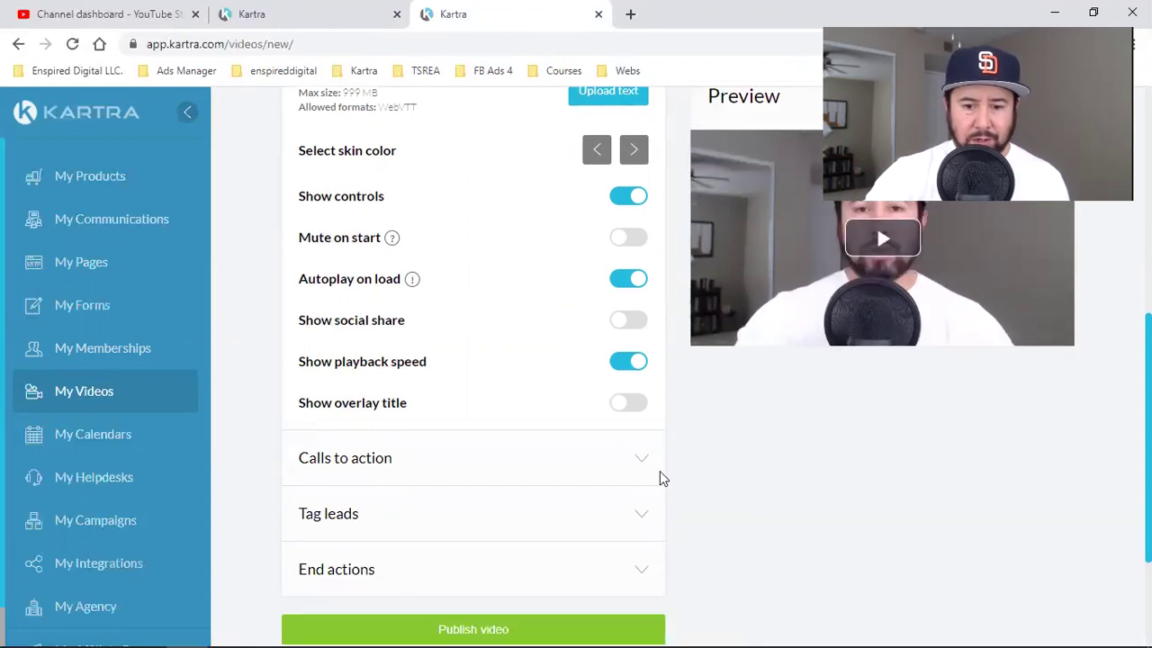
pyautogui.click(646, 464)
pyautogui.scroll(-1, 644, 485)
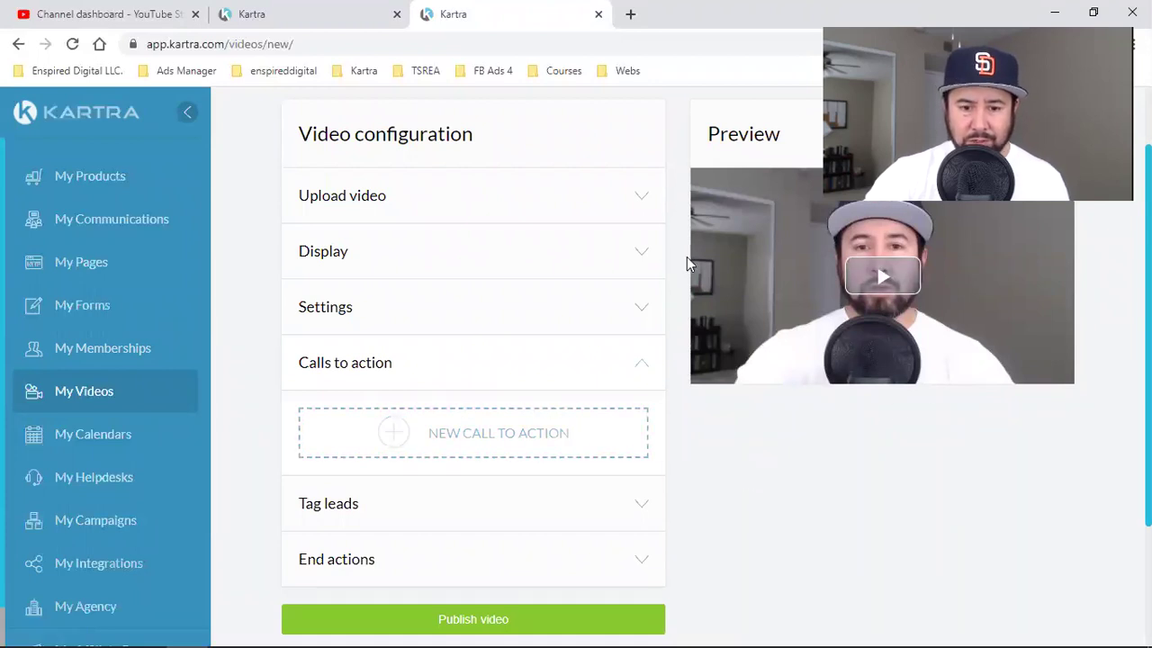
# Start a new lead tag for when a lead visits the video page, choosing the FB Ads 4 Beginners category
pyautogui.click(644, 518)
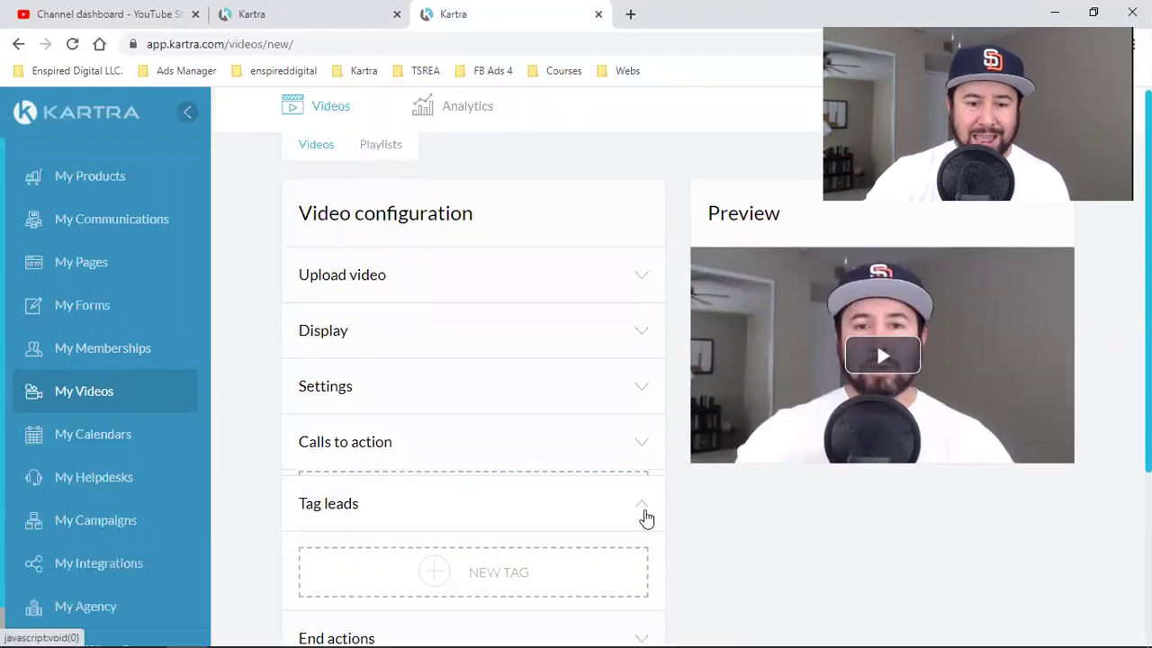
pyautogui.scroll(-2, 560, 434)
pyautogui.click(491, 409)
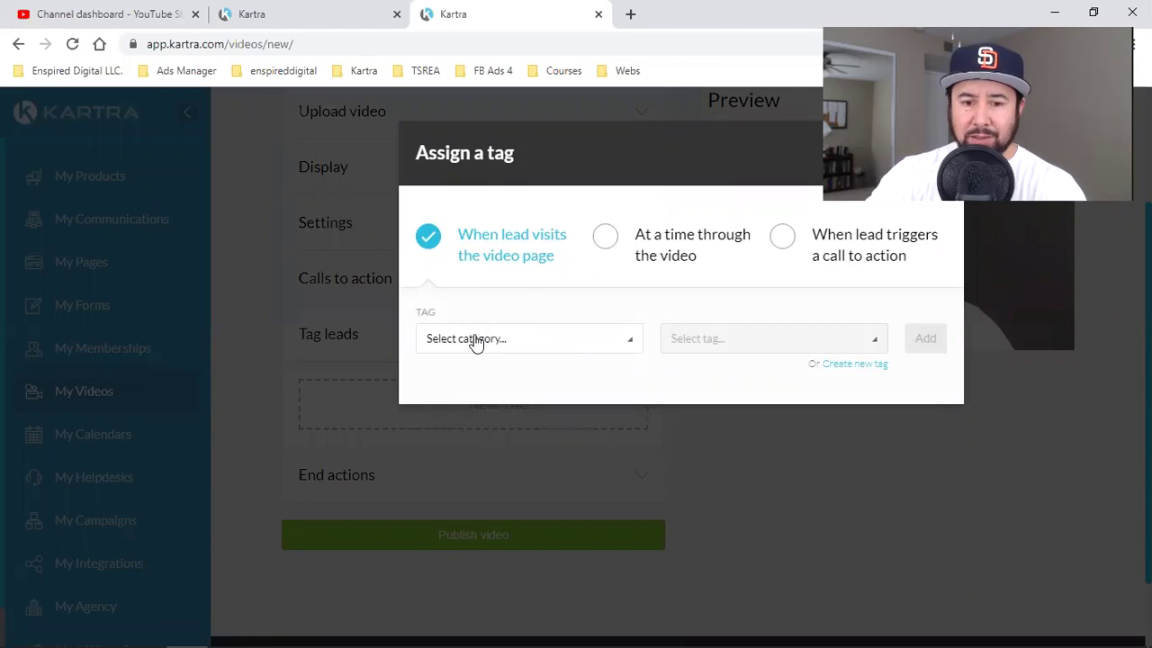
pyautogui.click(473, 340)
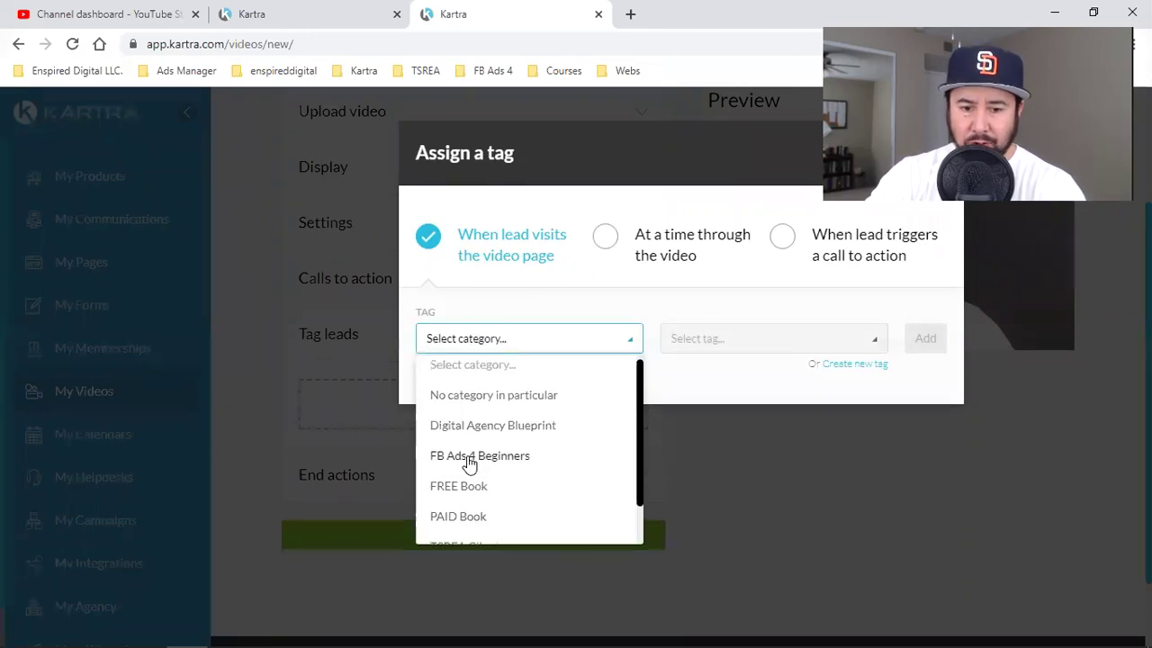
pyautogui.scroll(-1, 499, 472)
pyautogui.scroll(1, 519, 491)
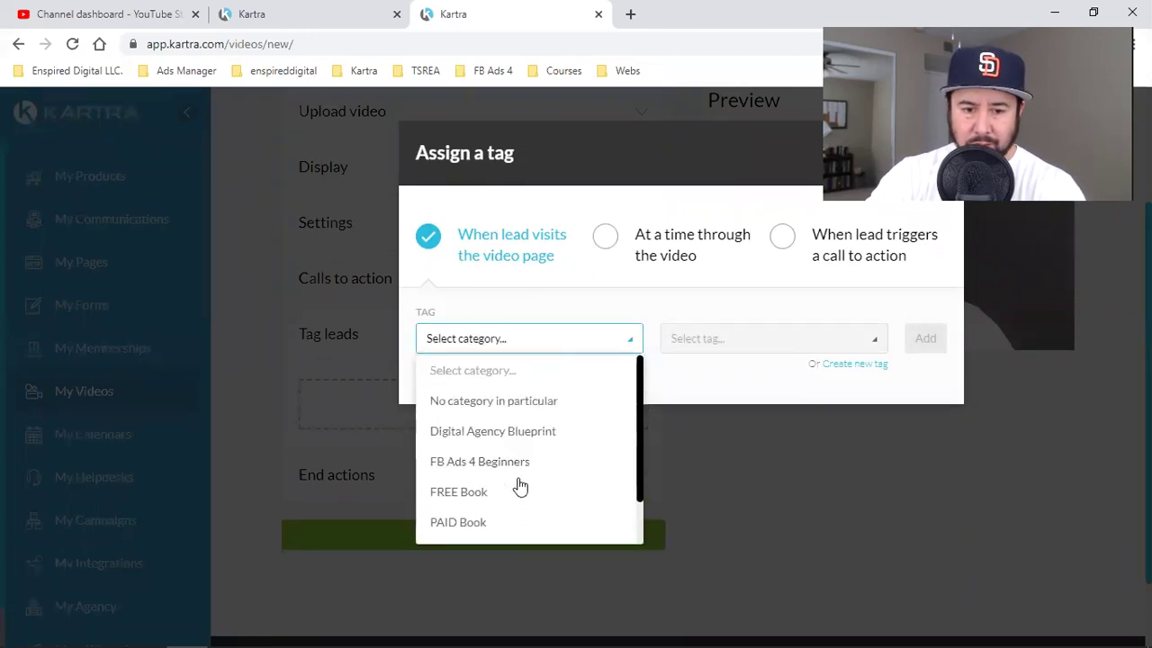
pyautogui.scroll(-1, 584, 470)
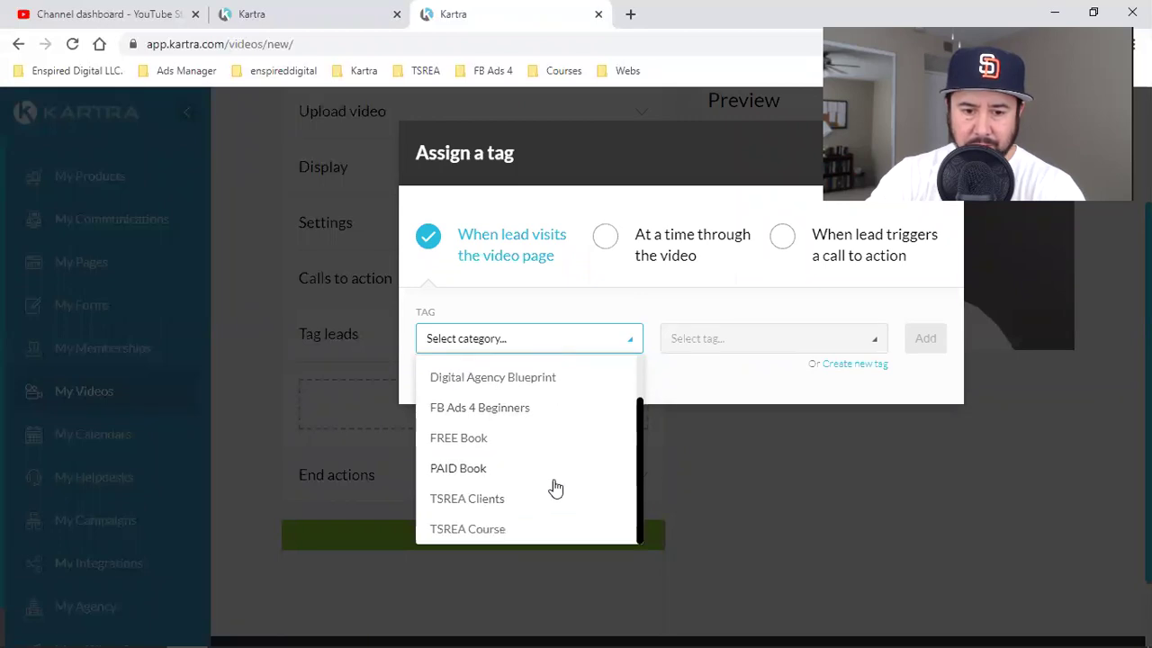
pyautogui.scroll(2, 551, 485)
pyautogui.scroll(-1, 507, 473)
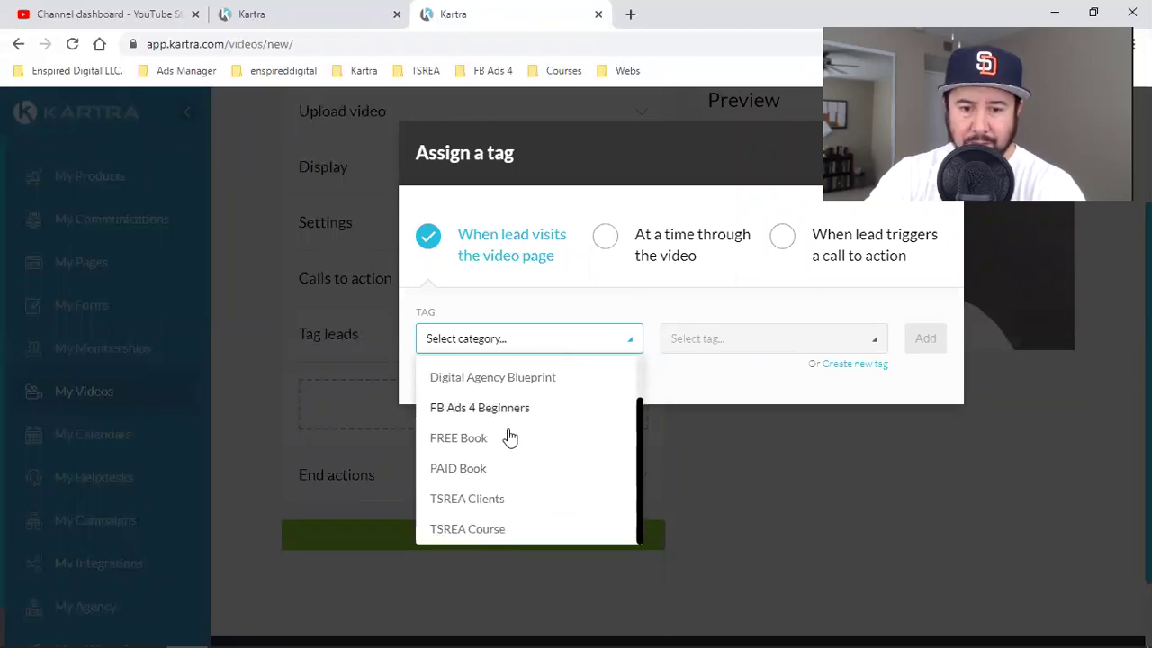
pyautogui.click(514, 411)
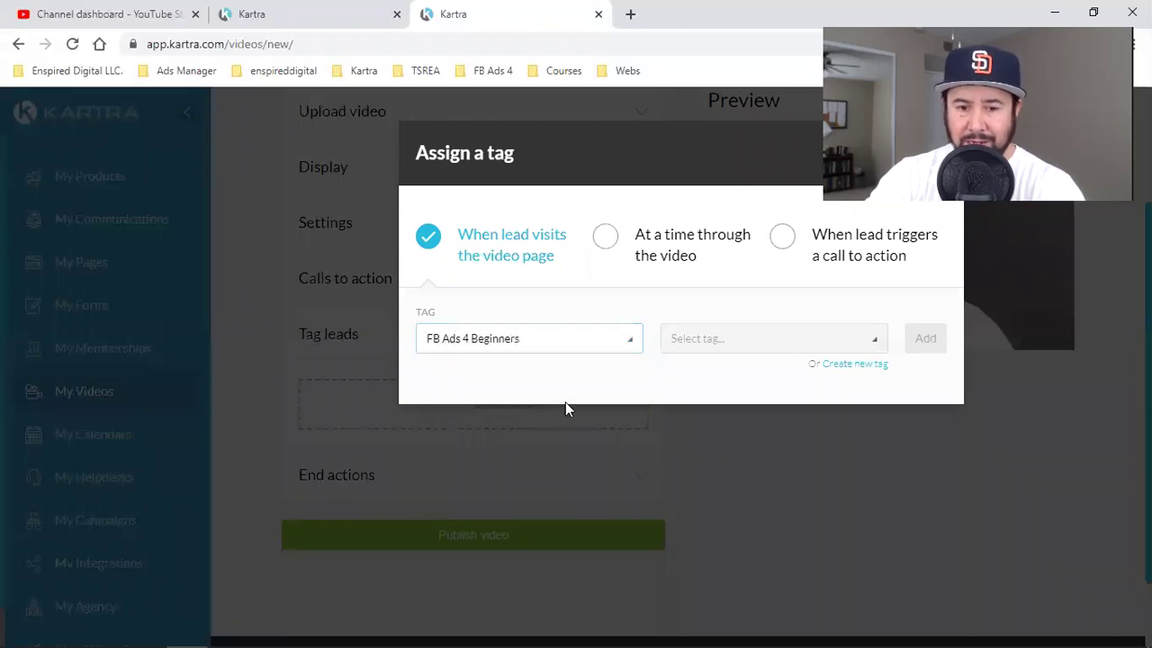
# Try the FB Ads 4 Didnt Finish Webclass tag with the time-through-the-video trigger, and discard the assignment
pyautogui.click(764, 347)
pyautogui.click(700, 432)
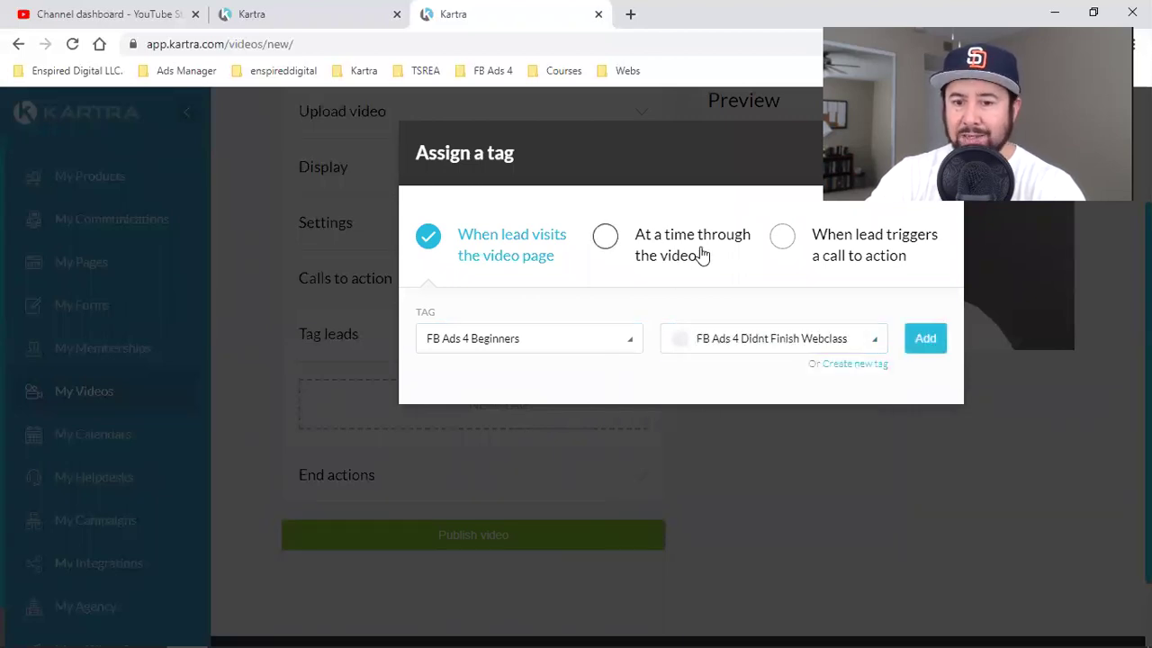
pyautogui.click(667, 258)
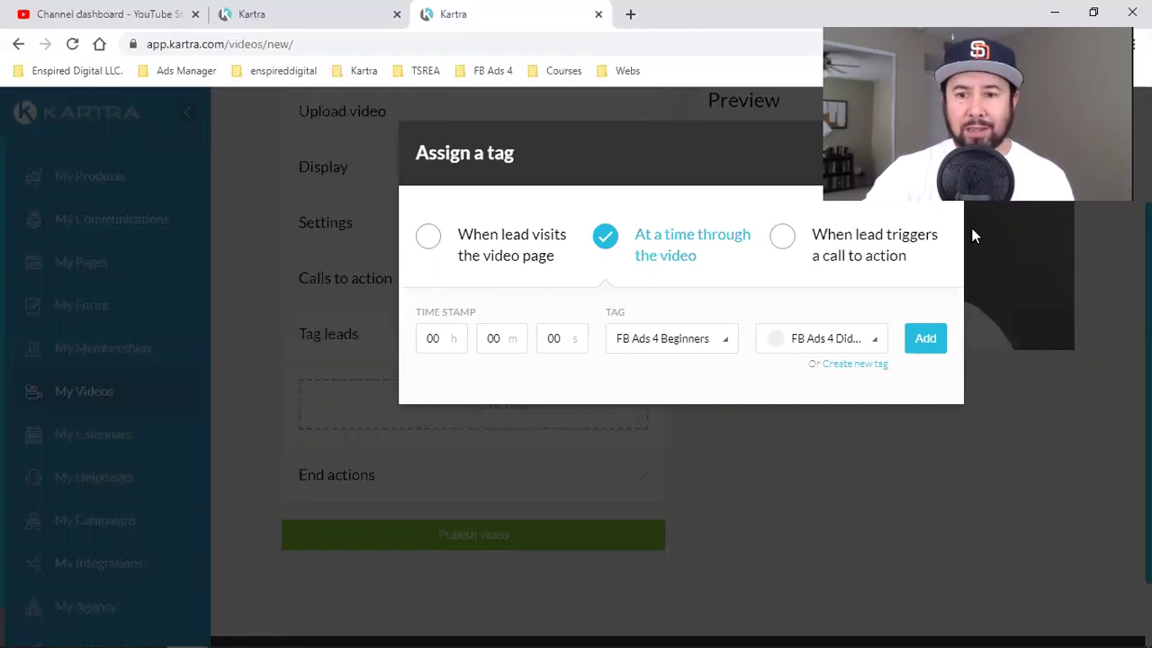
pyautogui.click(953, 102)
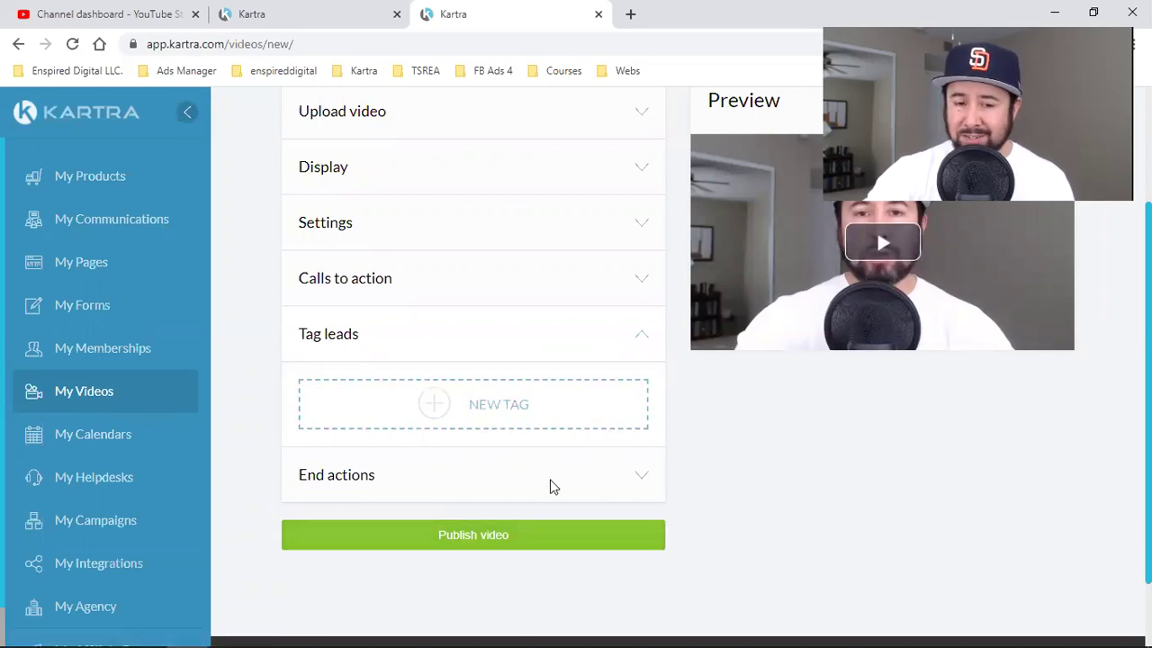
# Publish the video and open the Coaching & Consulting Order Complete page for editing
pyautogui.click(478, 543)
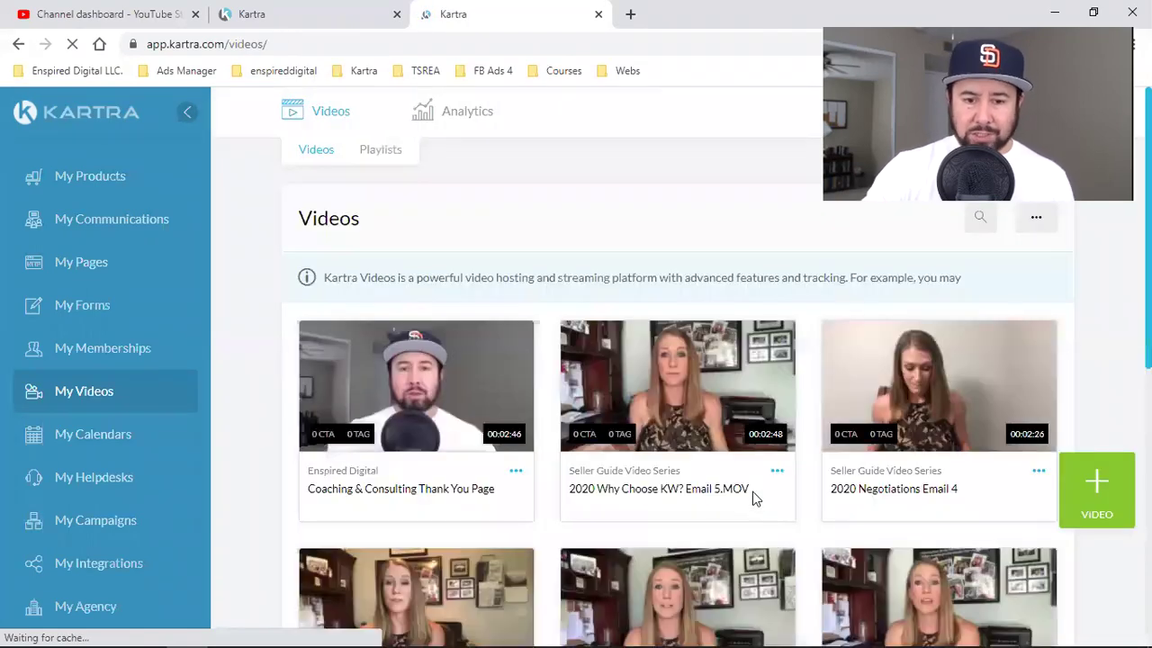
pyautogui.click(258, 11)
pyautogui.click(640, 385)
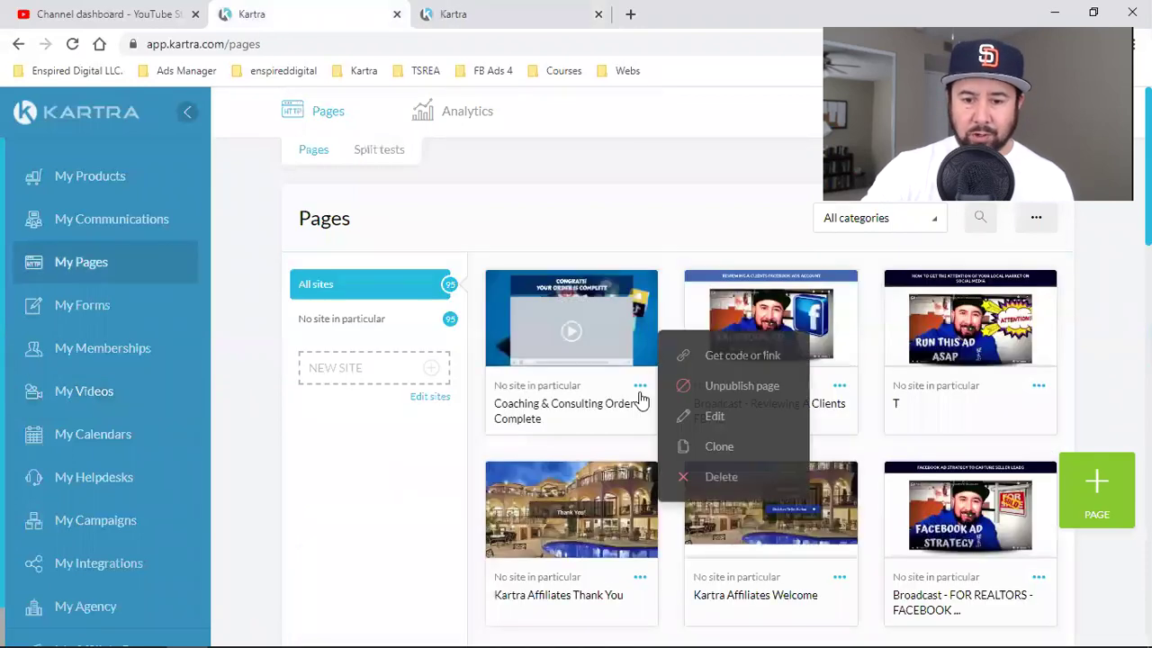
pyautogui.click(715, 416)
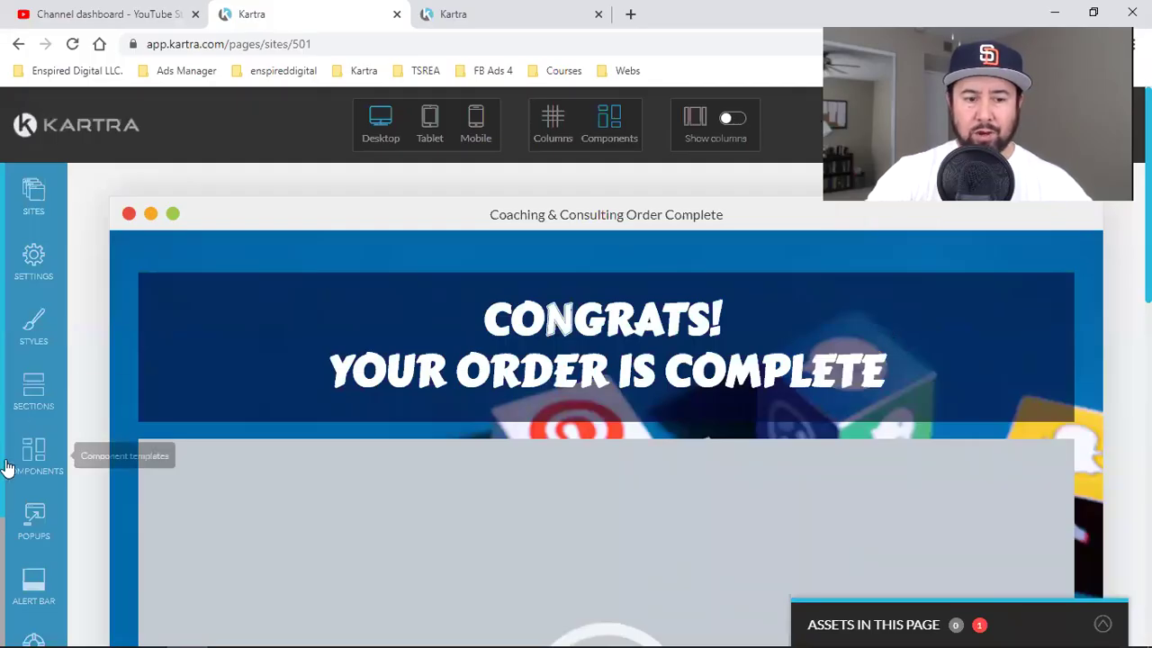
# Browse the Features and Call To Action section templates for a block suited to the page
pyautogui.click(36, 398)
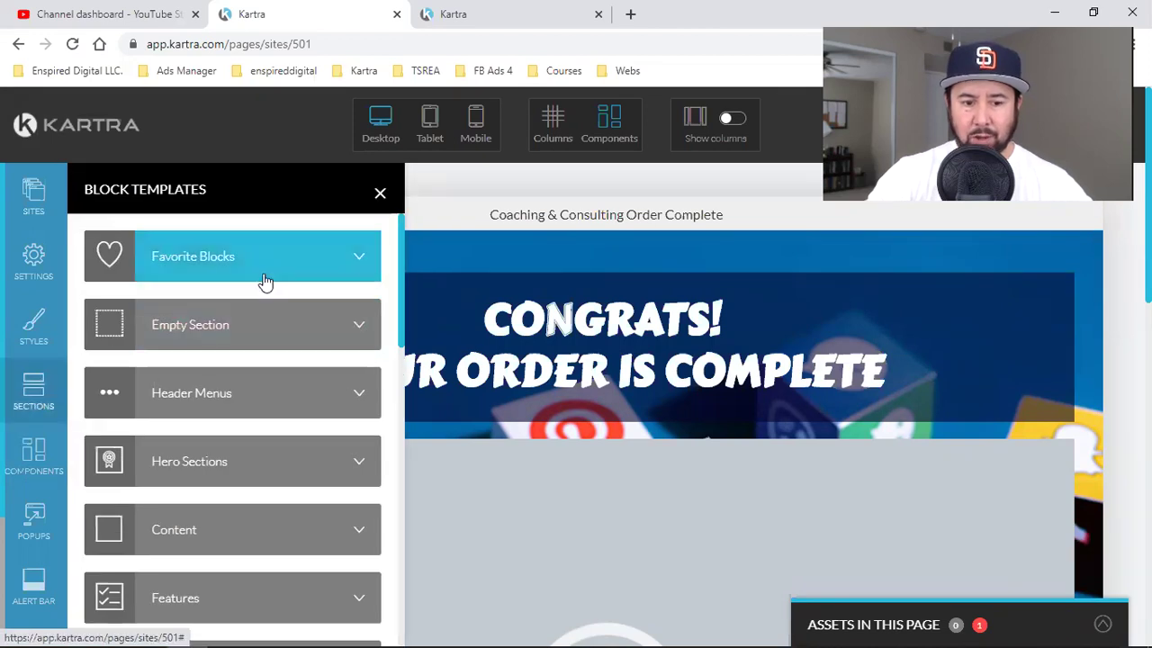
pyautogui.scroll(-3, 225, 420)
pyautogui.click(229, 428)
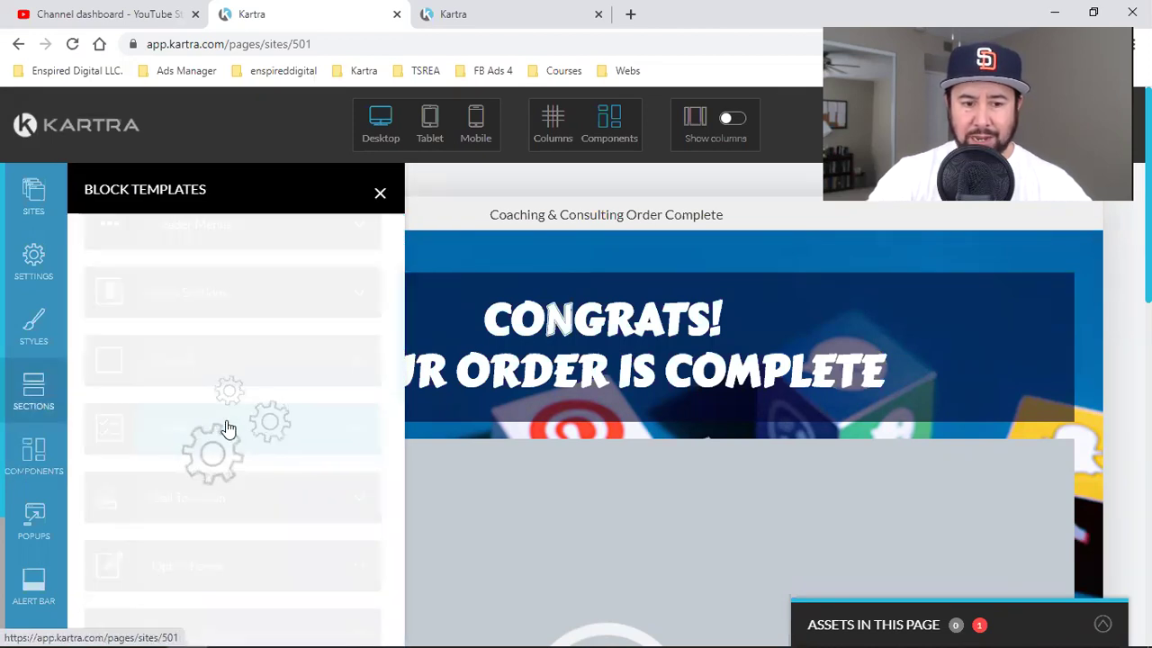
pyautogui.scroll(-1, 201, 365)
pyautogui.scroll(-6, 201, 366)
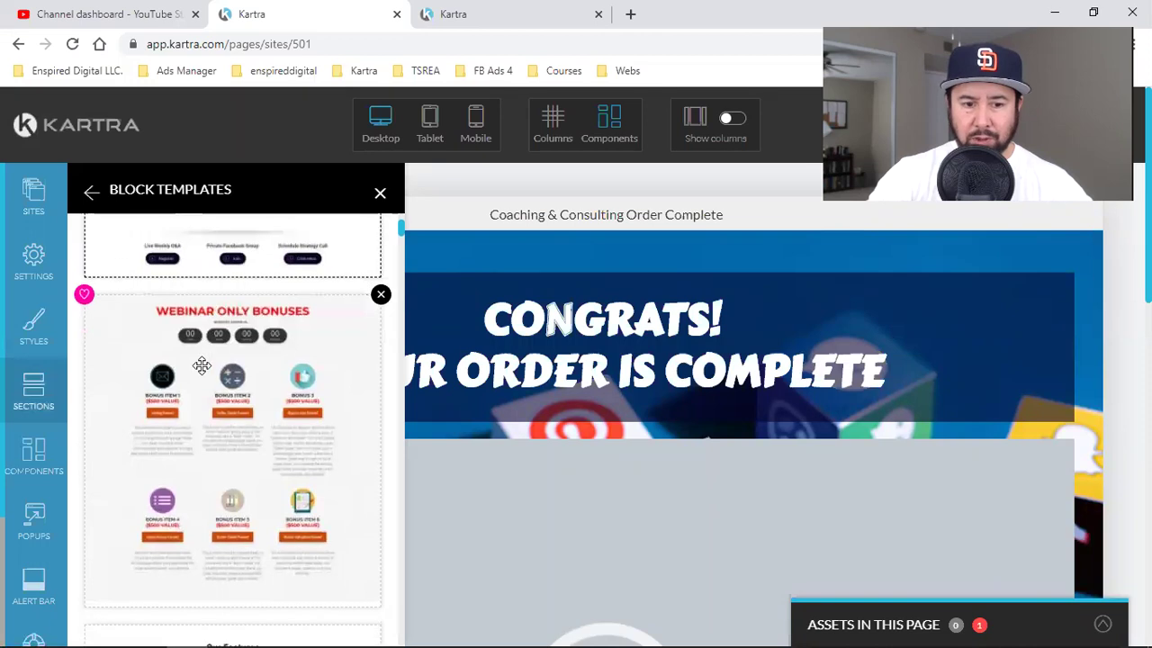
pyautogui.scroll(-3, 202, 430)
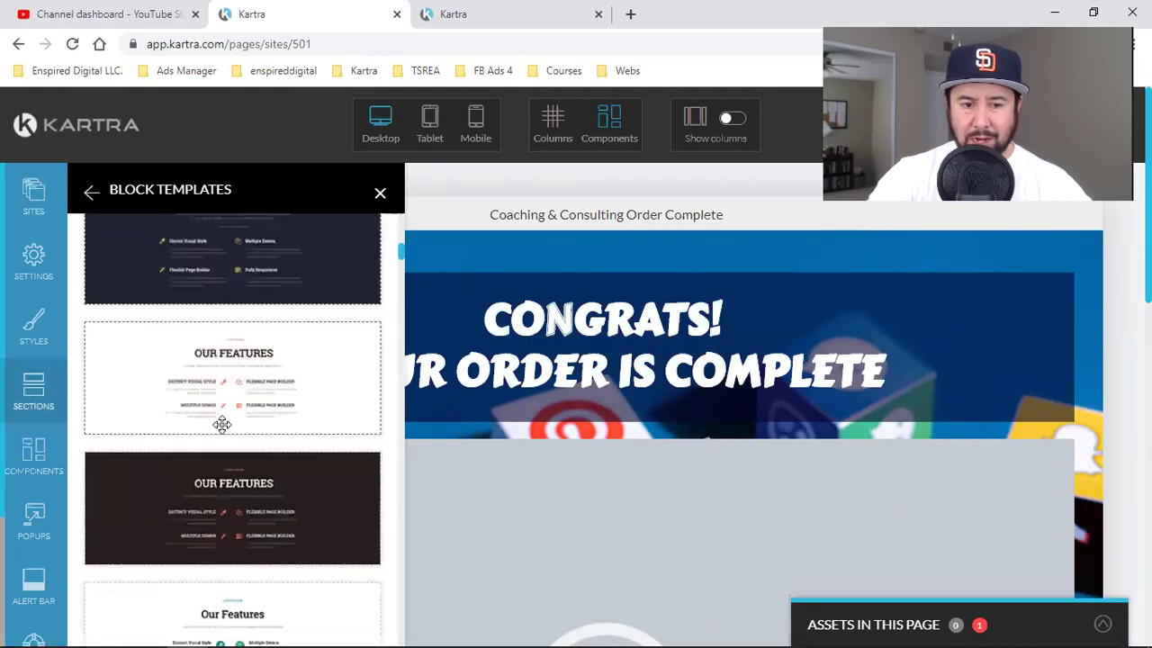
pyautogui.scroll(-3, 219, 506)
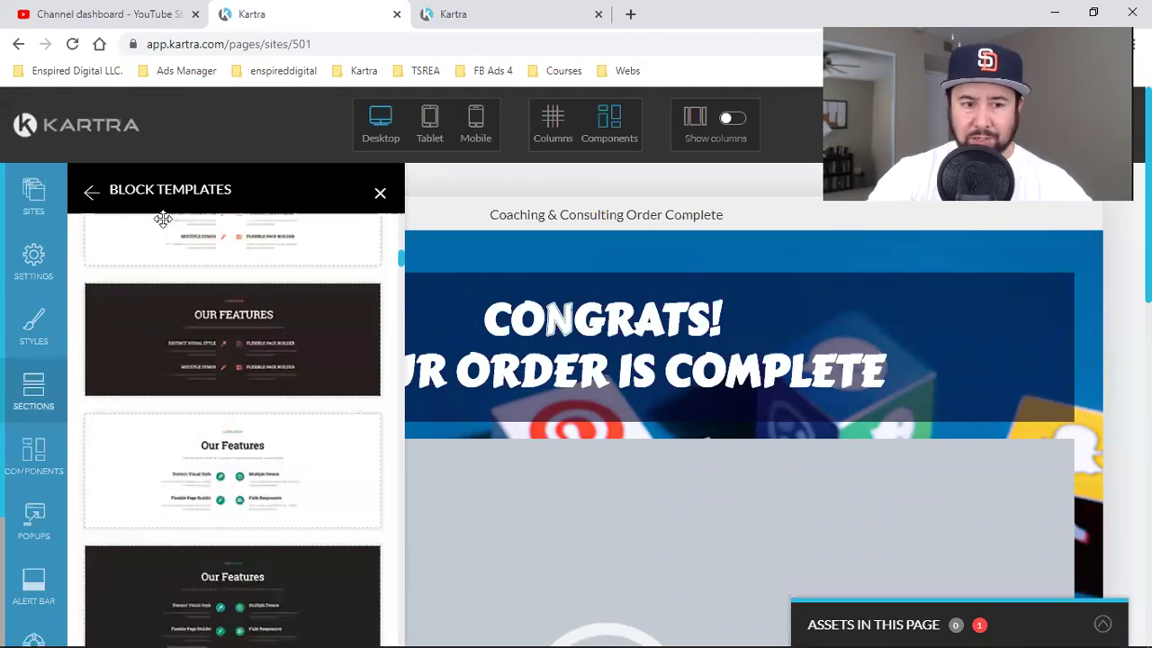
pyautogui.click(90, 191)
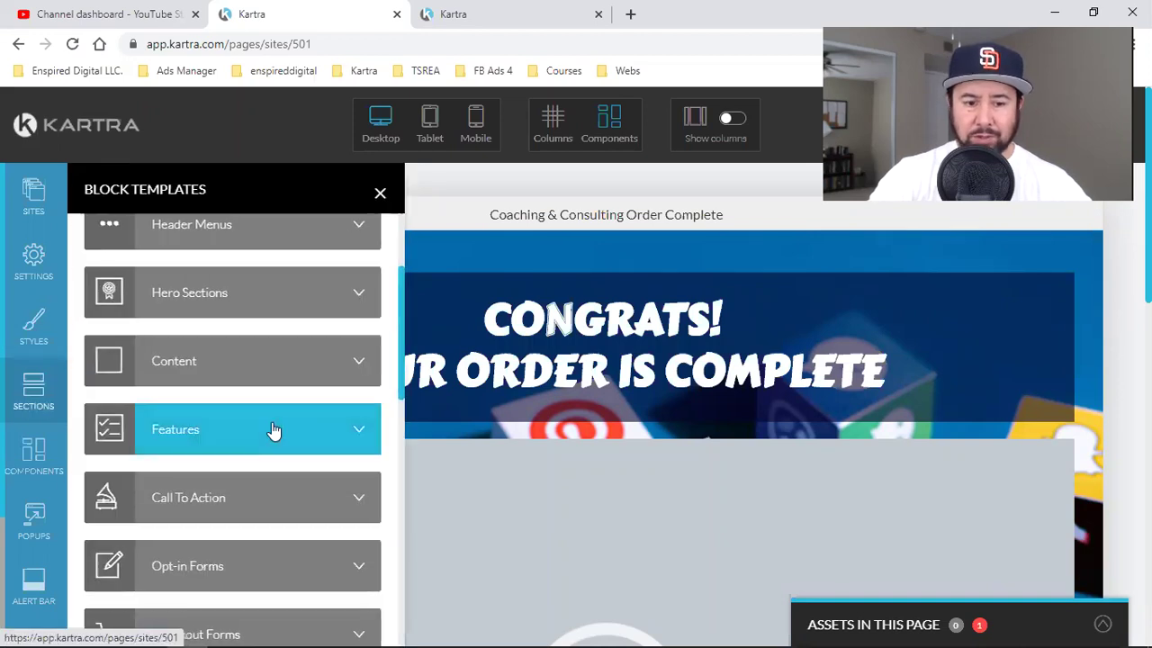
pyautogui.scroll(-1, 264, 404)
pyautogui.click(261, 401)
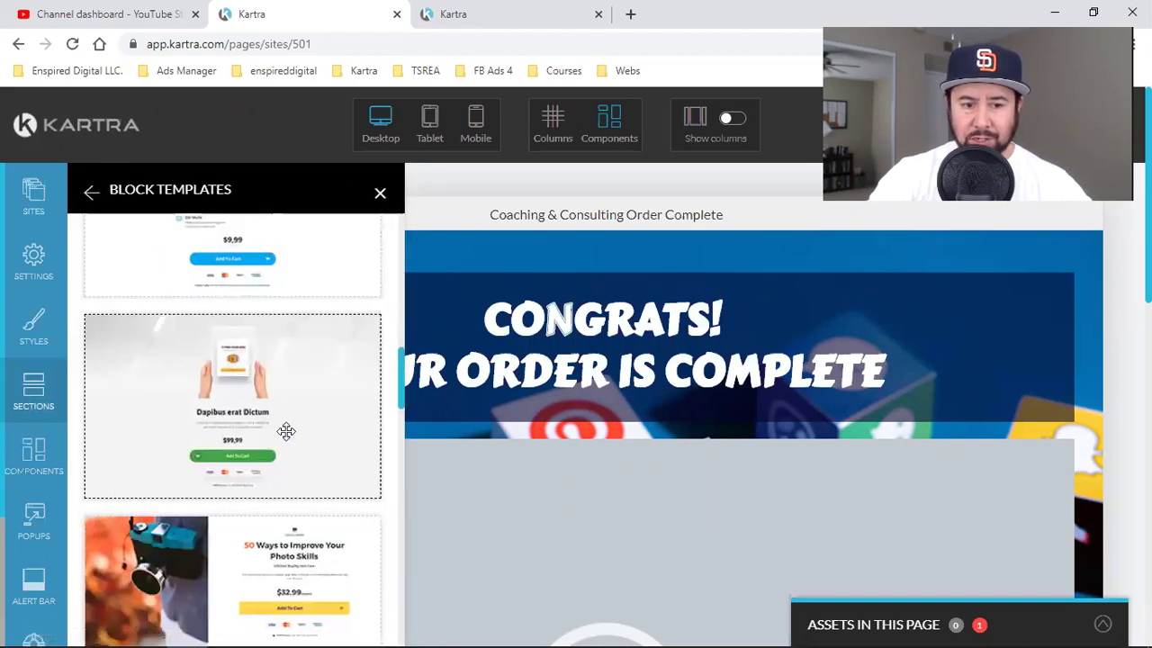
pyautogui.scroll(3, 231, 294)
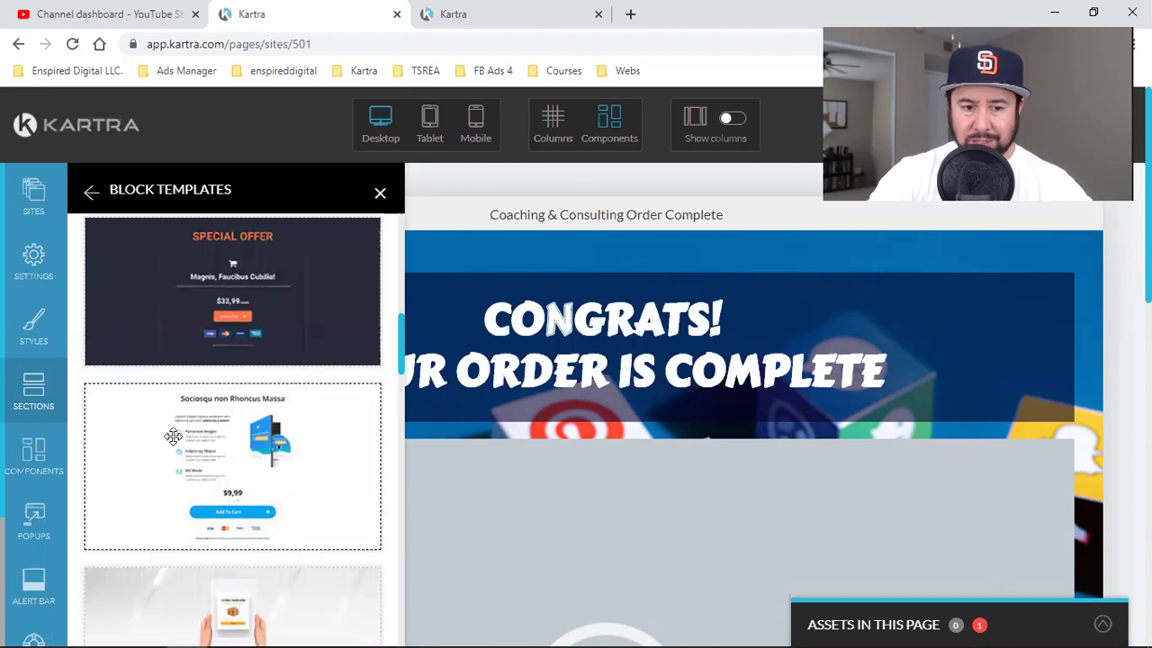
pyautogui.scroll(3, 173, 436)
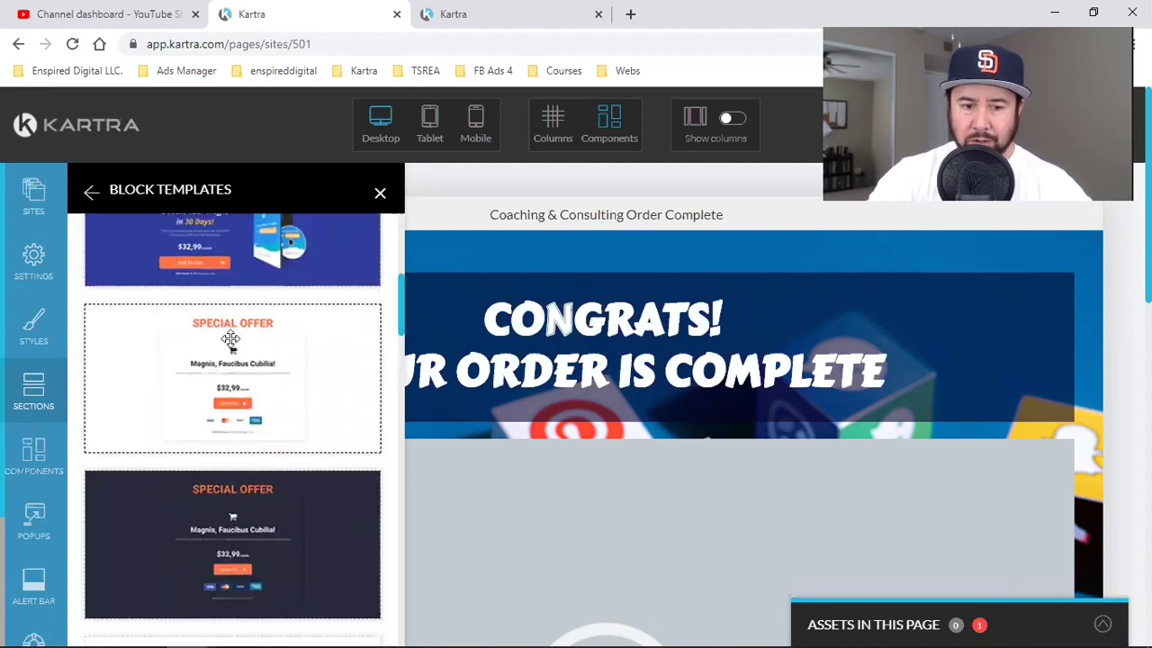
pyautogui.scroll(1, 231, 339)
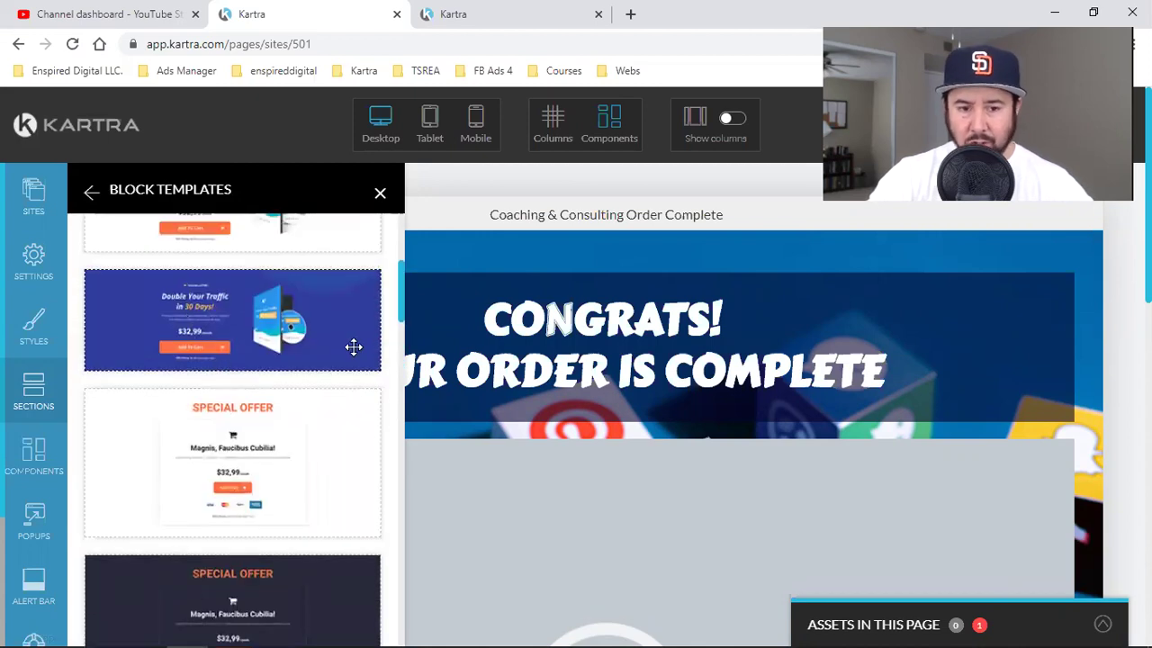
# Browse the Checkout Forms and Countdowns section templates
pyautogui.click(93, 205)
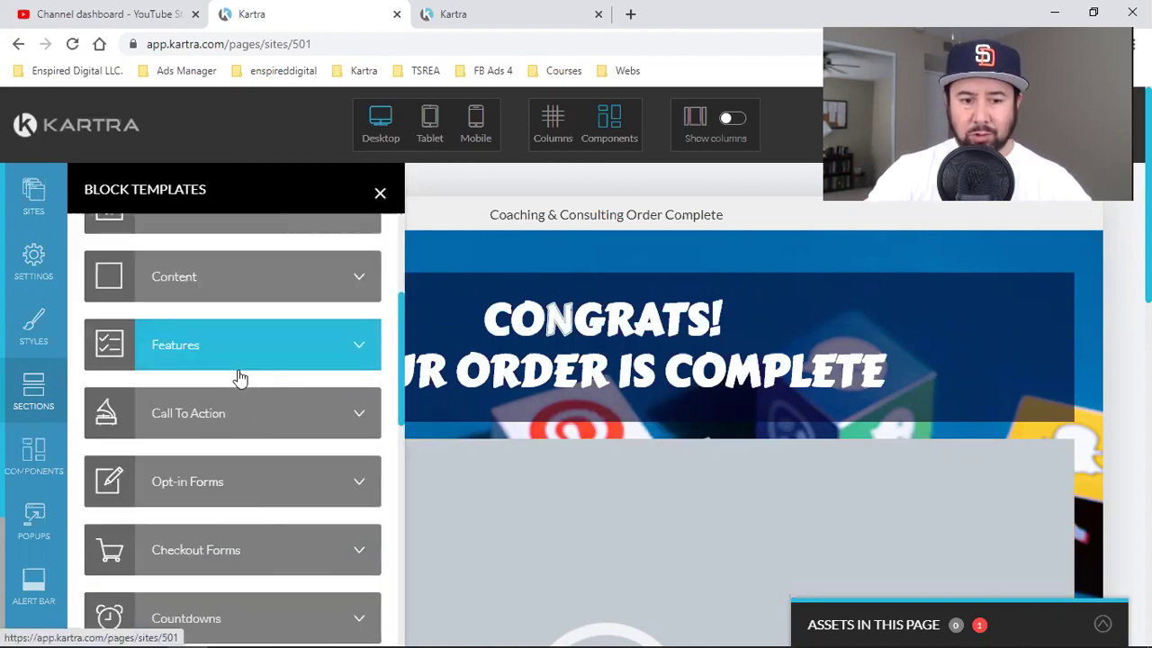
pyautogui.scroll(-1, 273, 520)
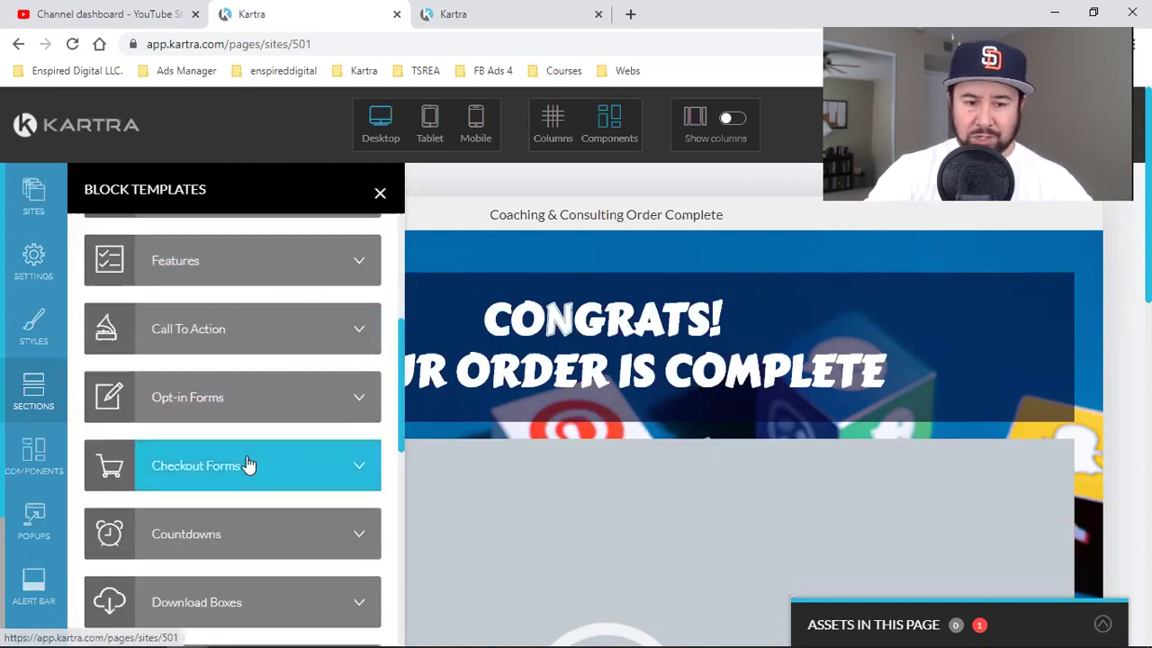
pyautogui.click(246, 465)
pyautogui.scroll(-2, 228, 334)
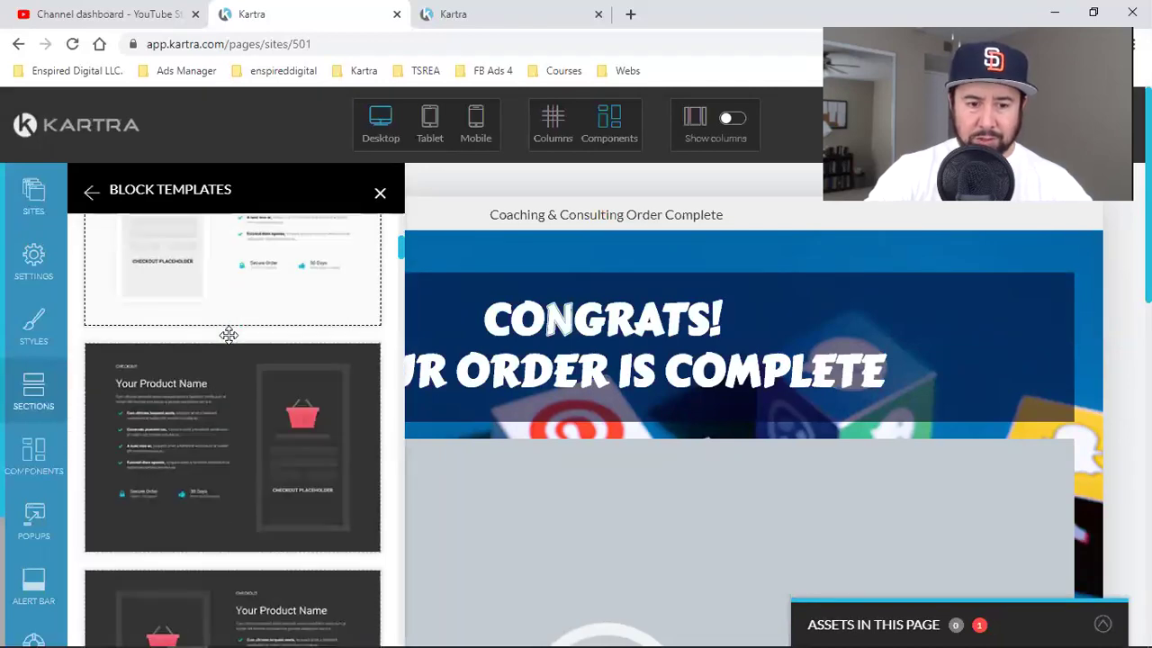
pyautogui.scroll(-5, 303, 366)
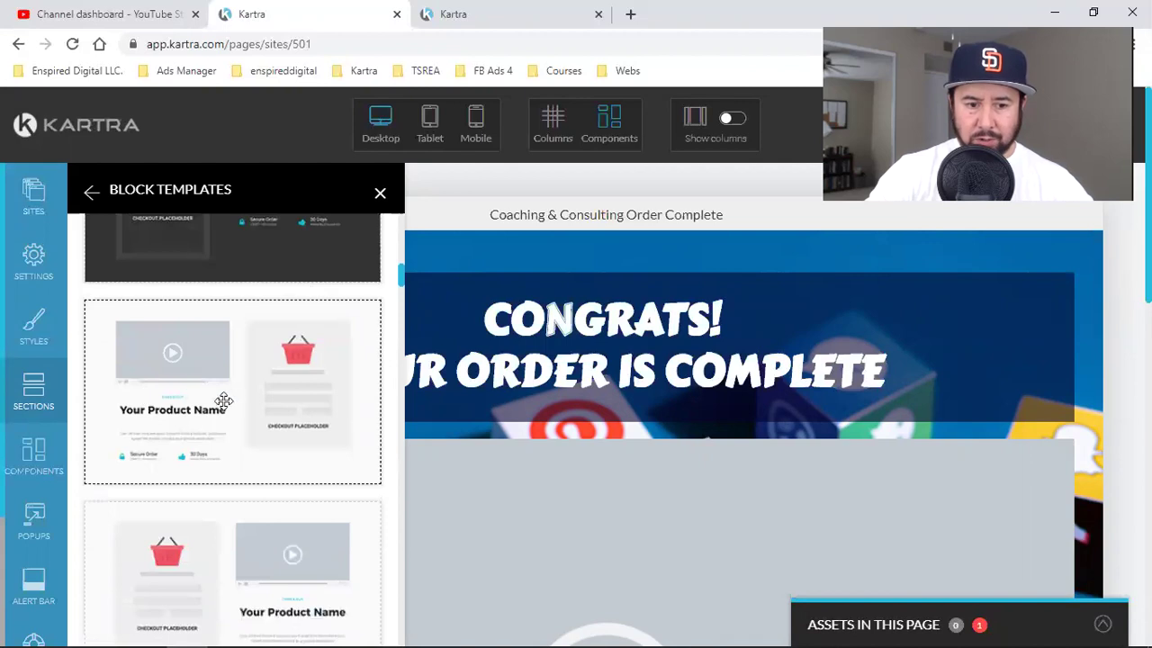
pyautogui.click(91, 191)
pyautogui.scroll(-2, 207, 316)
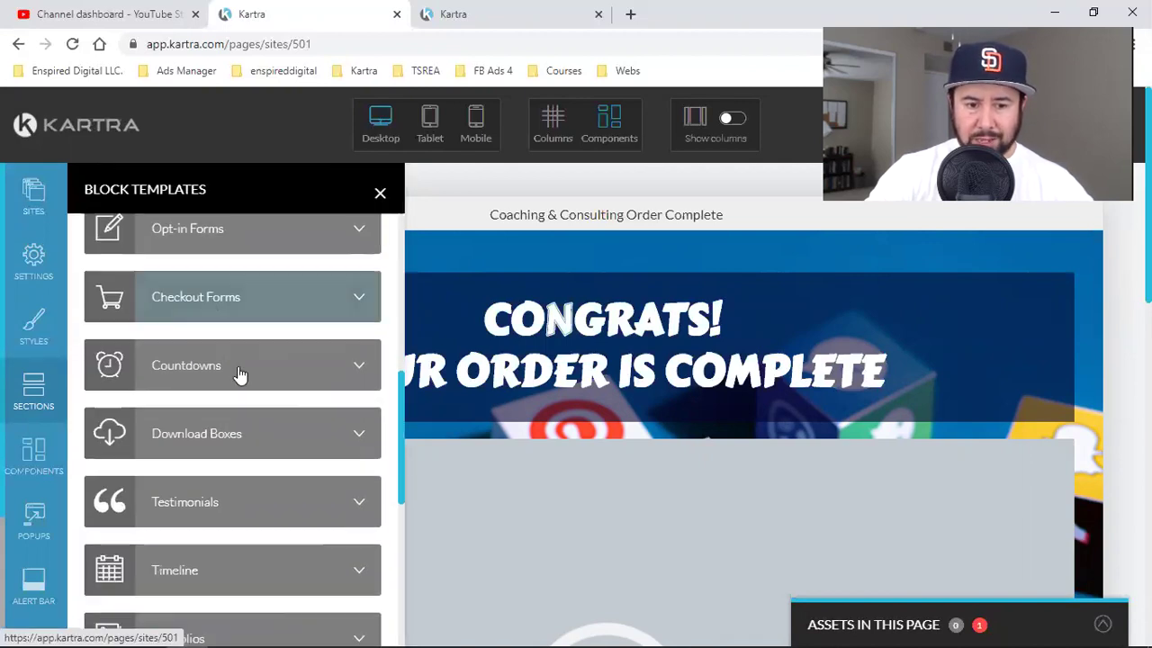
pyautogui.click(238, 367)
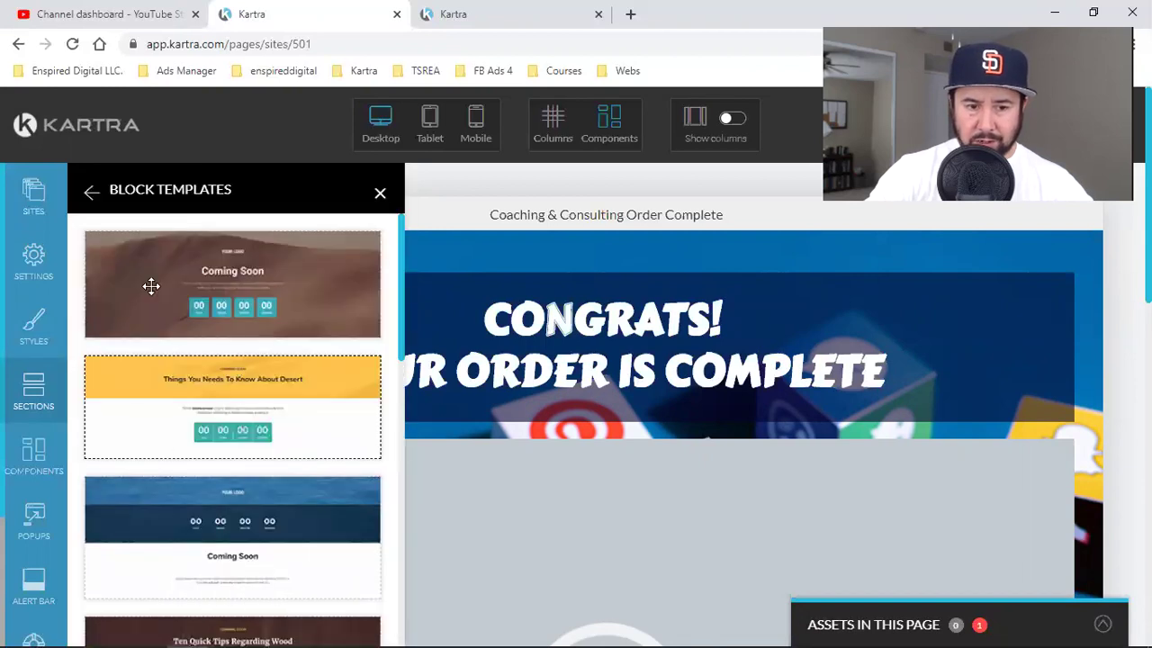
pyautogui.click(83, 186)
# Look through the countdown designs among the component templates
pyautogui.click(36, 470)
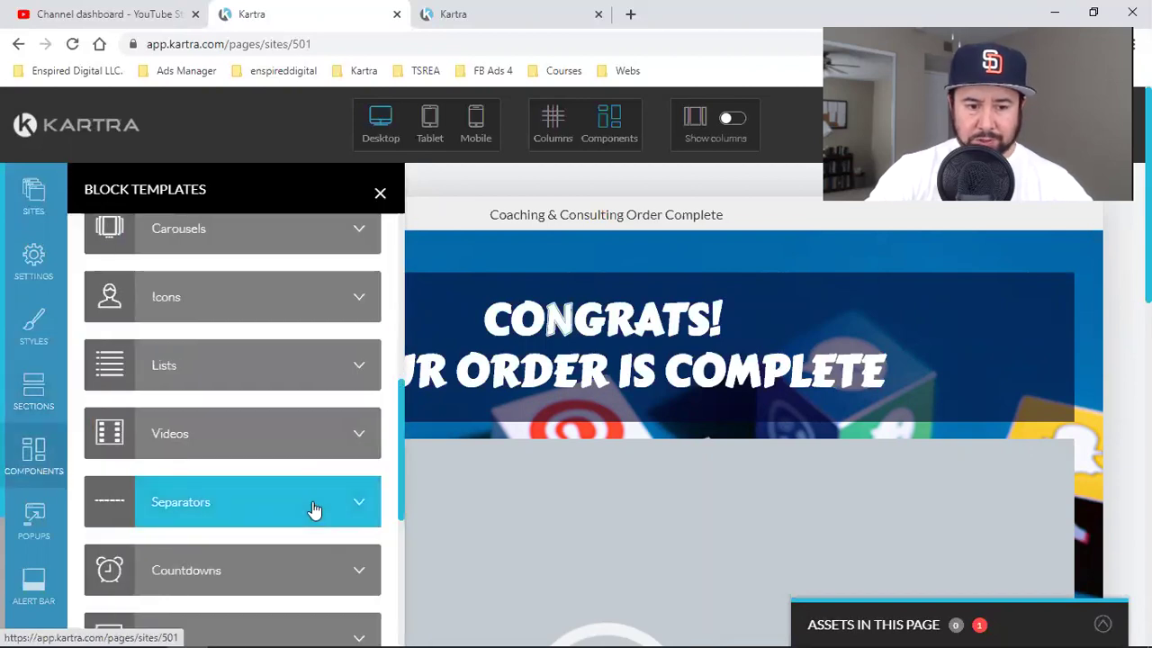
pyautogui.click(244, 580)
pyautogui.scroll(-2, 203, 376)
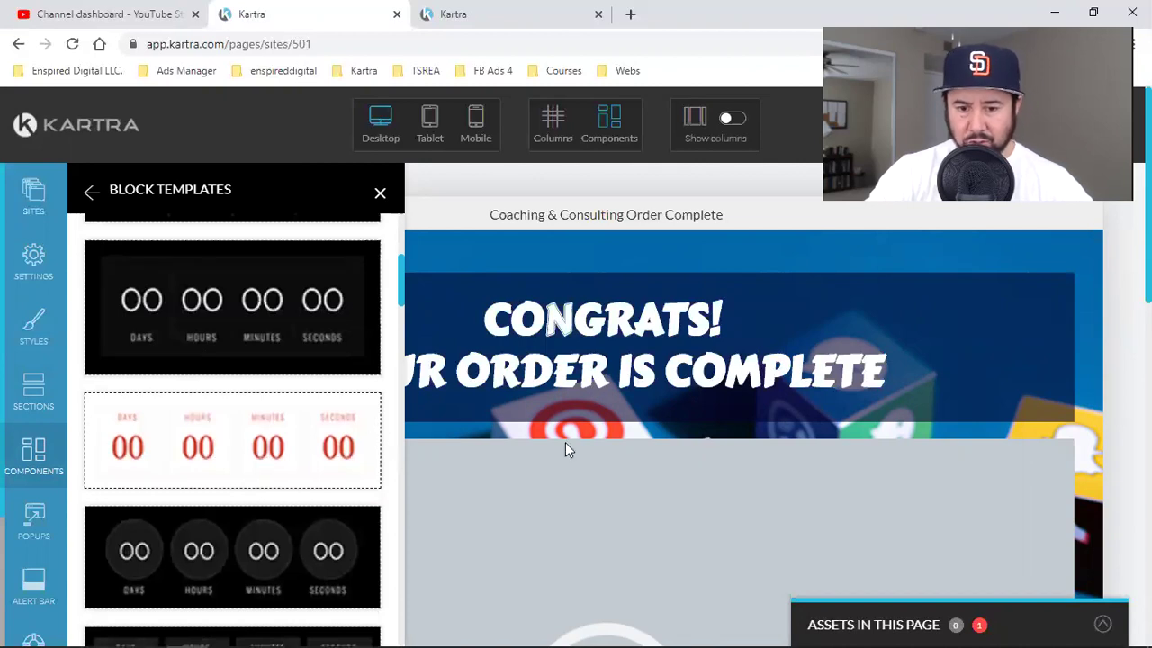
# Browse the video designs among the component templates, close the template library and return to the page's existing video placeholder
pyautogui.click(91, 193)
pyautogui.click(230, 443)
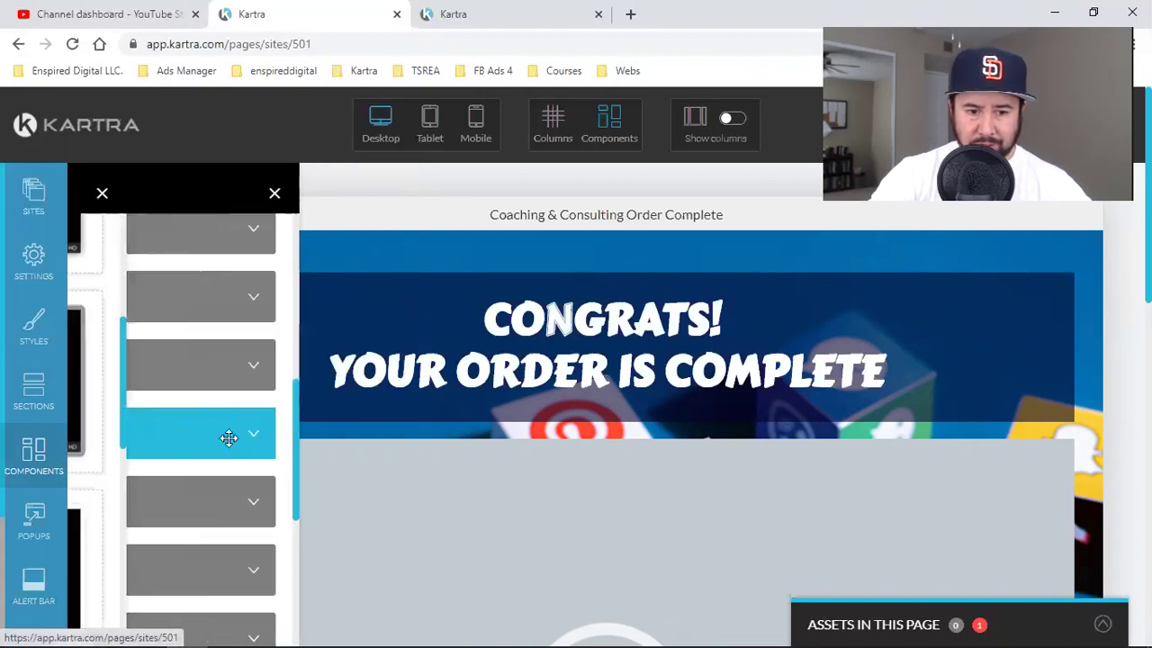
pyautogui.scroll(-1, 229, 438)
pyautogui.scroll(-5, 544, 493)
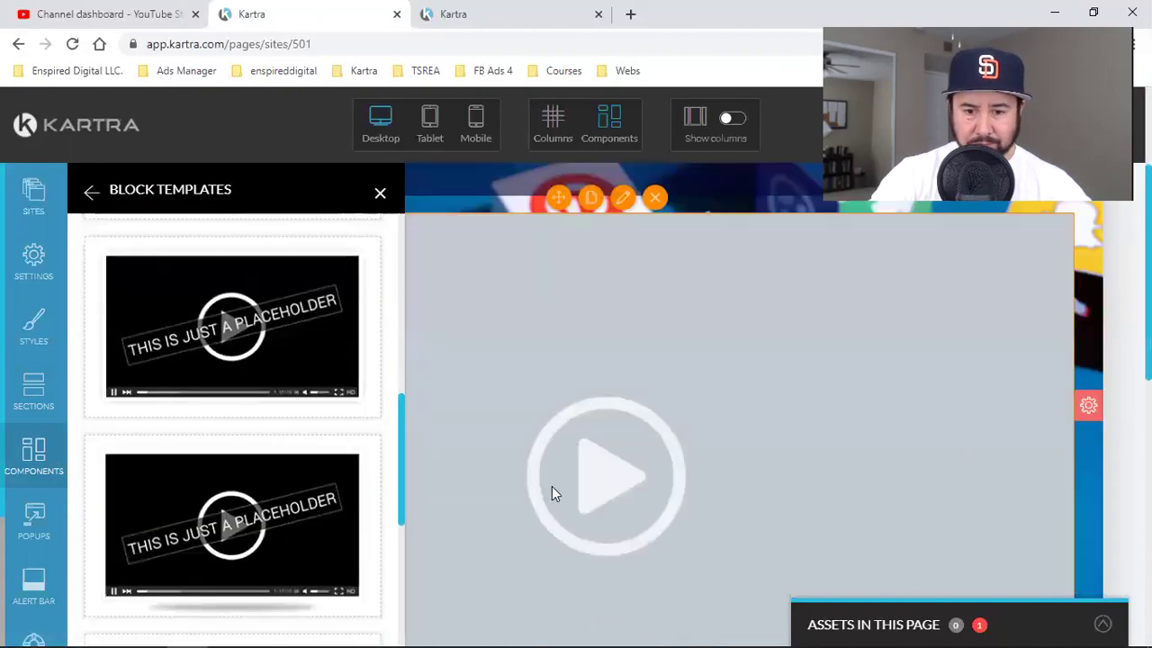
pyautogui.scroll(3, 608, 362)
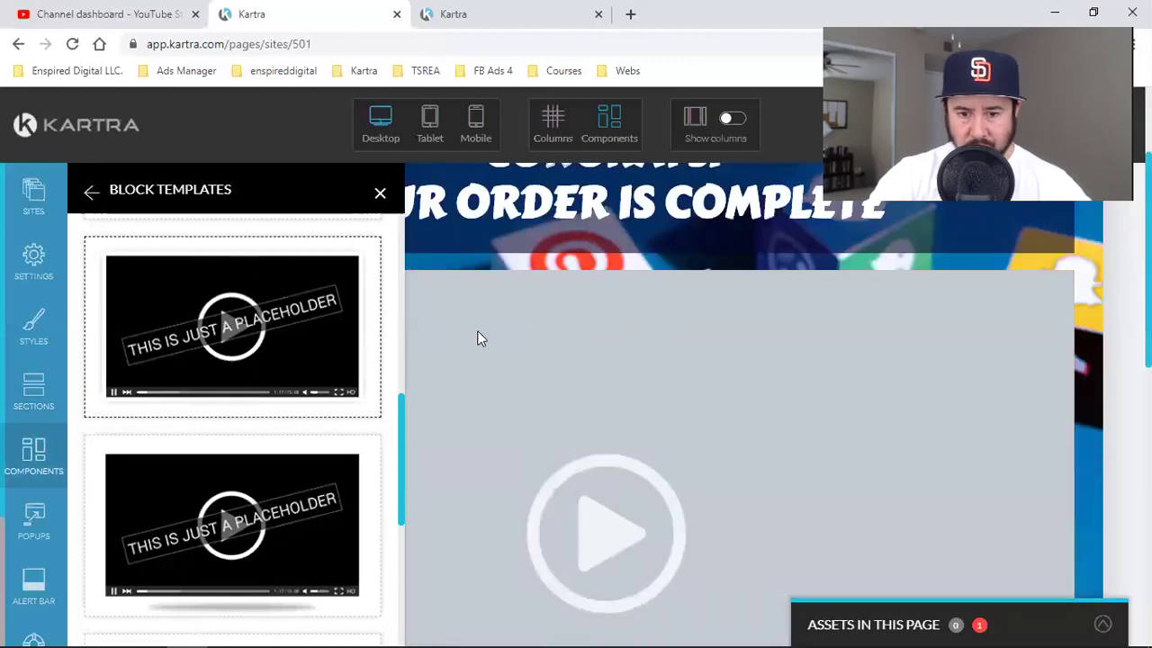
pyautogui.click(450, 255)
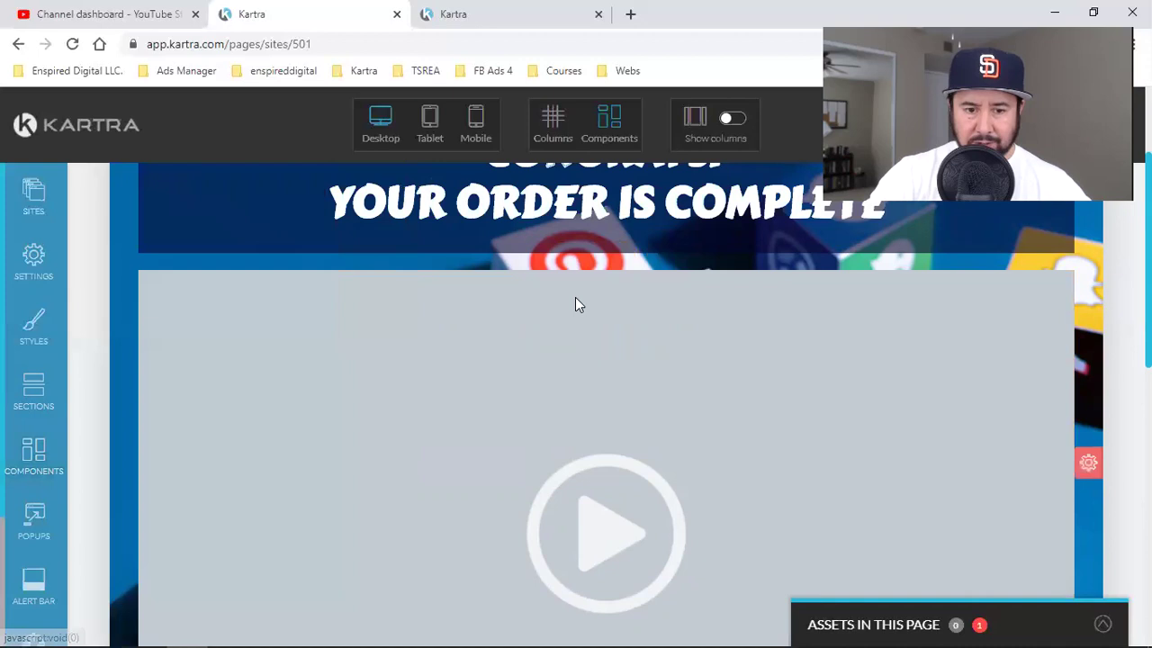
pyautogui.scroll(-4, 771, 399)
pyautogui.scroll(4, 654, 299)
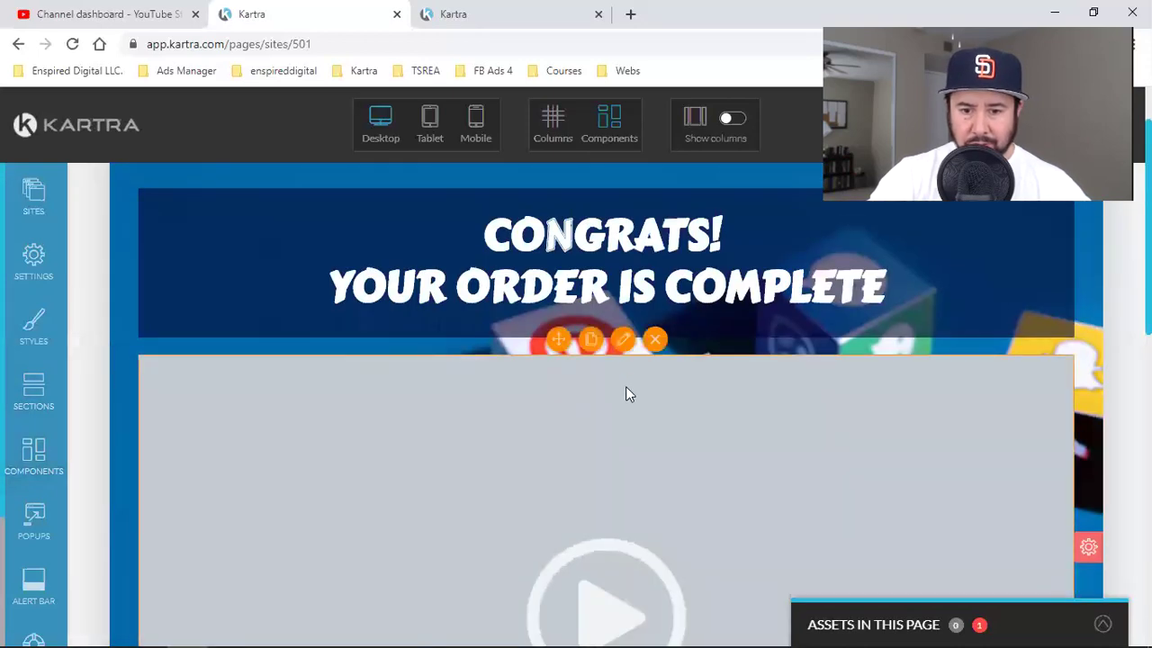
# Configure the video placeholder to use the Kartra video Coaching & Consulting Thank You Page from the Enspired Digital category
pyautogui.click(621, 340)
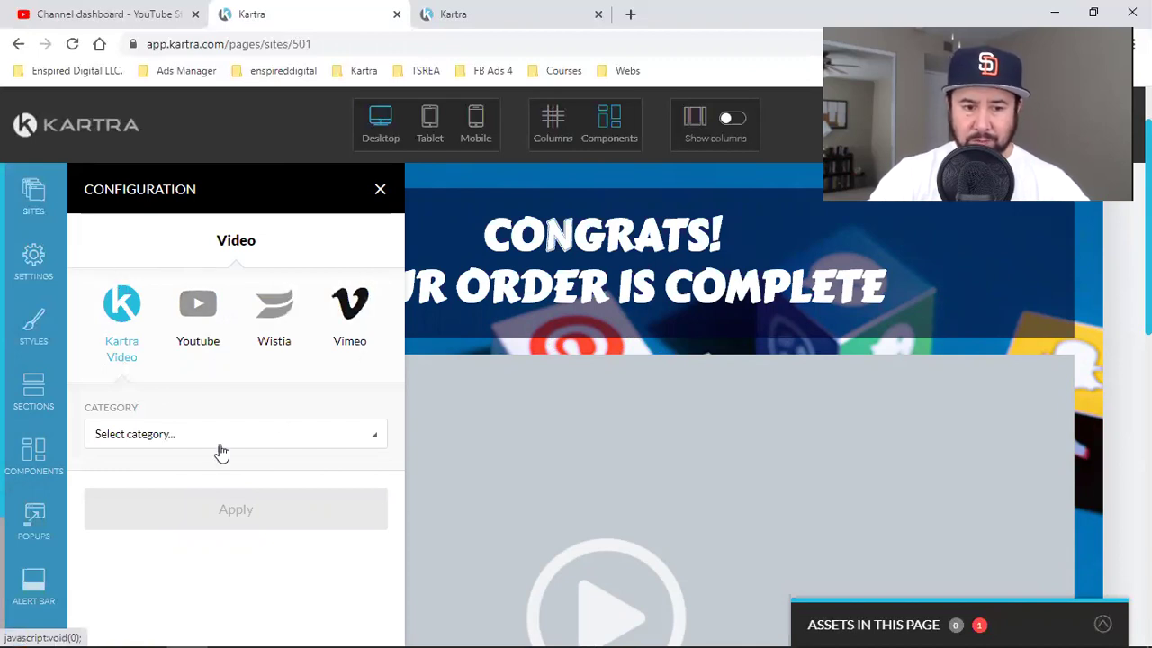
pyautogui.click(155, 438)
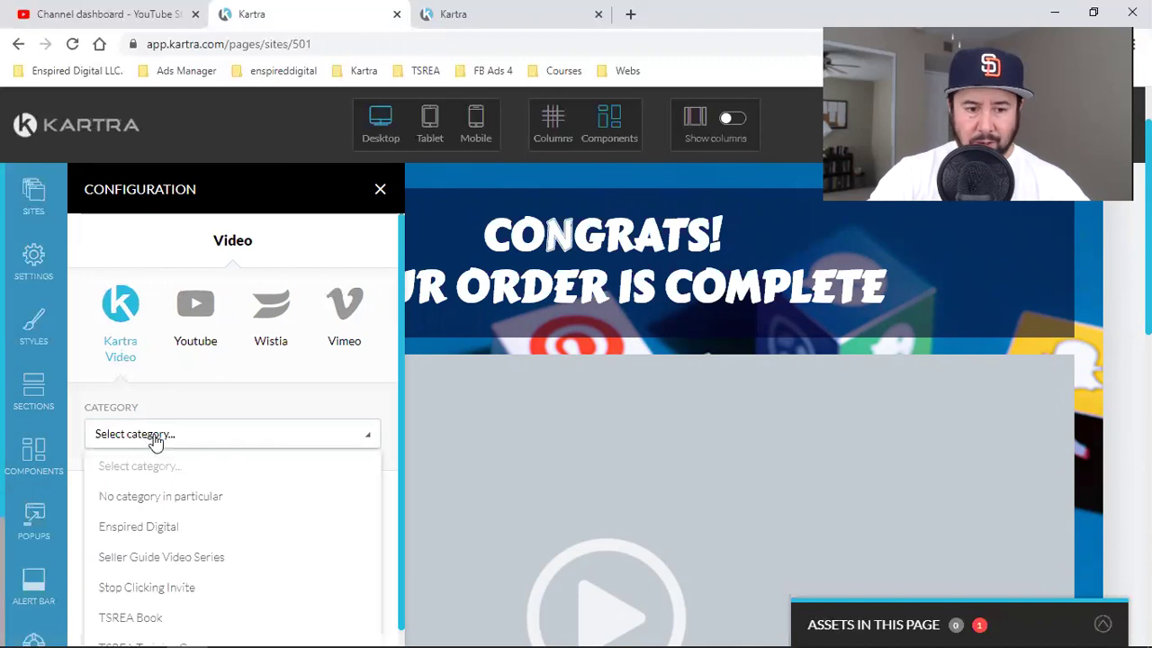
pyautogui.click(159, 531)
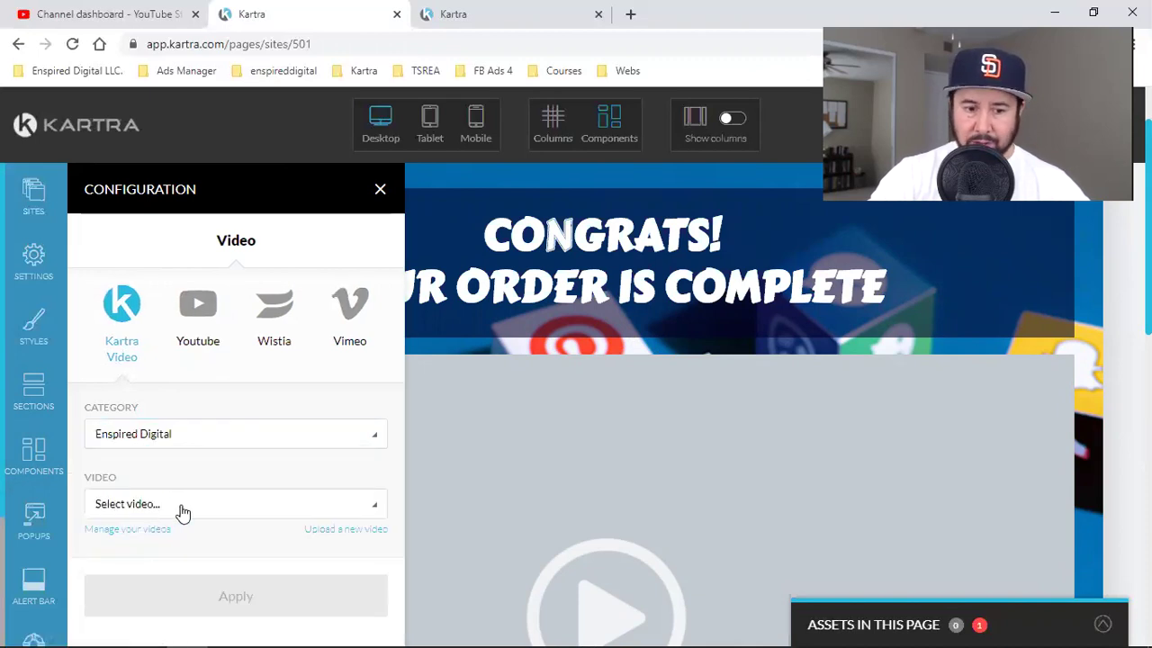
pyautogui.click(181, 508)
pyautogui.click(216, 566)
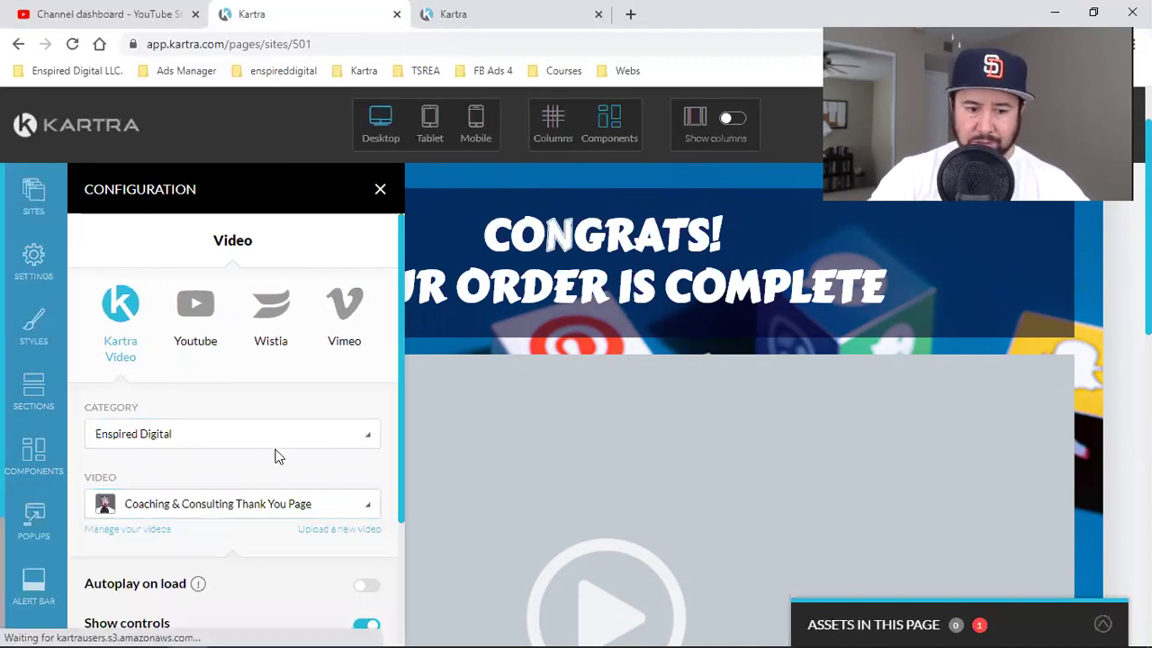
# Enable autoplay on load for the video, apply its settings and close the configuration
pyautogui.scroll(-2, 288, 468)
pyautogui.click(368, 413)
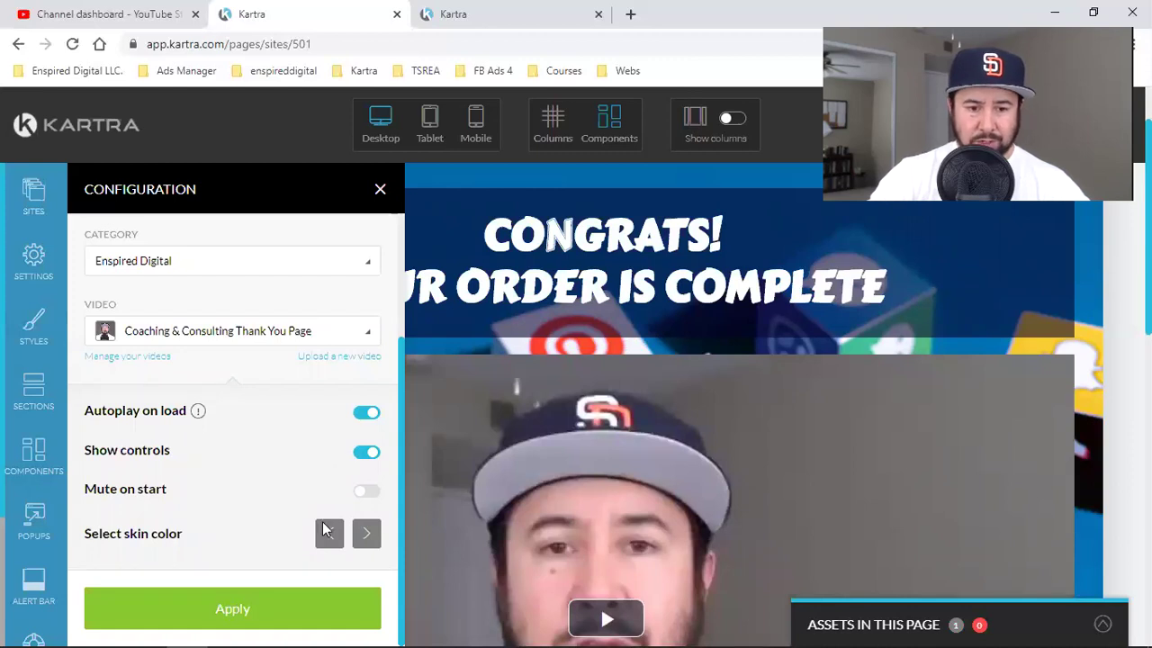
pyautogui.scroll(-2, 342, 522)
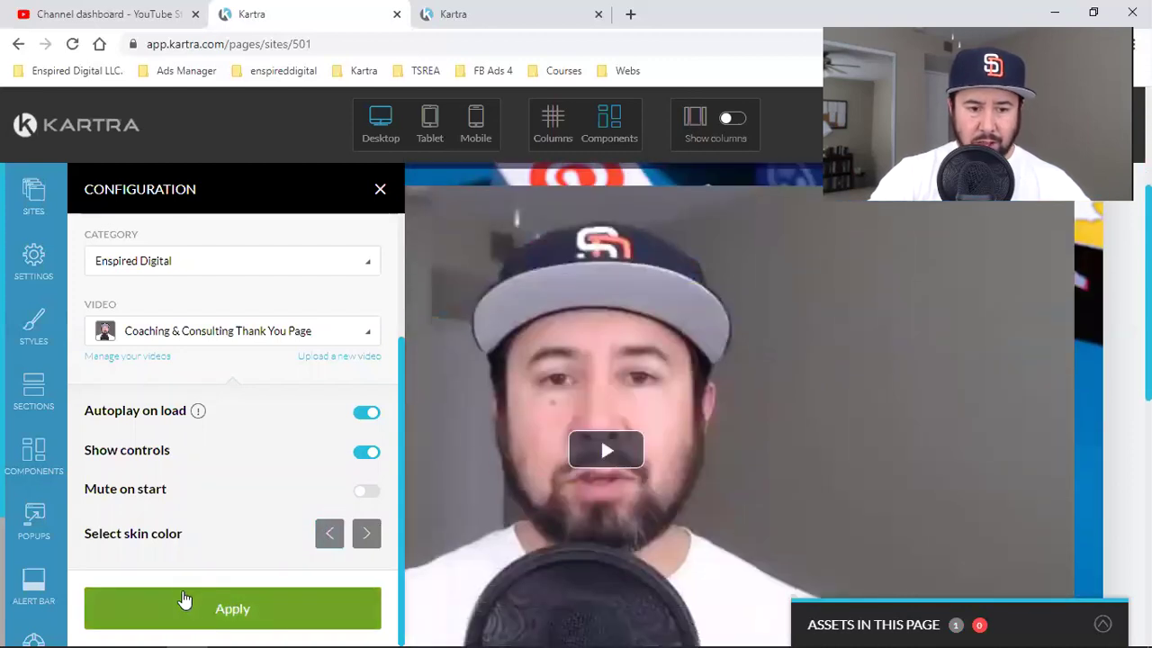
pyautogui.click(168, 621)
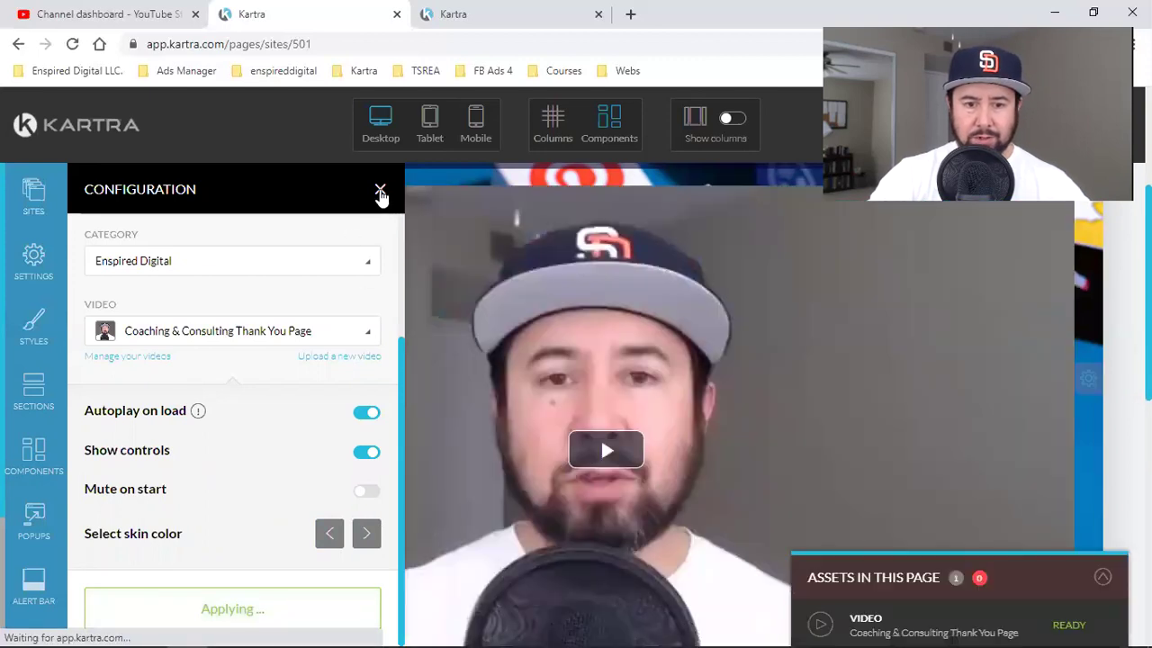
pyautogui.click(379, 190)
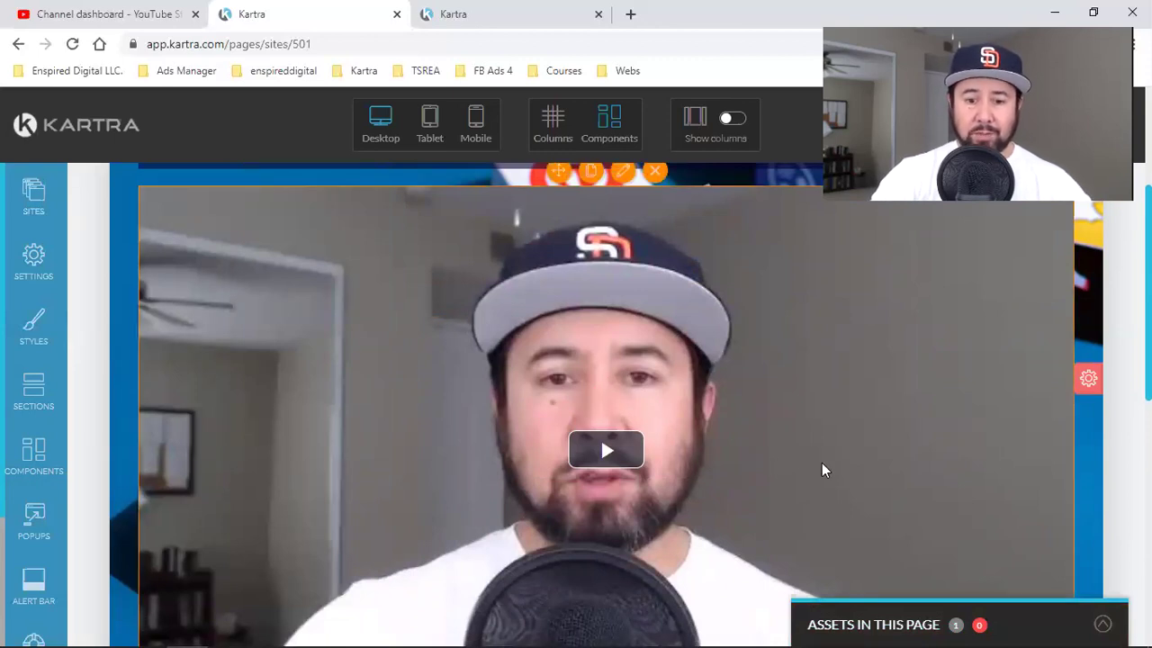
# Check the page down to its footer, publish it and choose to get a direct page link
pyautogui.scroll(-8, 836, 463)
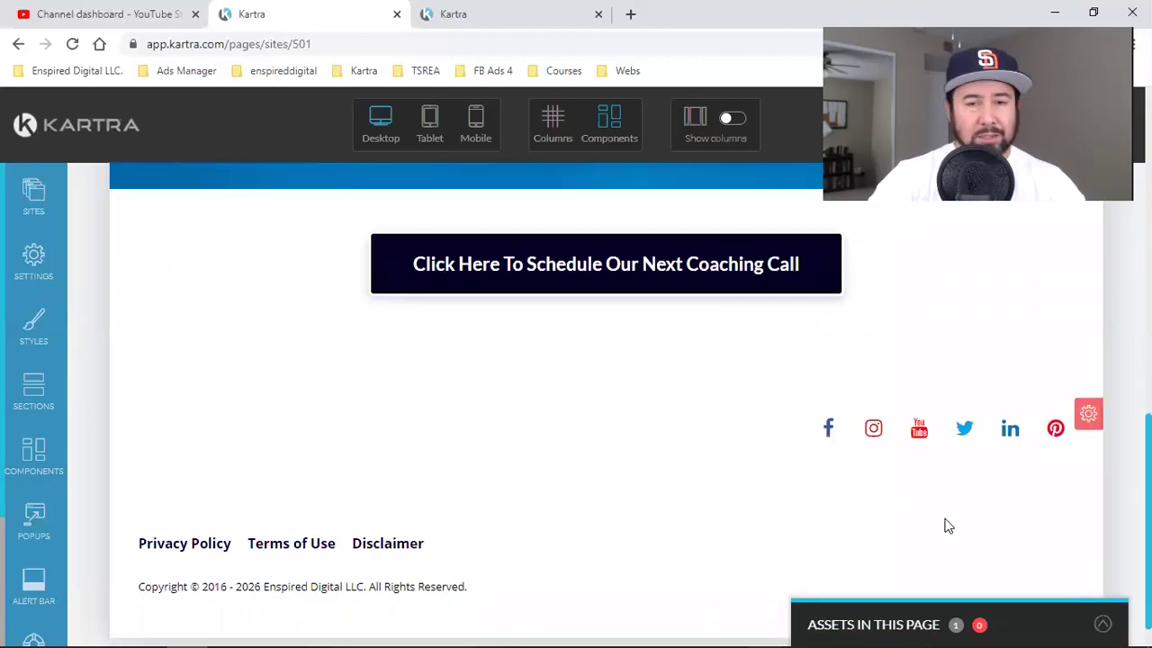
pyautogui.scroll(6, 809, 500)
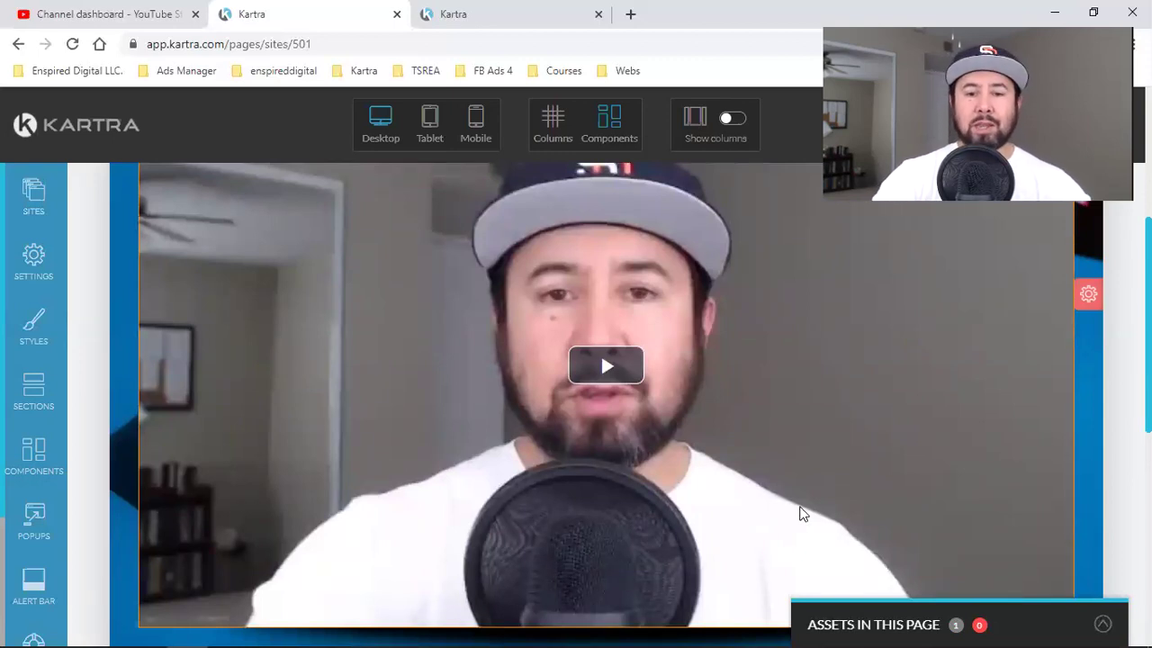
pyautogui.scroll(1, 803, 513)
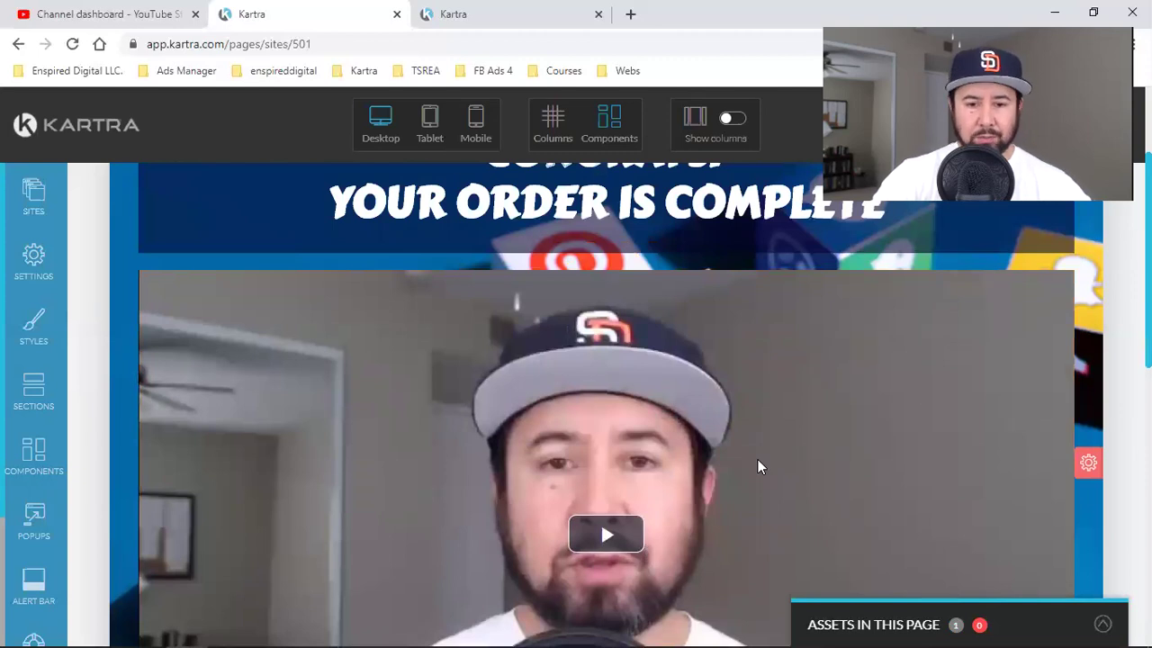
pyautogui.scroll(2, 1055, 295)
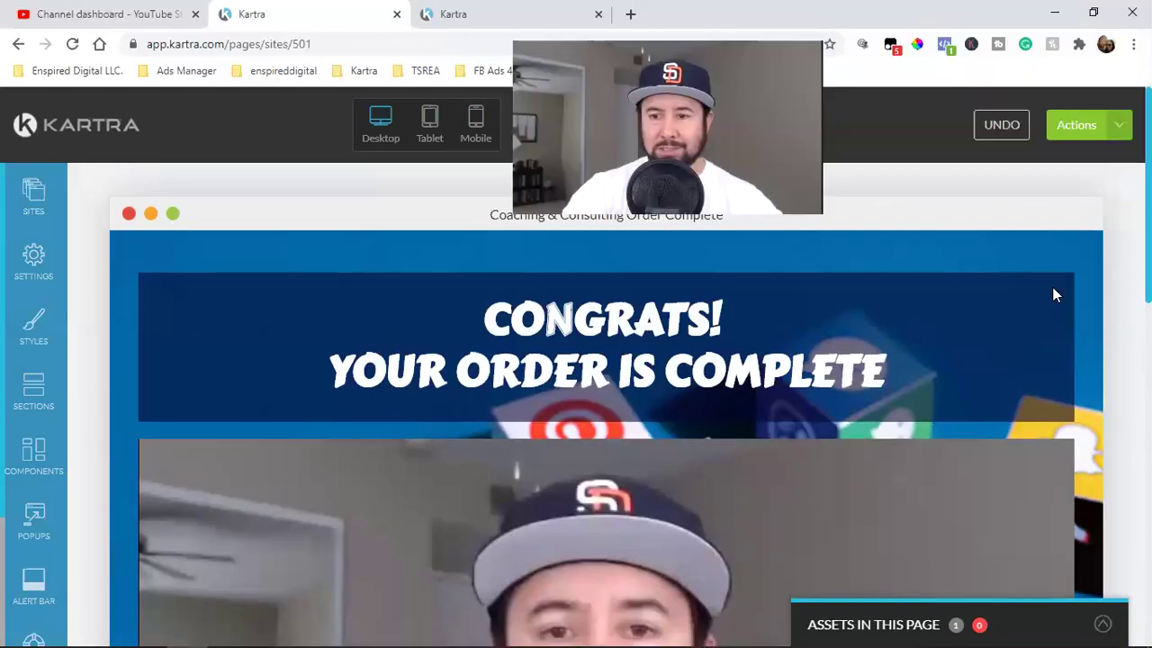
pyautogui.click(1076, 124)
pyautogui.click(1059, 197)
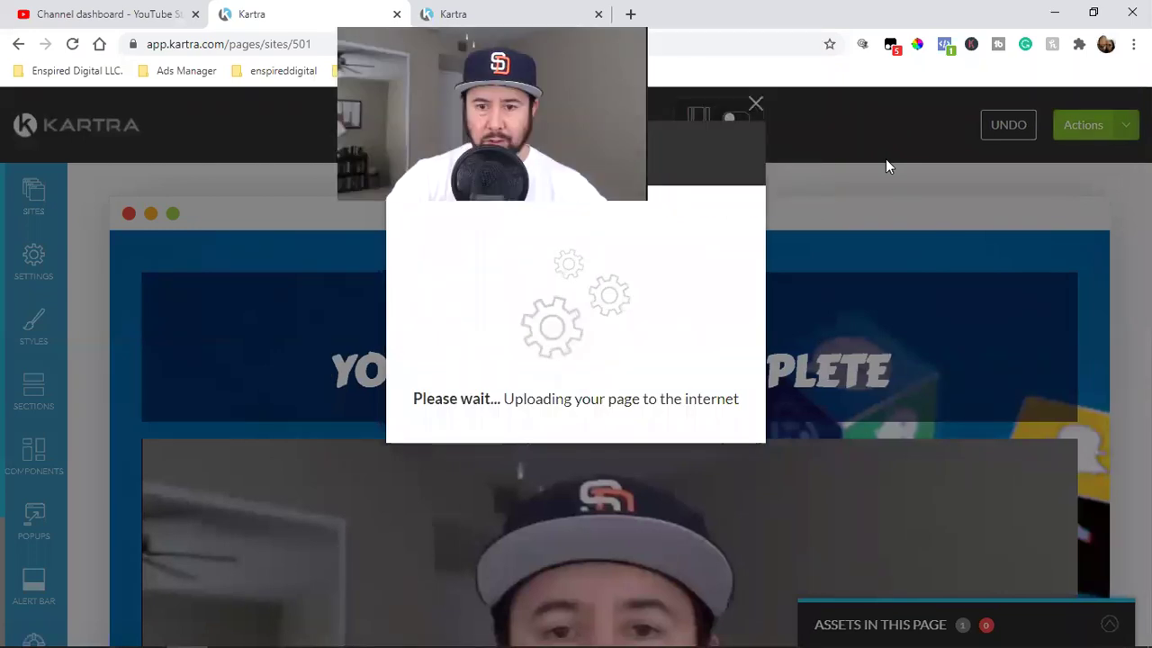
pyautogui.click(754, 106)
pyautogui.click(1079, 125)
pyautogui.click(1006, 272)
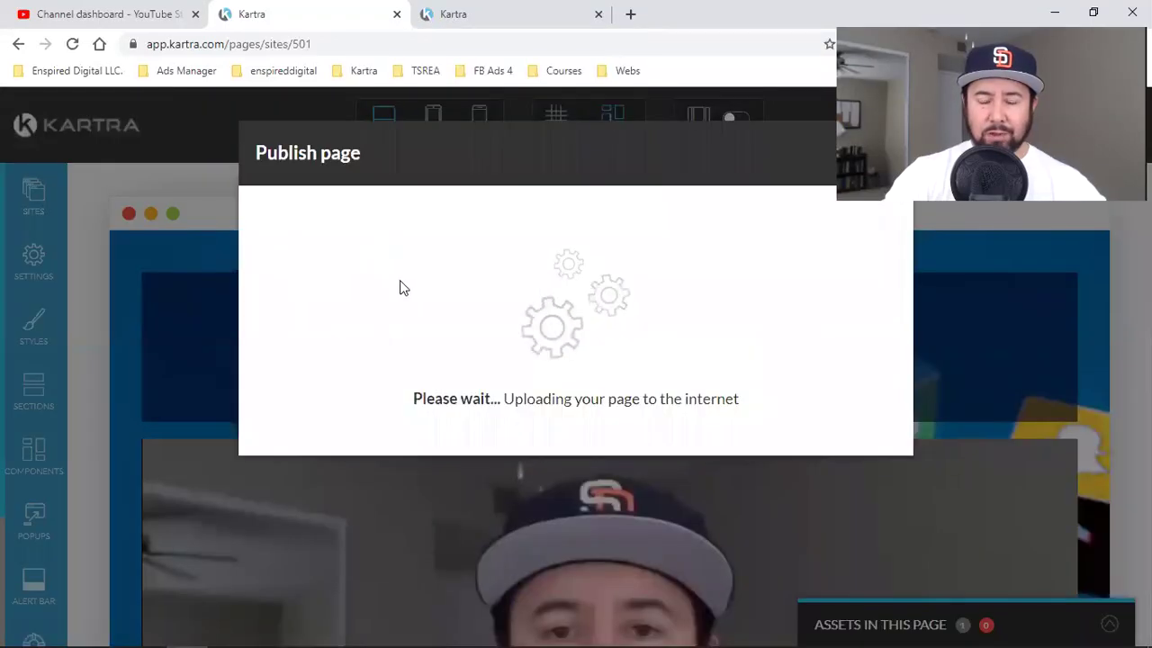
pyautogui.click(360, 351)
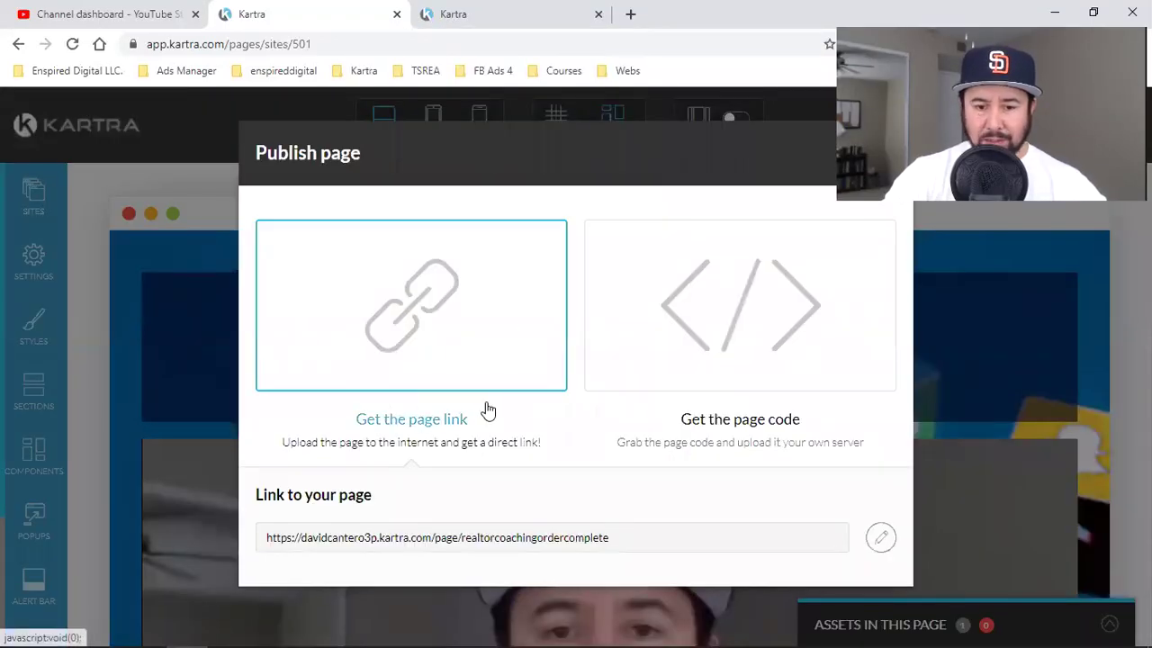
pyautogui.click(881, 539)
pyautogui.click(368, 540)
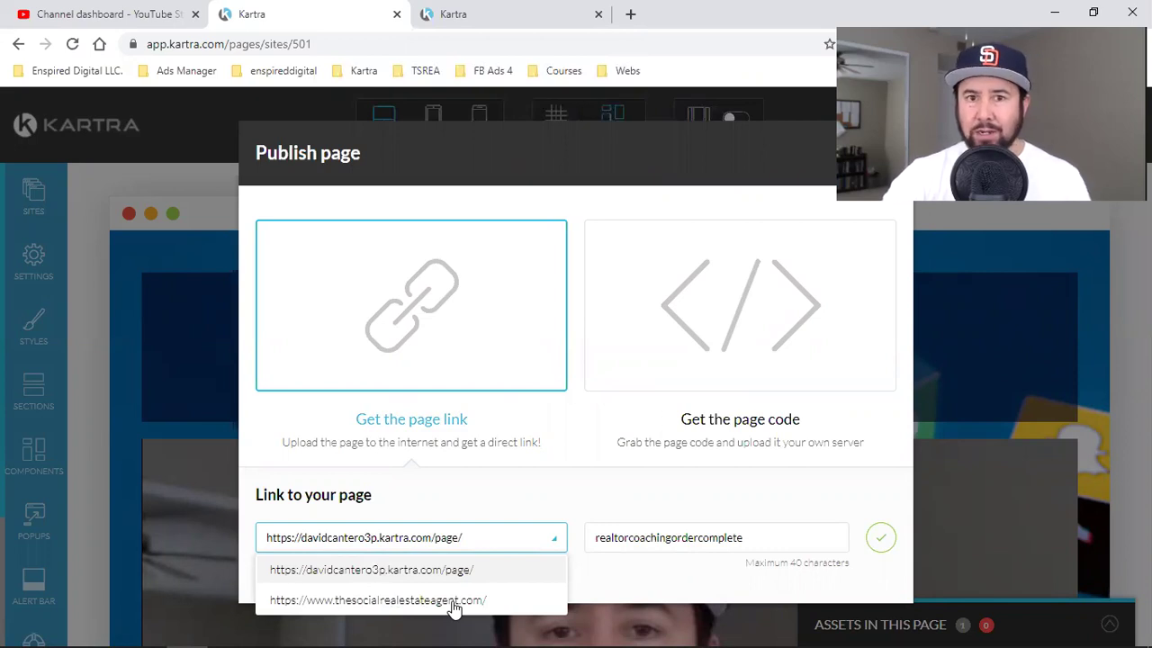
pyautogui.click(366, 603)
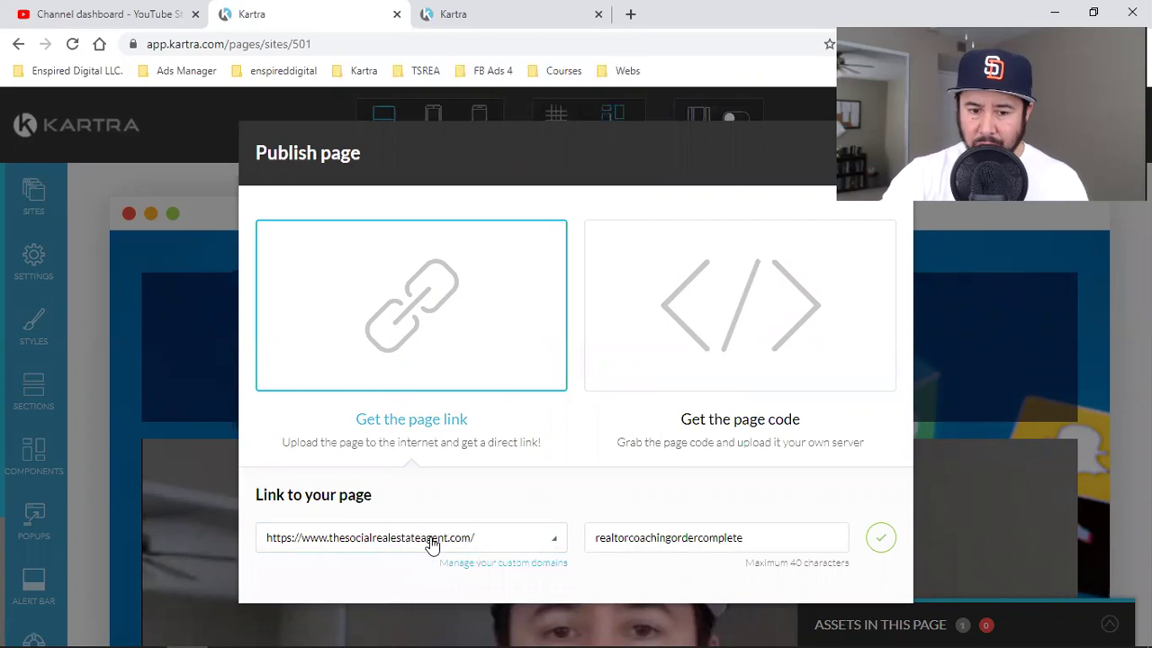
pyautogui.tripleClick(660, 537)
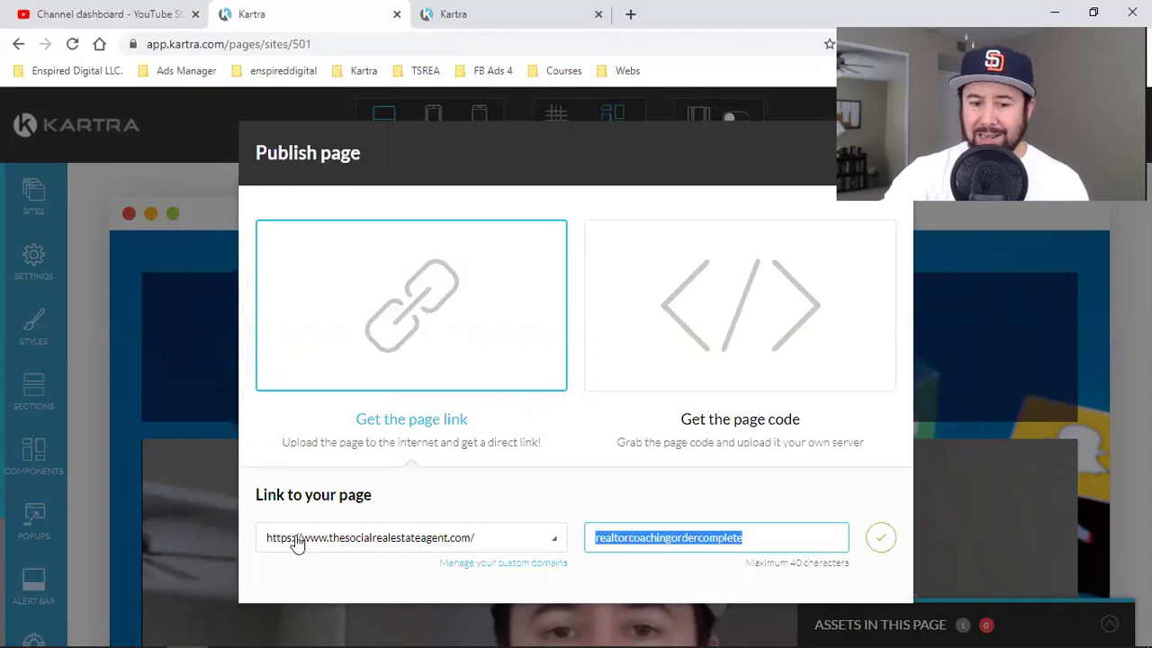
pyautogui.click(402, 540)
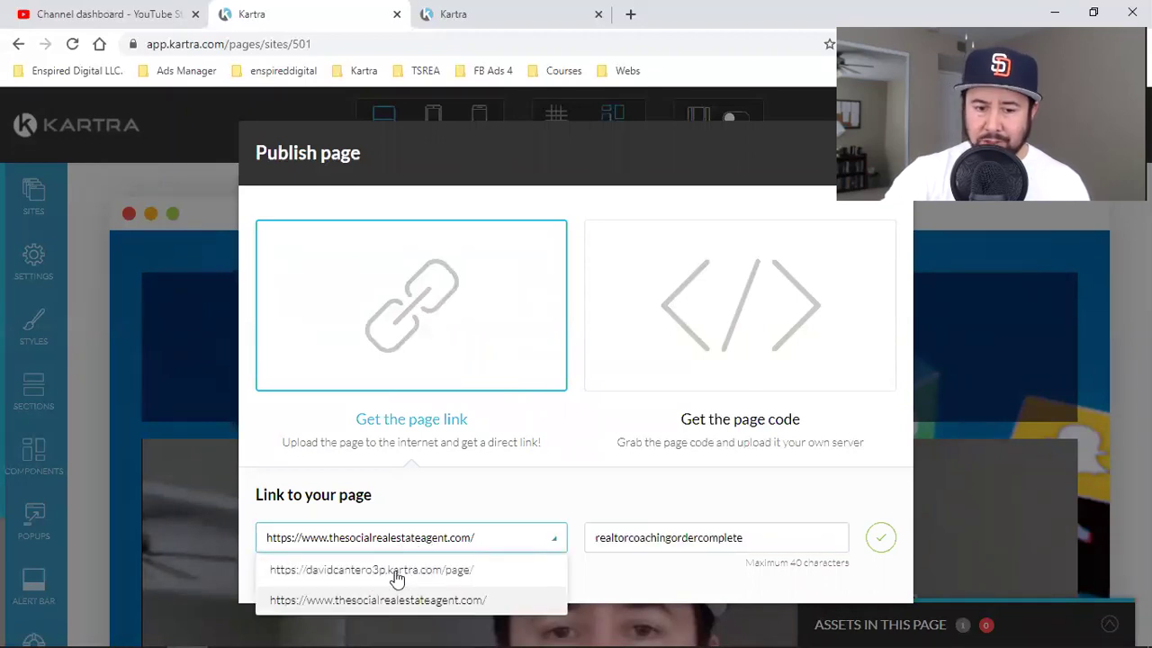
pyautogui.click(397, 572)
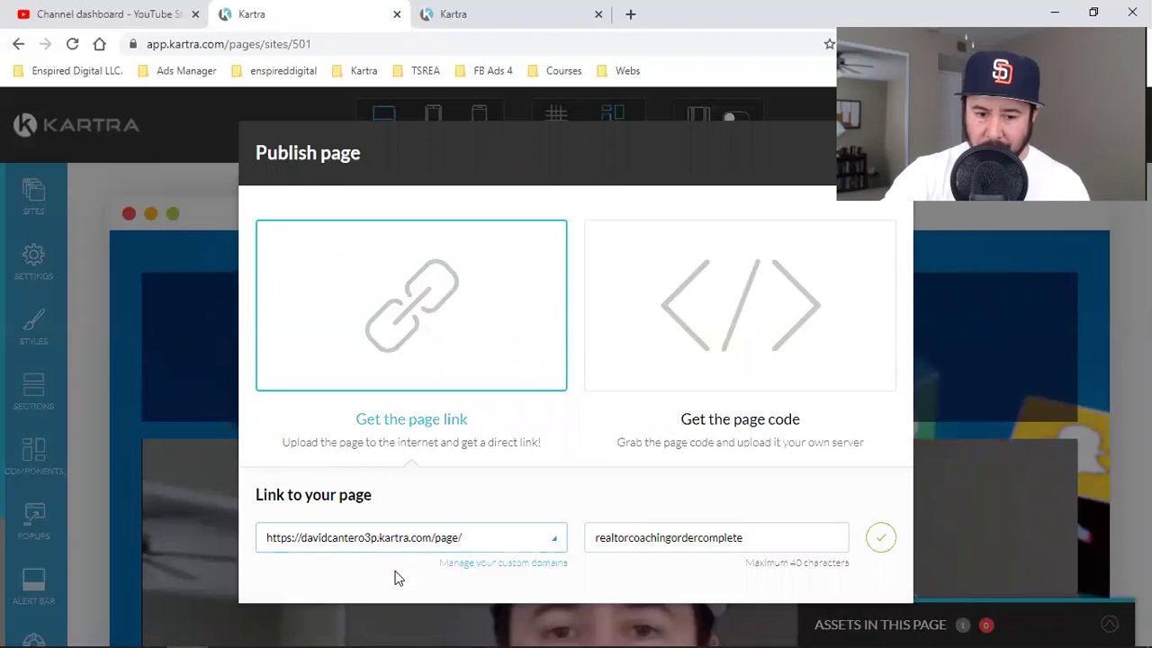
pyautogui.doubleClick(660, 541)
pyautogui.click(654, 529)
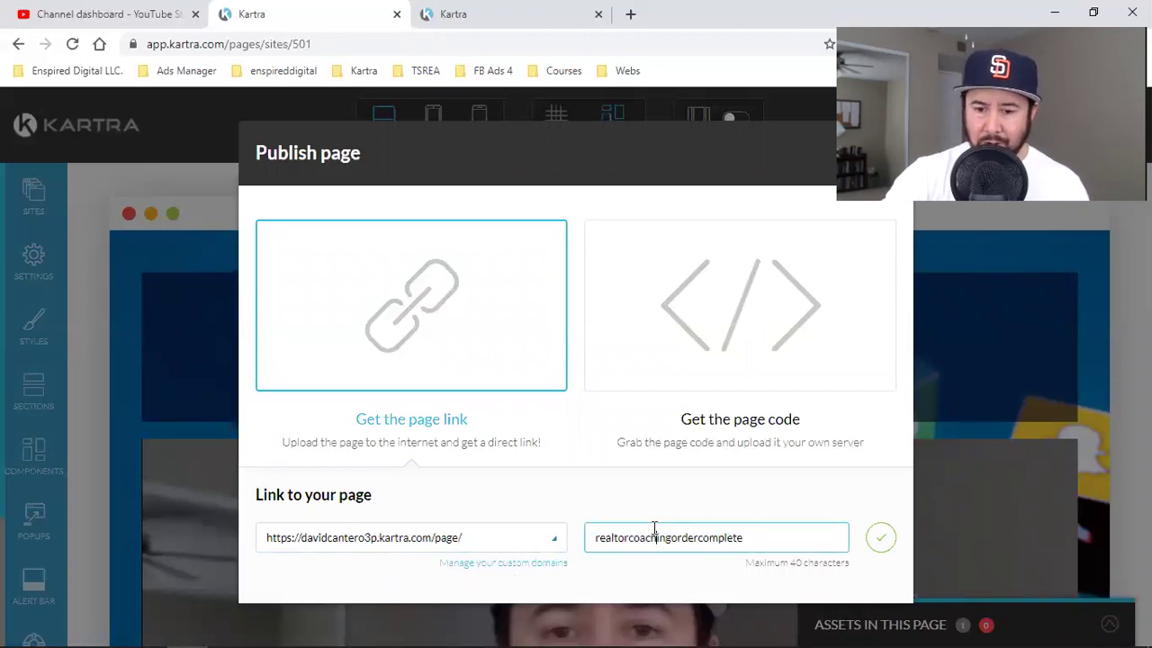
pyautogui.click(880, 540)
# Copy the full link to the published Order Complete page
pyautogui.doubleClick(496, 539)
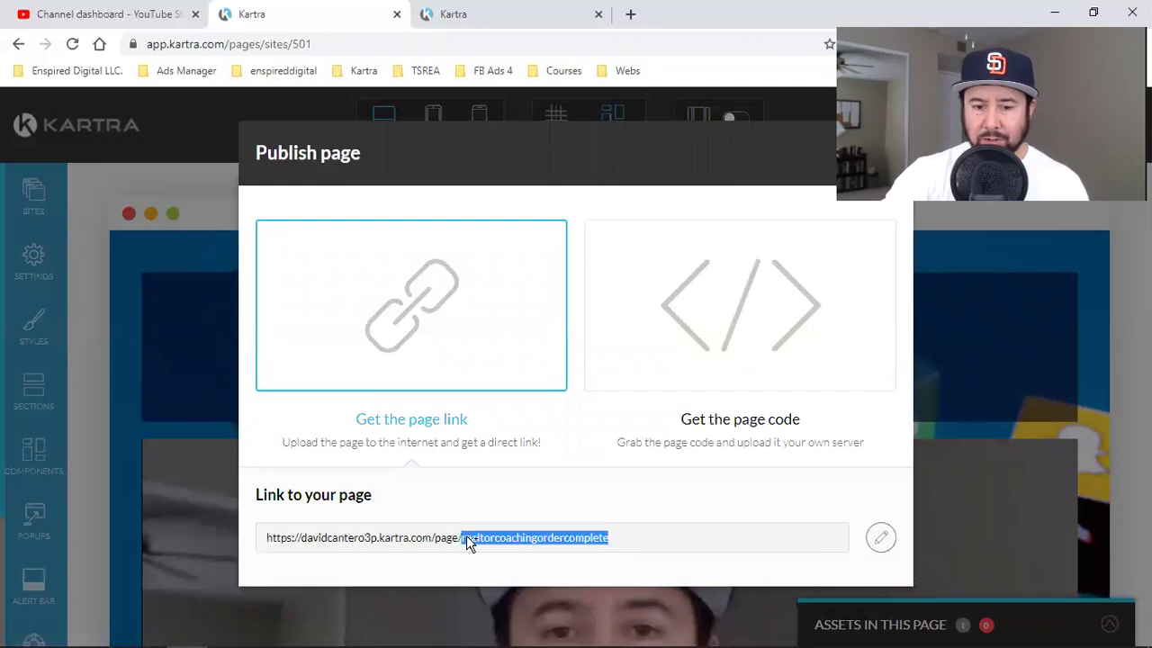
pyautogui.tripleClick(466, 535)
pyautogui.rightClick(466, 535)
pyautogui.click(511, 427)
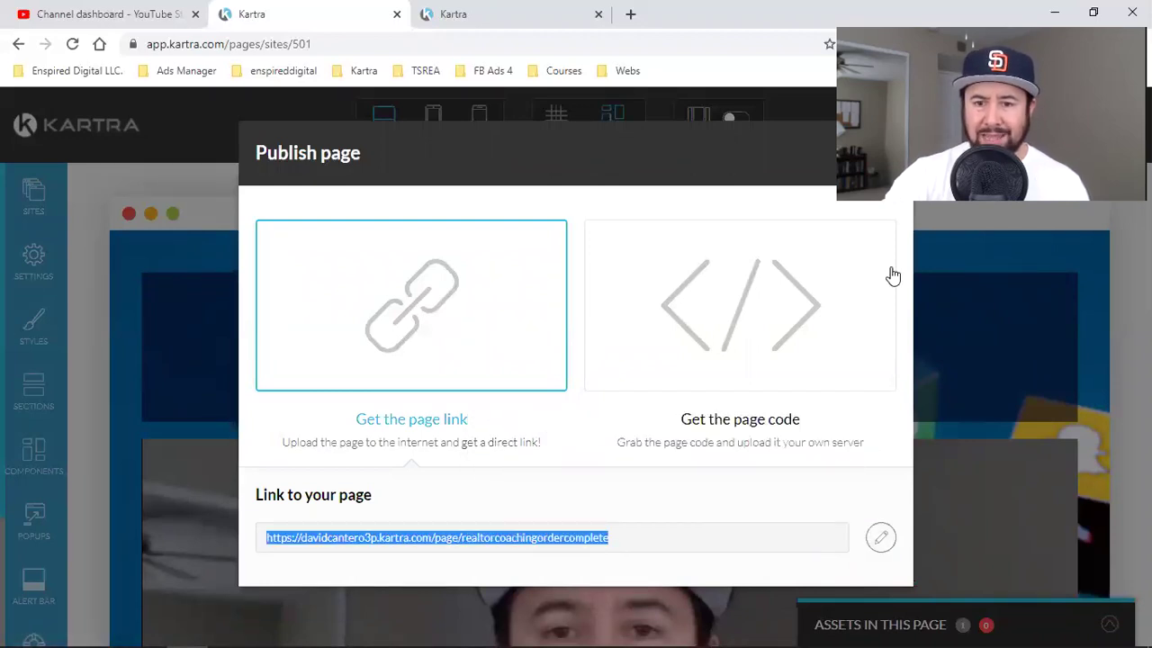
pyautogui.hotkey('alt', 'Tab')
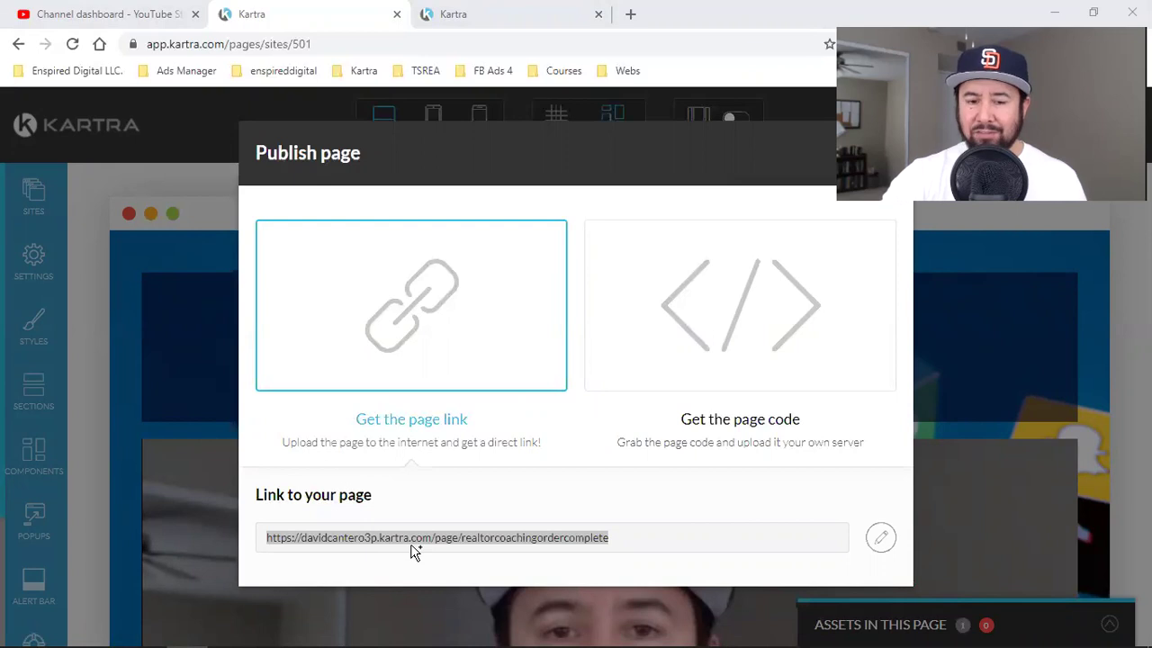
pyautogui.click(491, 543)
pyautogui.moveTo(462, 542); pyautogui.dragTo(788, 545)
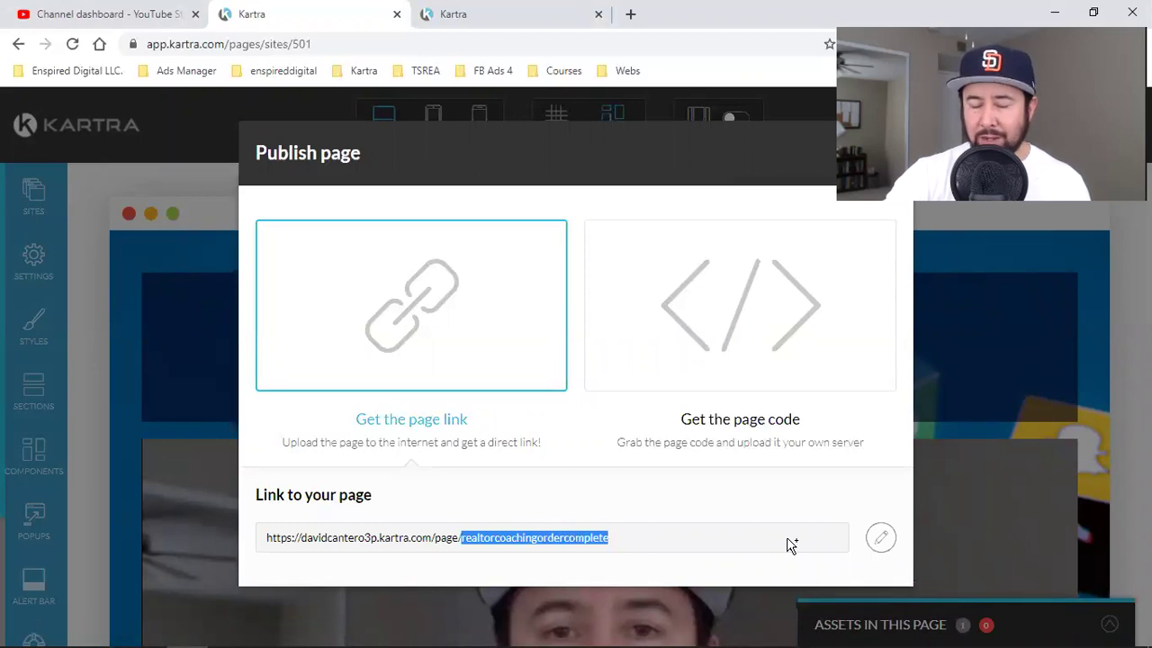
# Open the copied page link in a new browser tab and play the thank-you video to check the live page
pyautogui.click(631, 14)
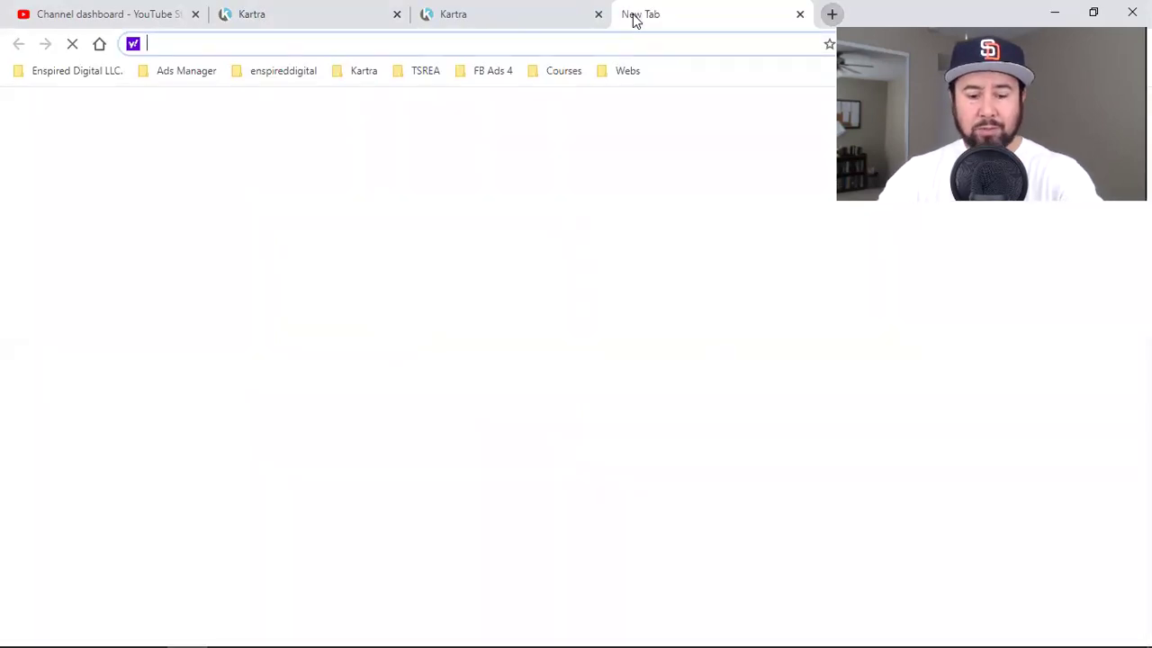
pyautogui.hotkey('ctrl', 'v')
pyautogui.press('Return')
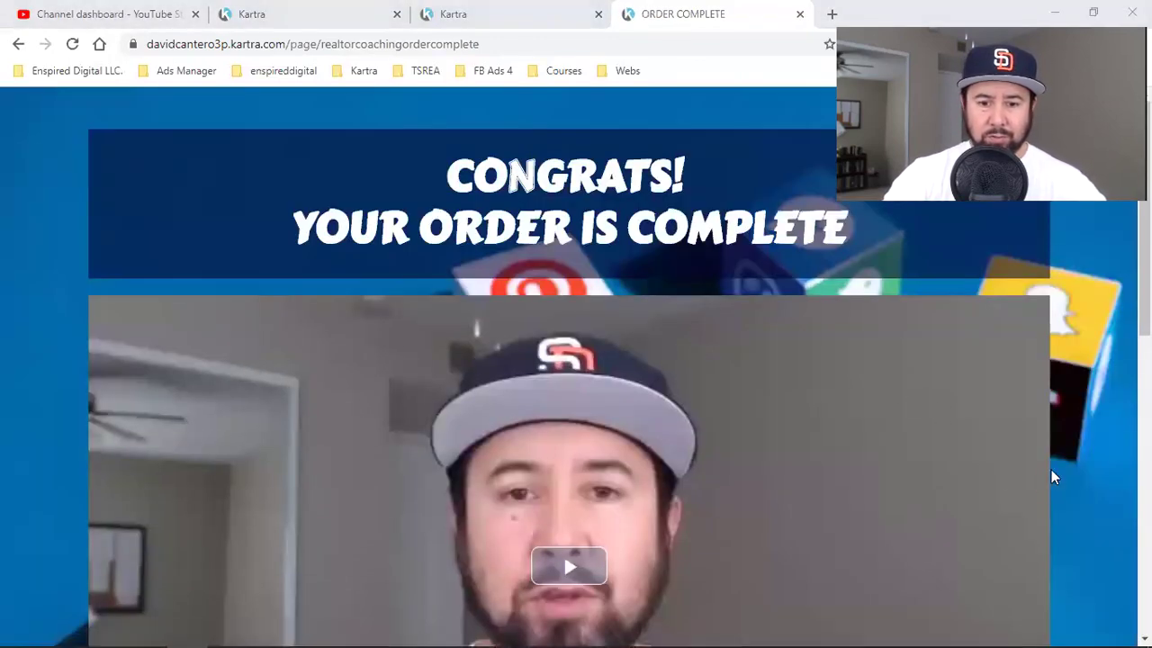
pyautogui.click(601, 576)
pyautogui.scroll(-5, 1049, 540)
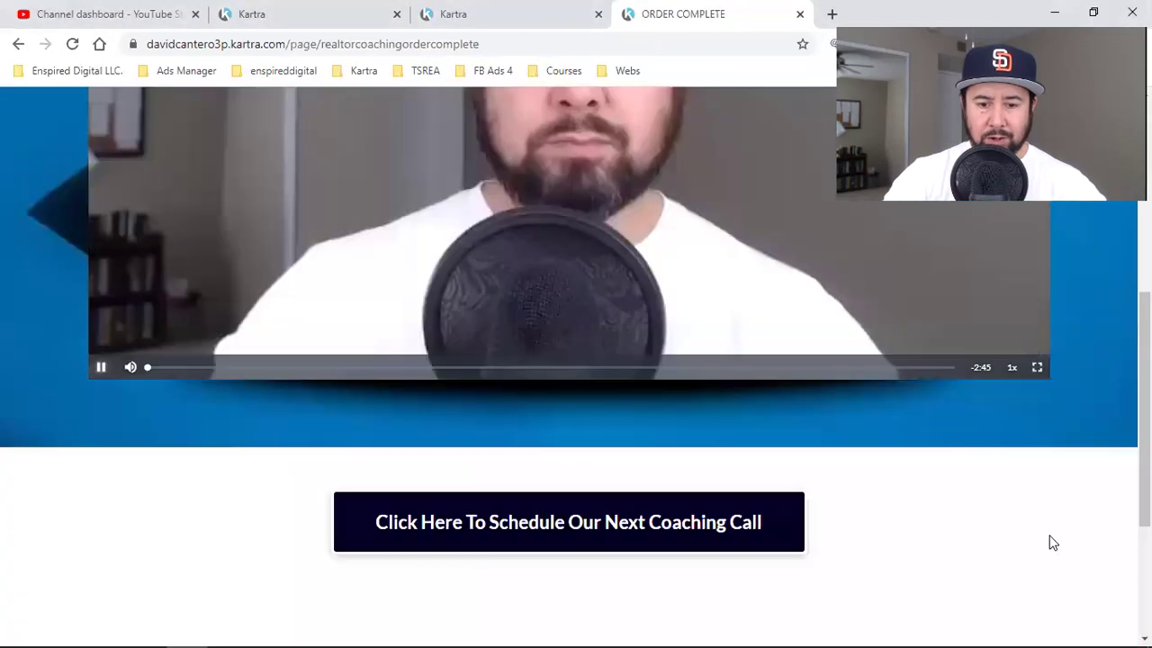
pyautogui.scroll(3, 1026, 543)
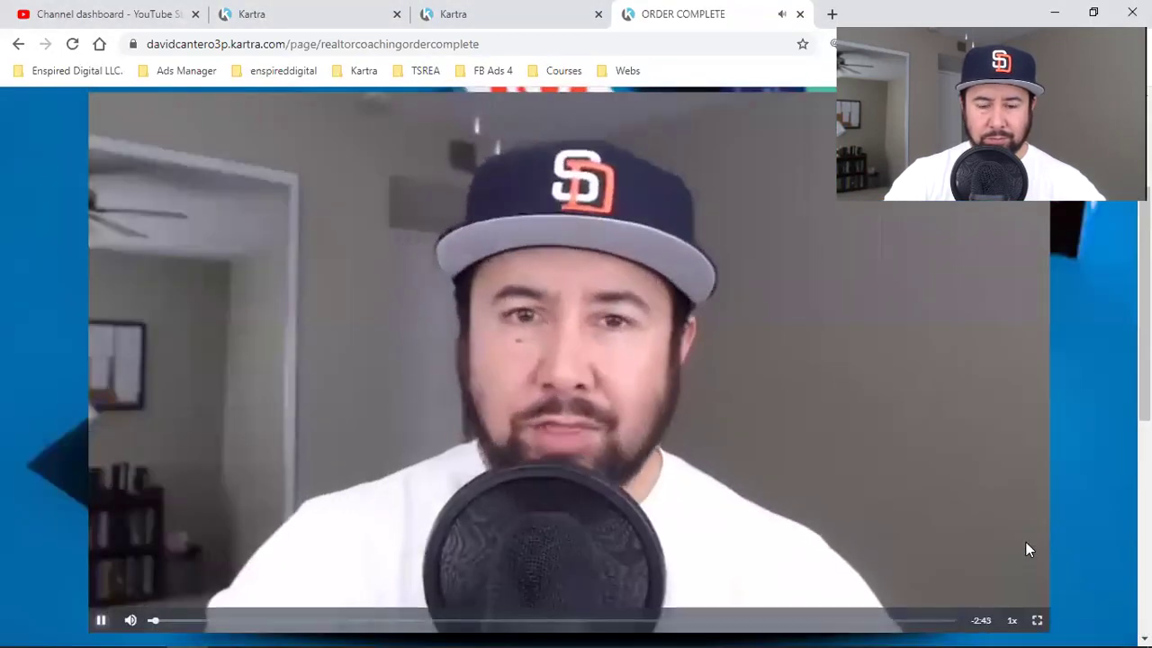
pyautogui.moveTo(983, 621)
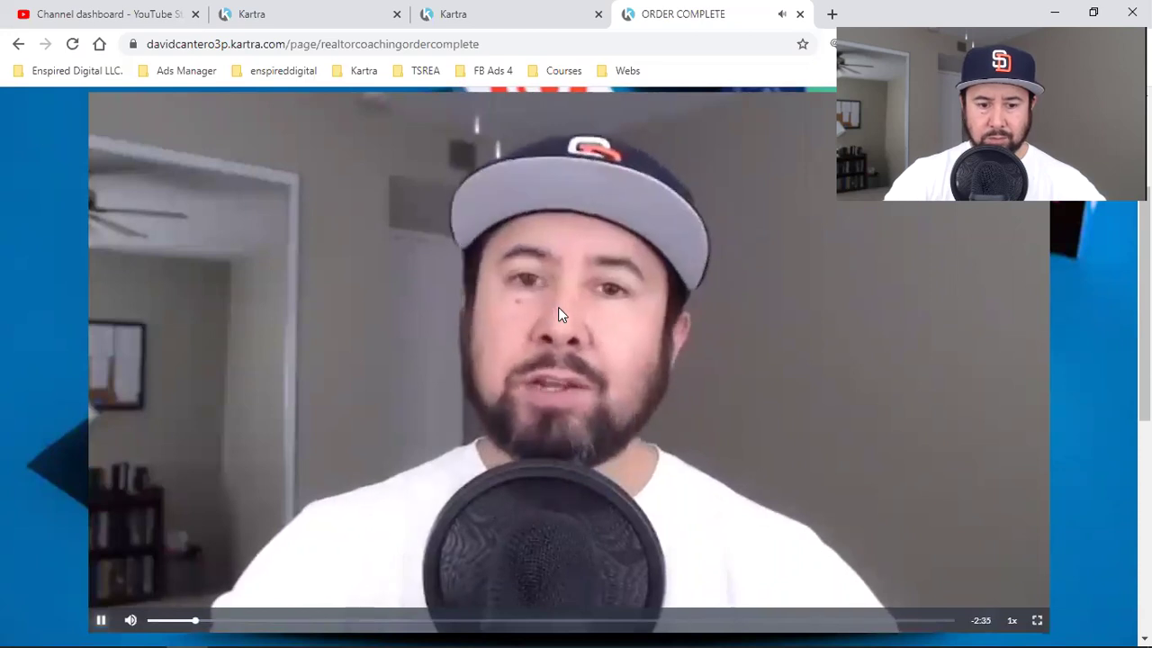
# Pause the thank-you video and check the live Order Complete page from its heading down to the coaching call link and social icons
pyautogui.click(103, 621)
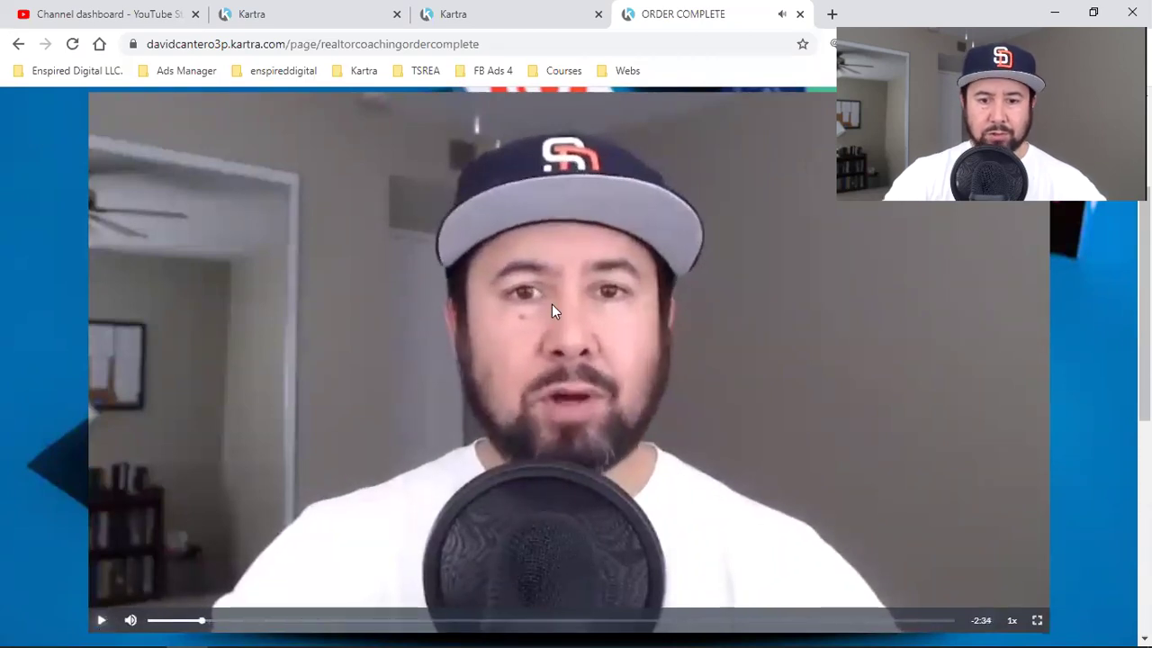
pyautogui.scroll(-5, 562, 297)
pyautogui.scroll(8, 663, 388)
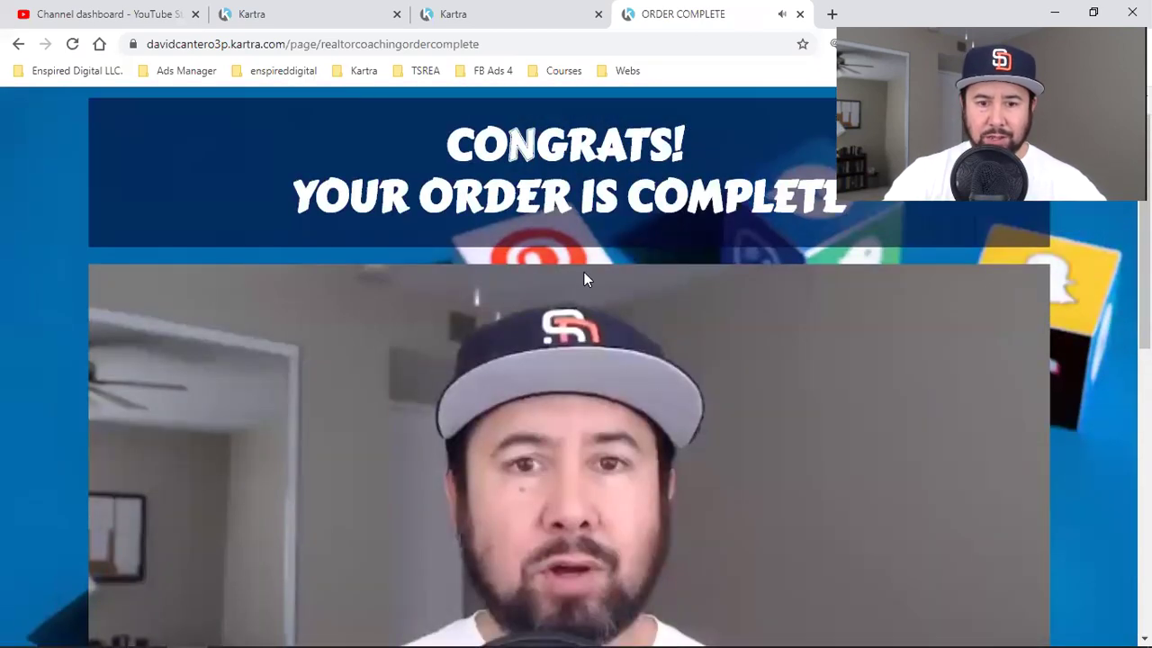
pyautogui.scroll(-5, 685, 248)
pyautogui.scroll(3, 665, 267)
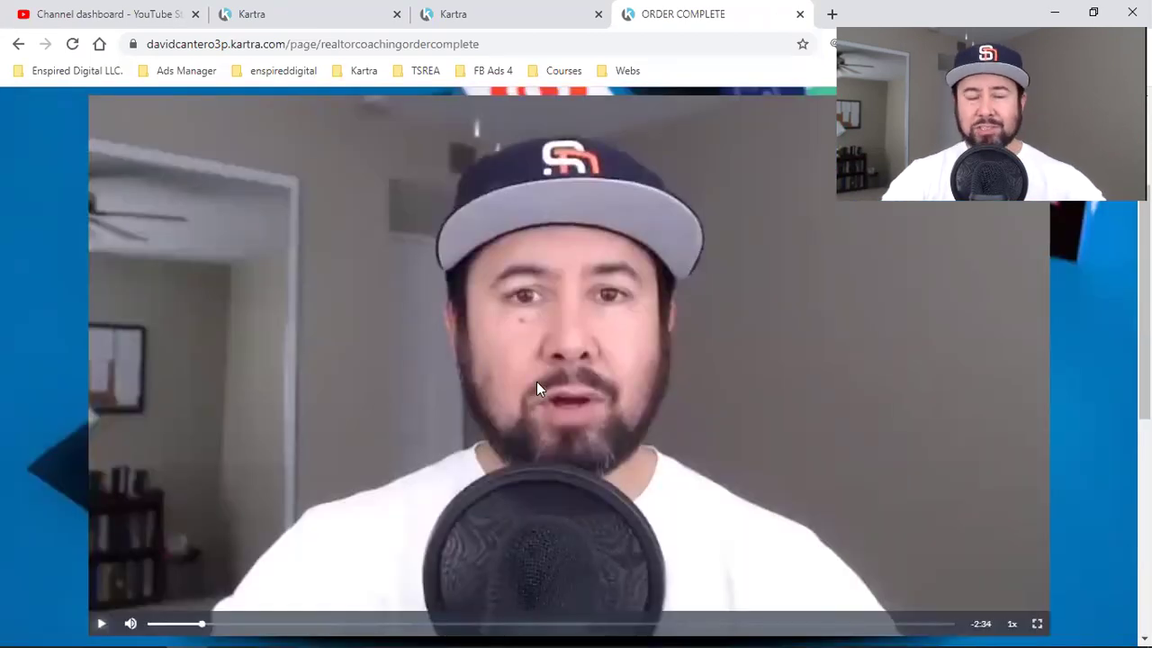
pyautogui.scroll(-4, 537, 381)
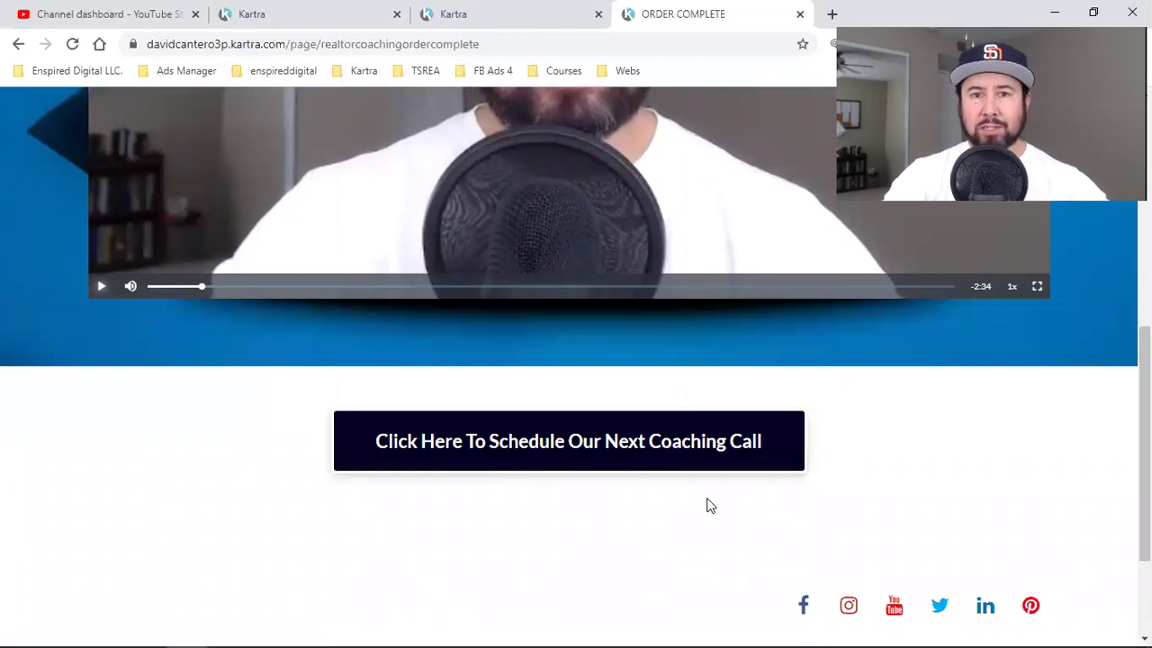
pyautogui.scroll(-2, 707, 504)
pyautogui.scroll(10, 708, 504)
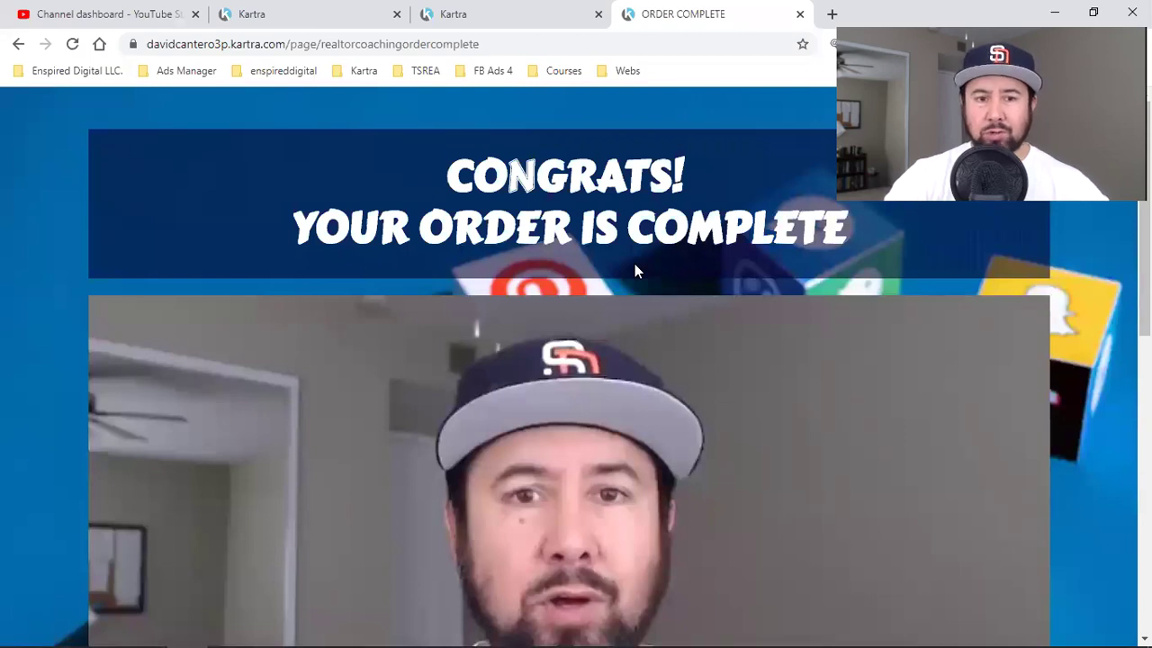
# Return to the Kartra page editor, close the publishing dialog and exit the editor to the dashboard
pyautogui.click(291, 11)
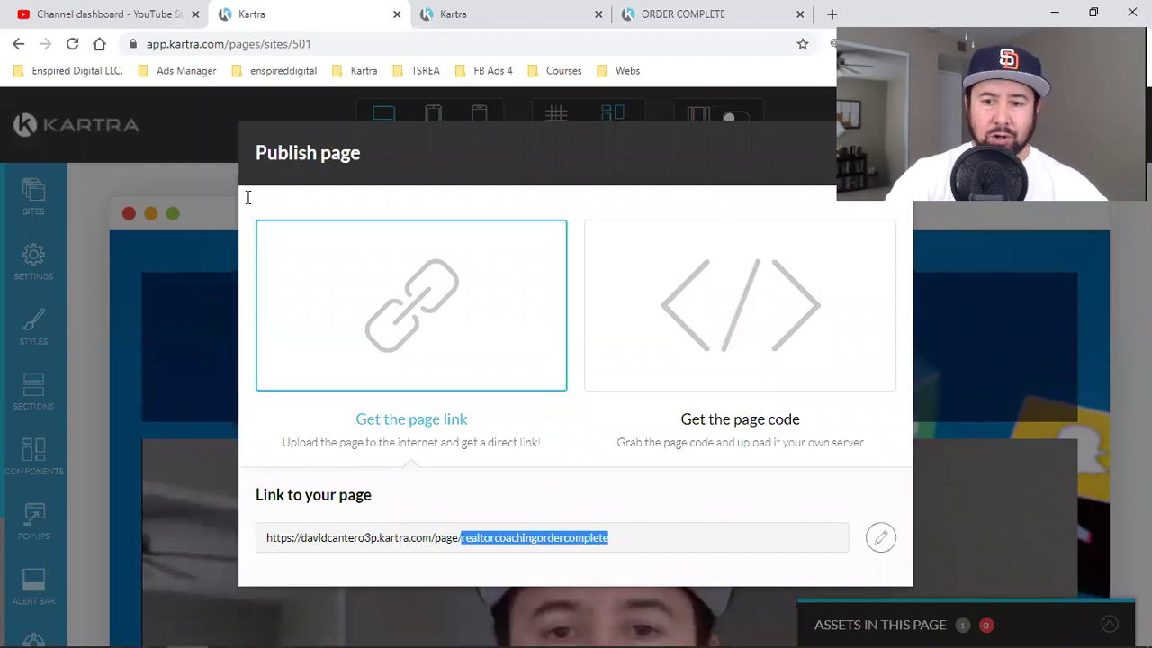
pyautogui.click(1113, 134)
pyautogui.click(1116, 135)
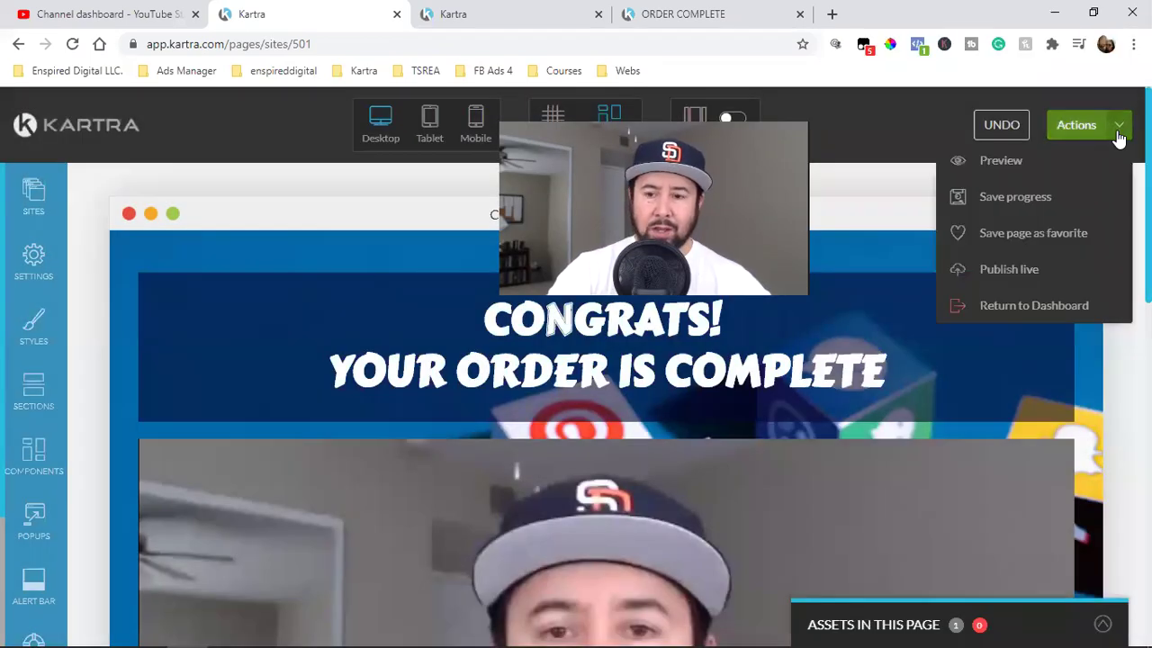
pyautogui.click(1059, 307)
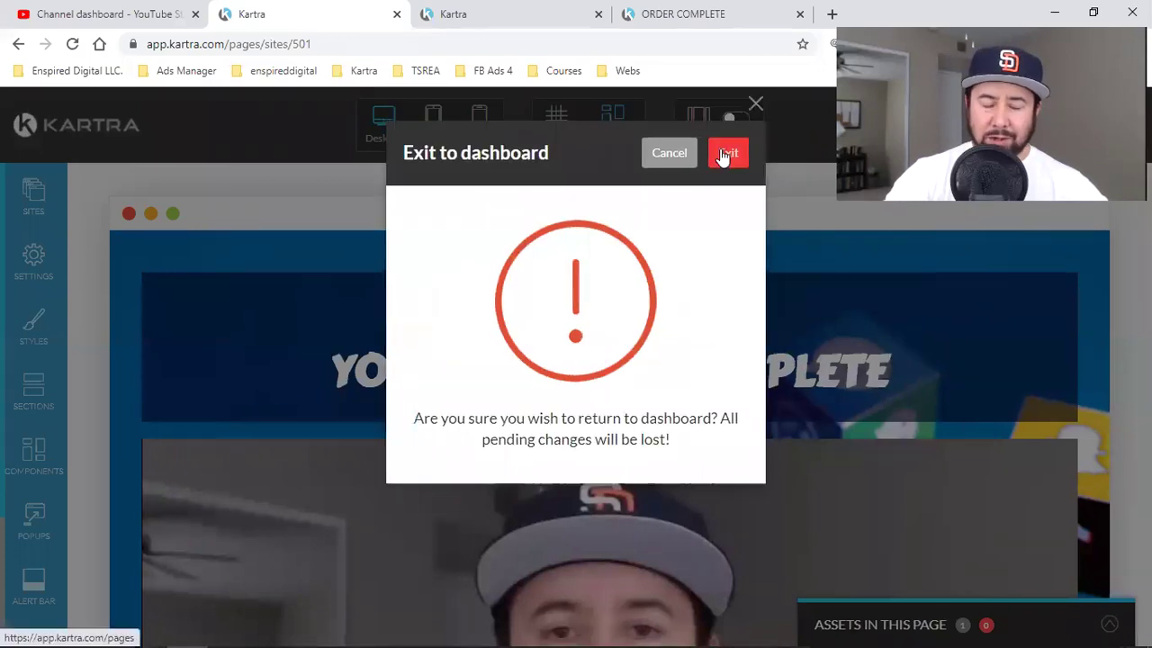
pyautogui.click(728, 152)
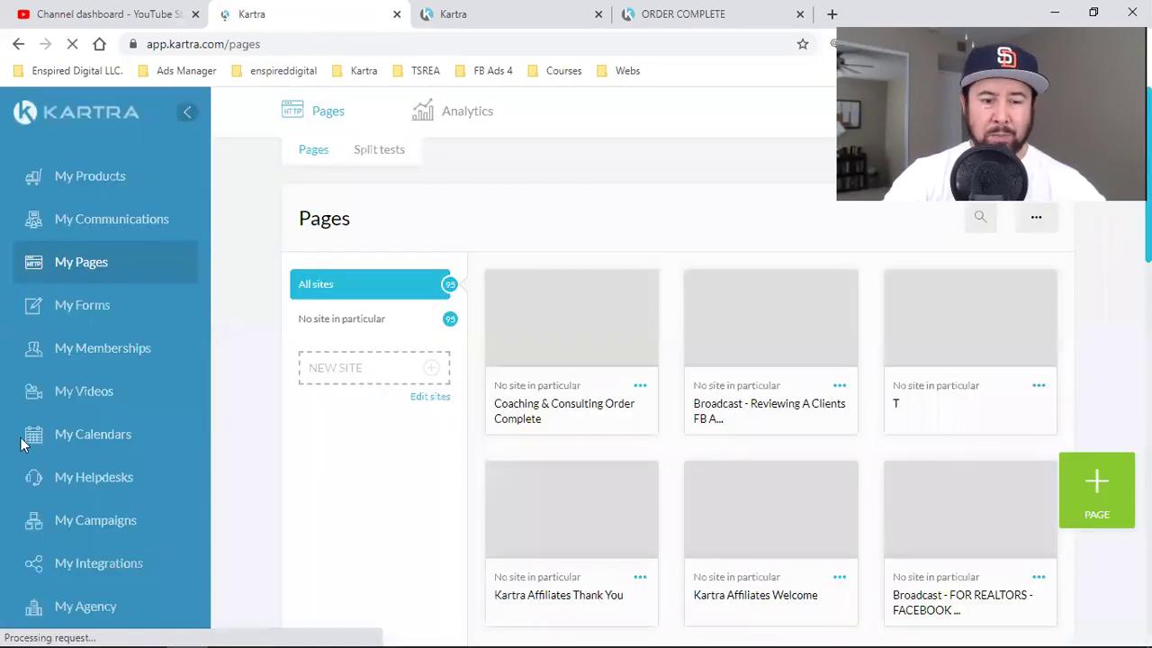
# Test the coaching call scheduling link on the live Order Complete page
pyautogui.click(671, 14)
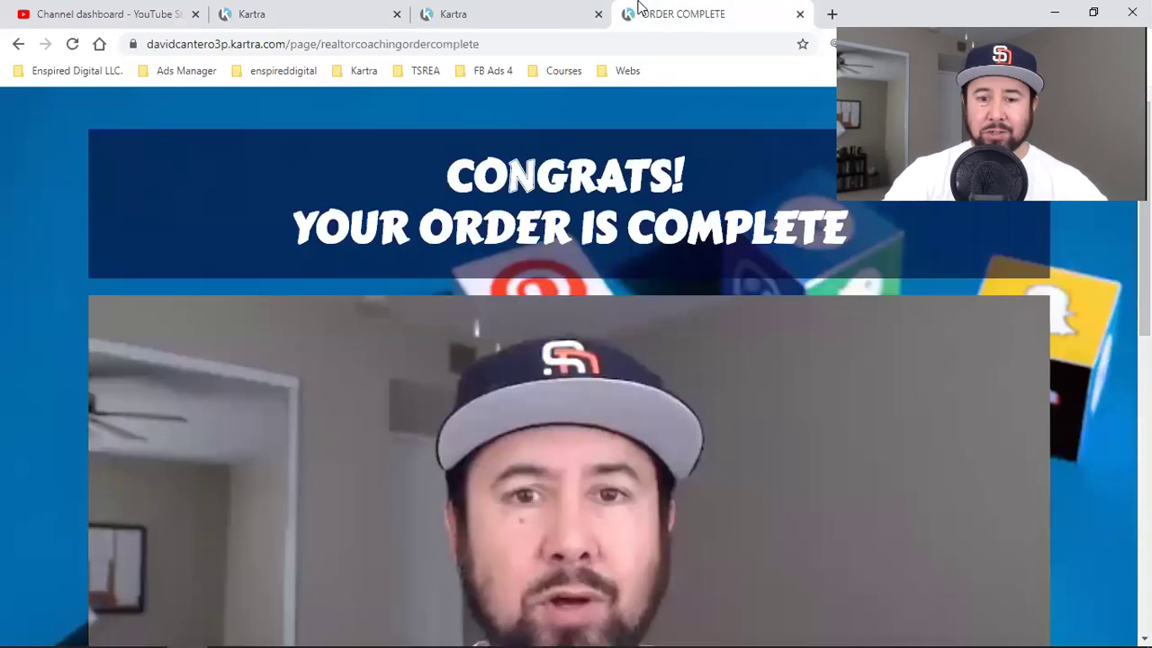
pyautogui.scroll(-5, 619, 398)
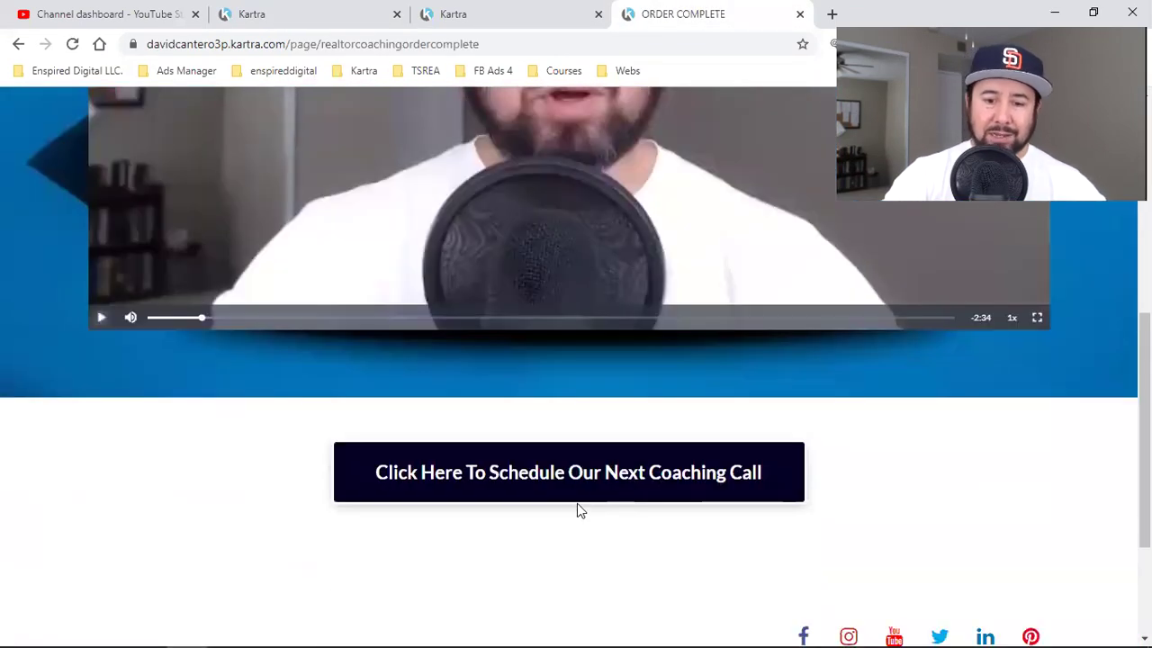
pyautogui.click(579, 501)
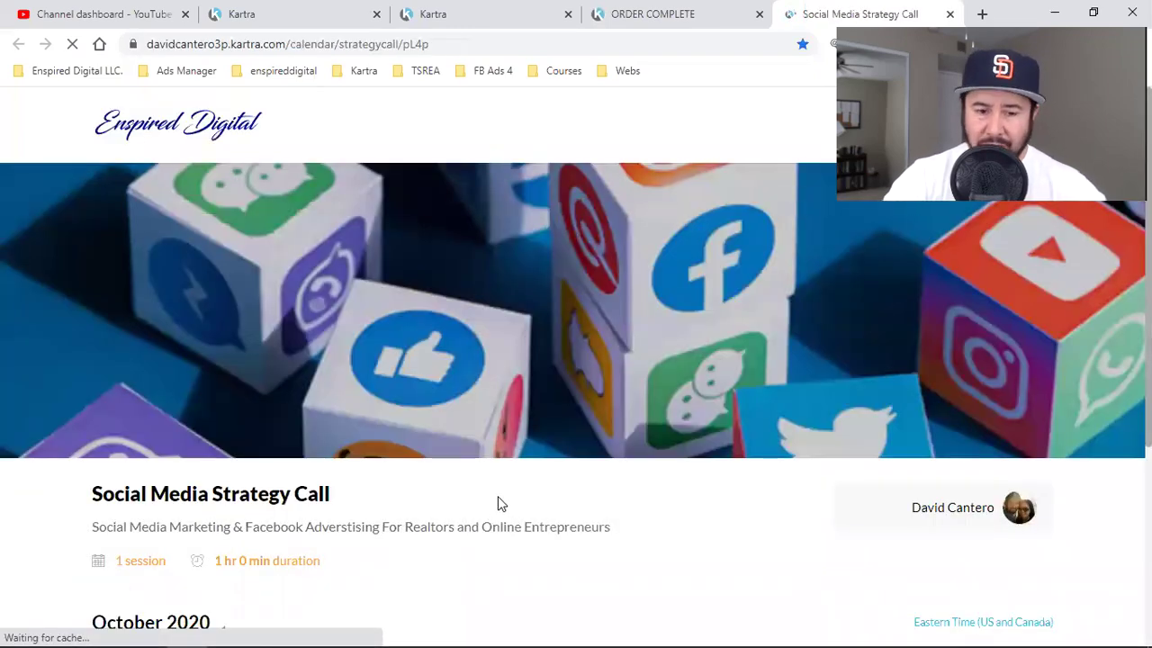
pyautogui.click(308, 7)
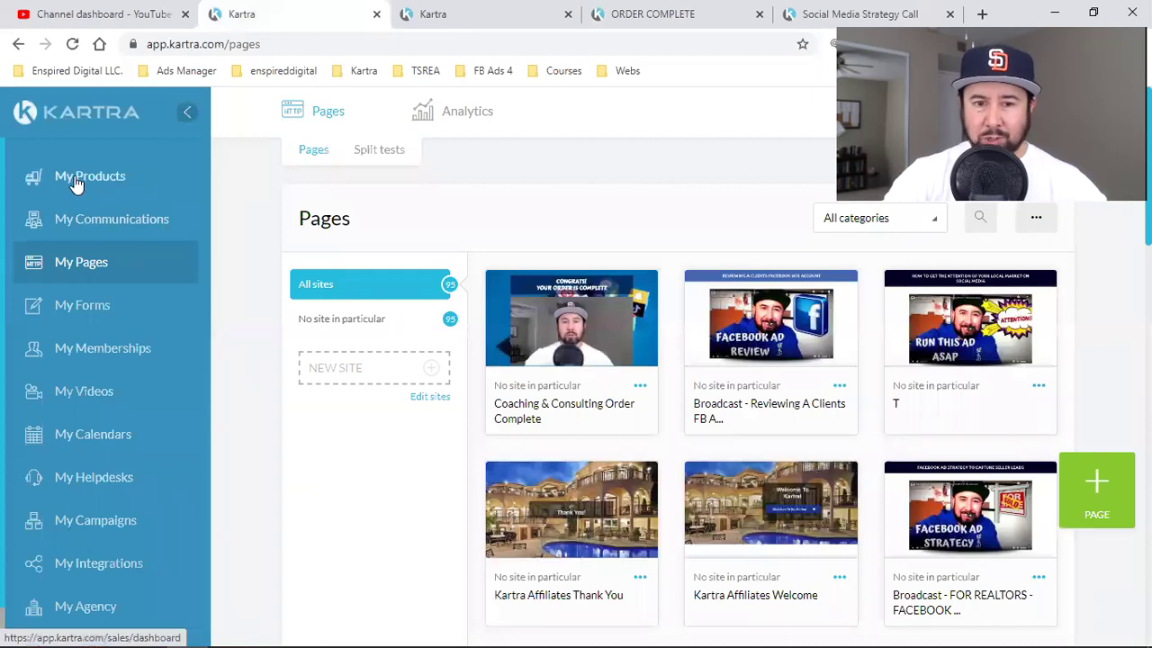
pyautogui.click(650, 9)
pyautogui.scroll(5, 545, 440)
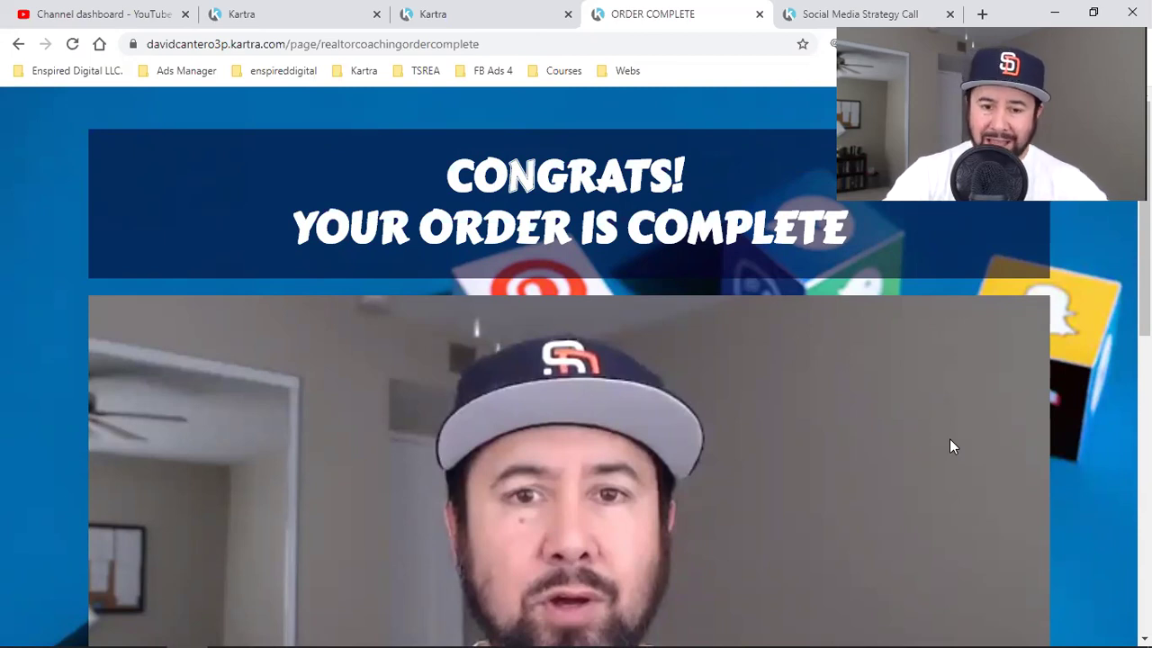
# Go back to the Kartra dashboard, view the account's News & Alerts and return to My Pages
pyautogui.click(298, 11)
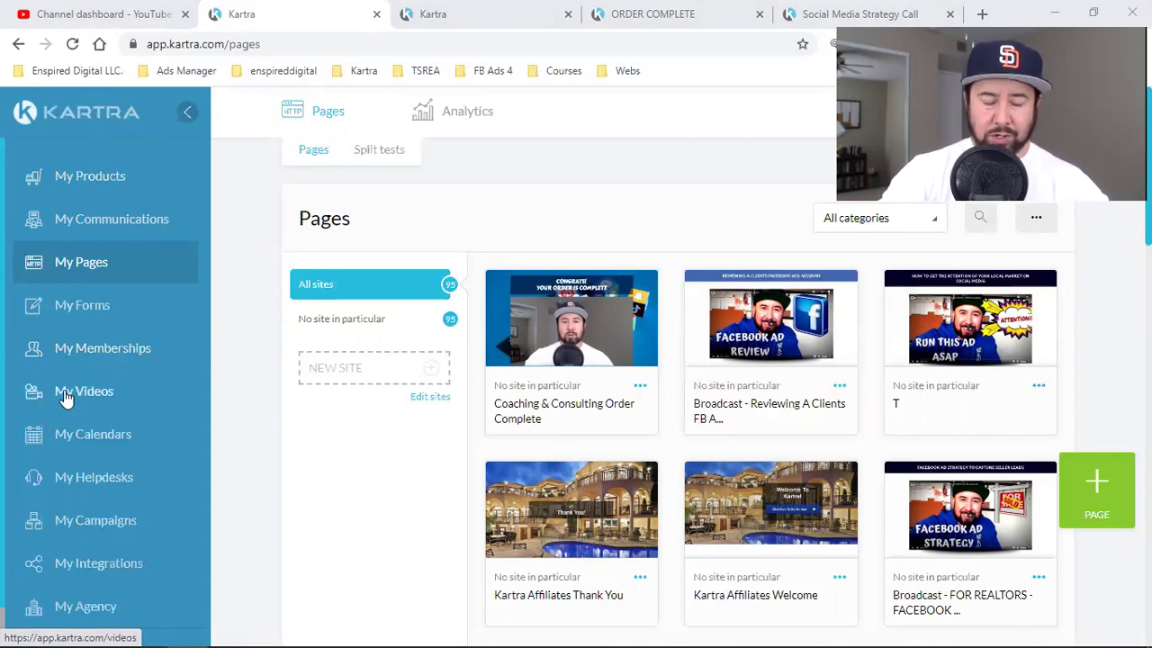
pyautogui.scroll(-1, 90, 448)
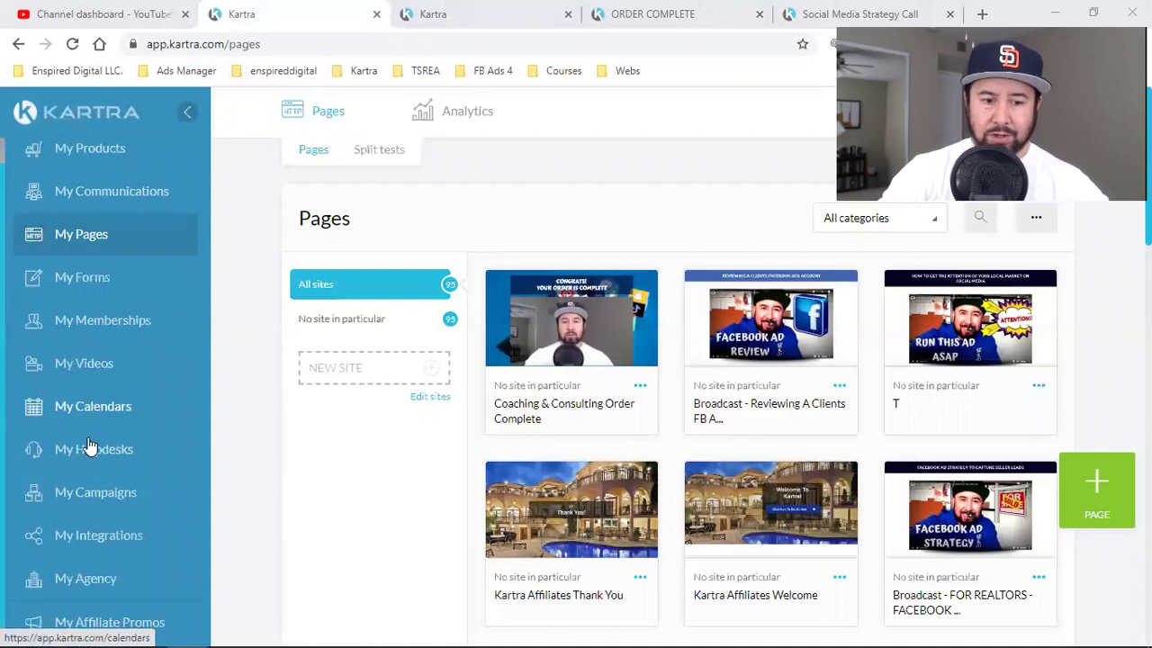
pyautogui.scroll(-1, 90, 450)
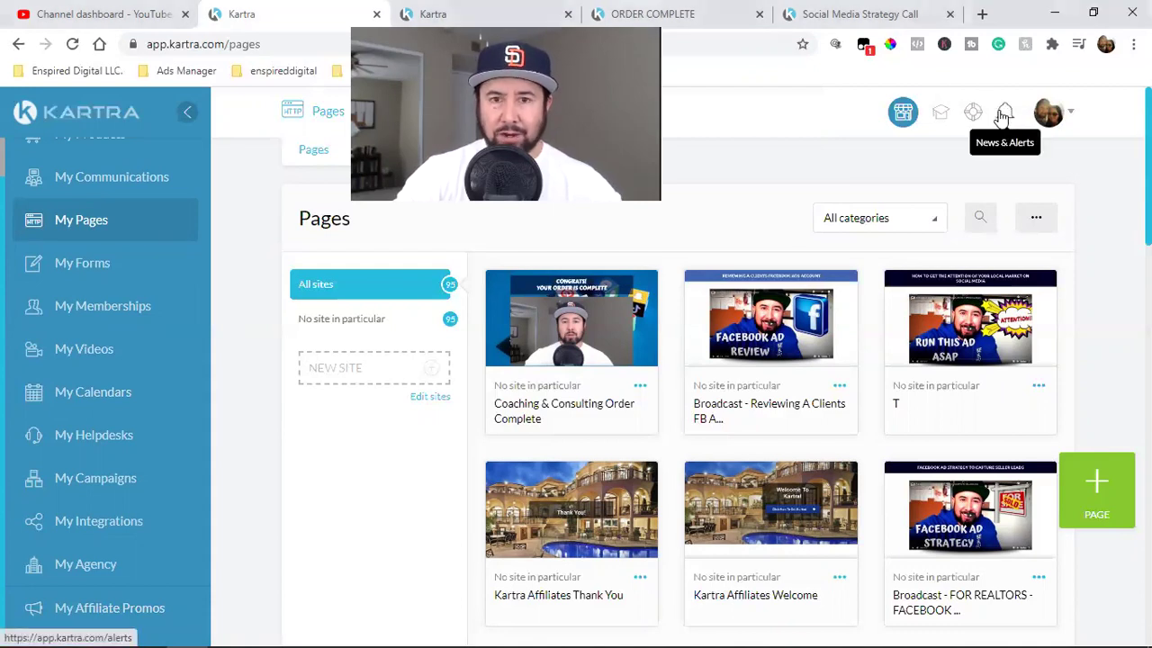
pyautogui.click(1003, 115)
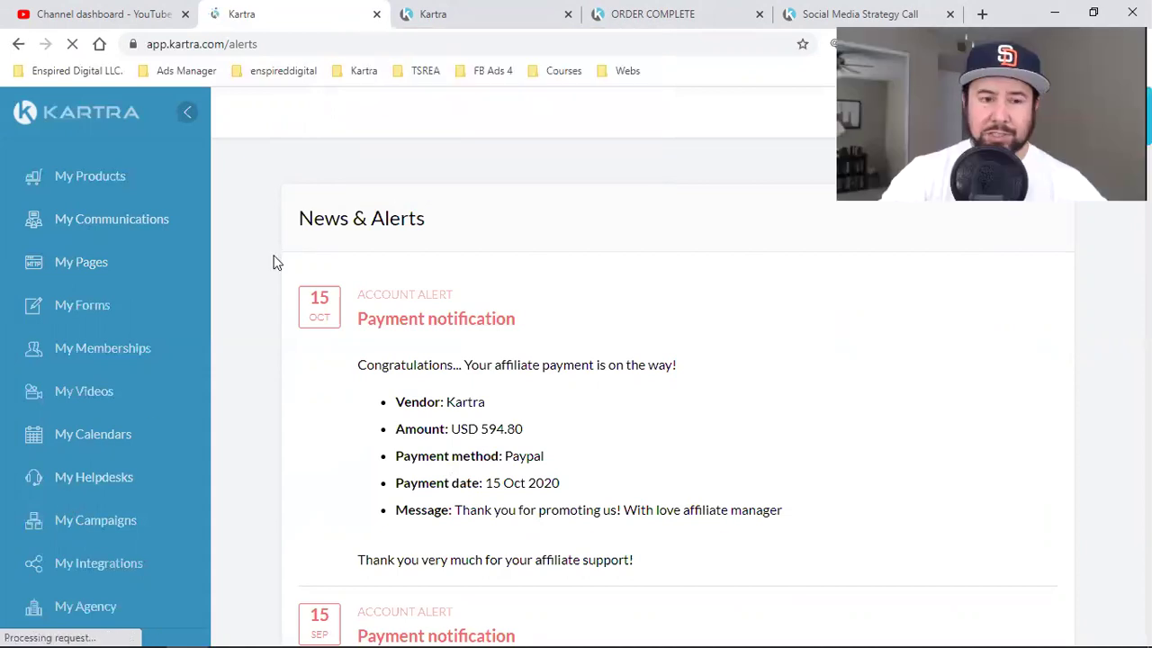
pyautogui.click(92, 270)
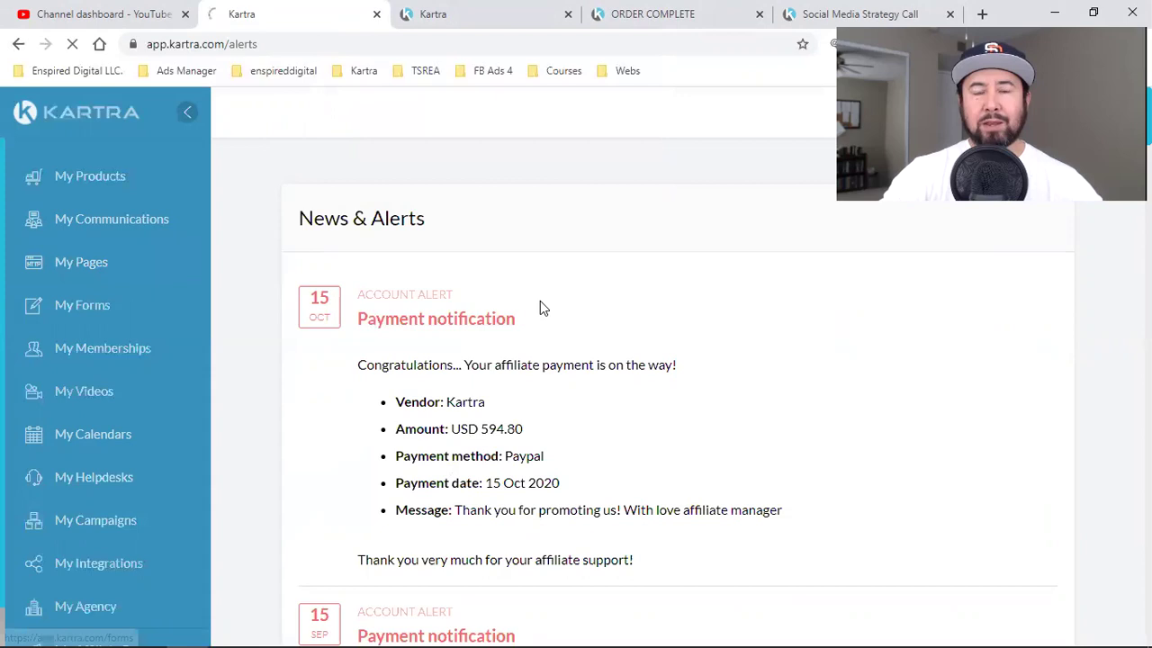